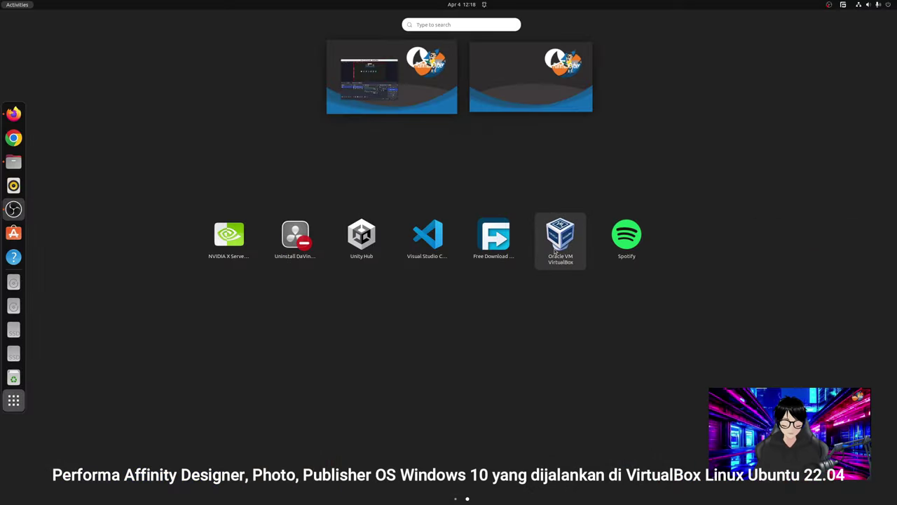
Step: Launch Oracle VM VirtualBox and select the powered-off Windows 10 (64-bit) virtual machine
left_click(551, 252)
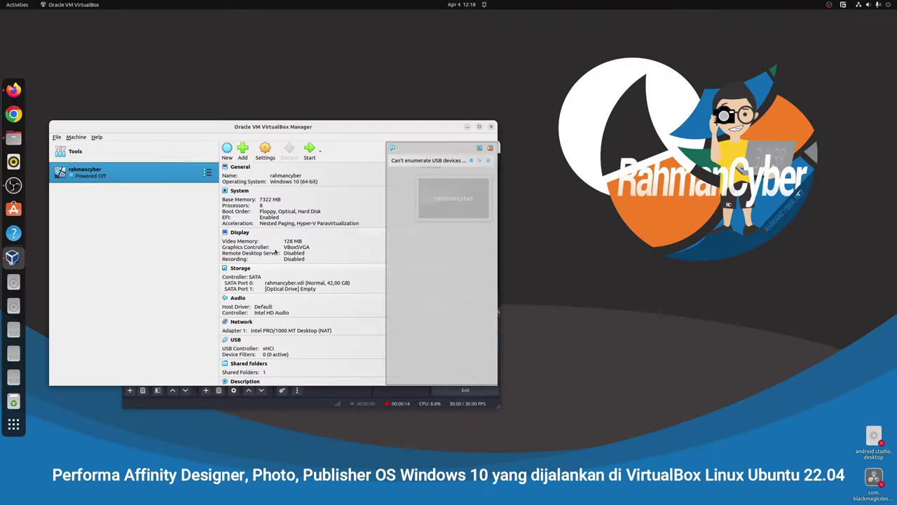
left_click(116, 181)
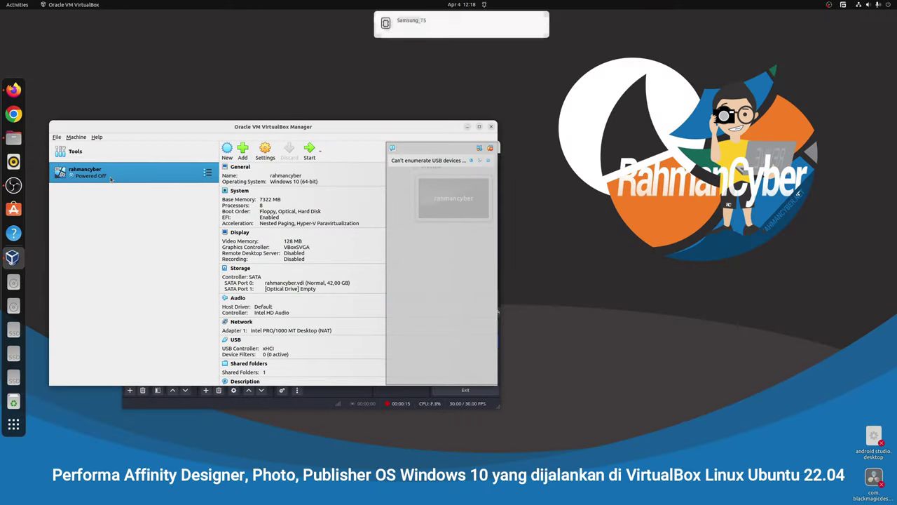
Step: Start the Windows 10 VM and switch it to full-screen mode
double_click(111, 179)
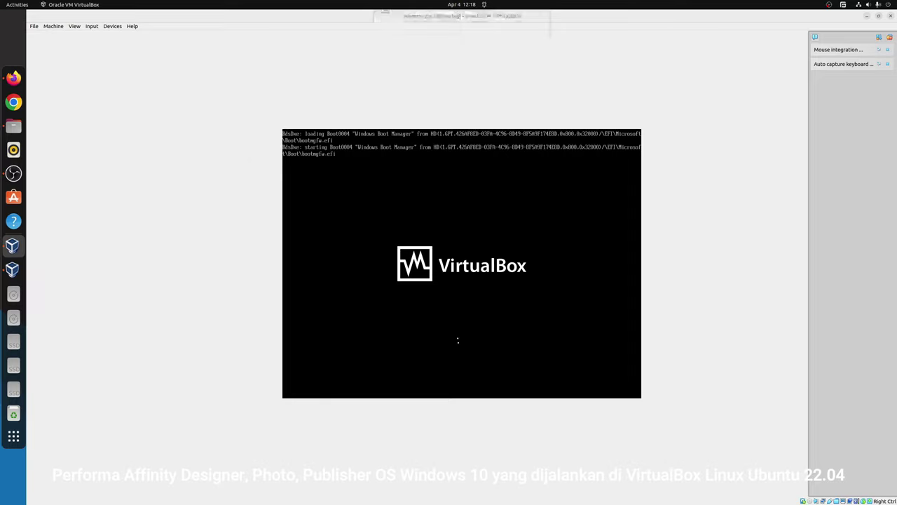
left_click(75, 27)
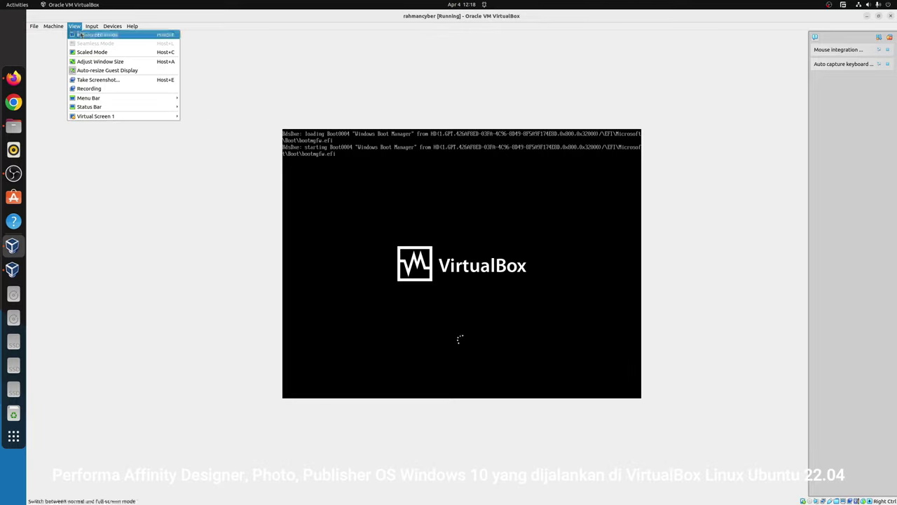
left_click(84, 35)
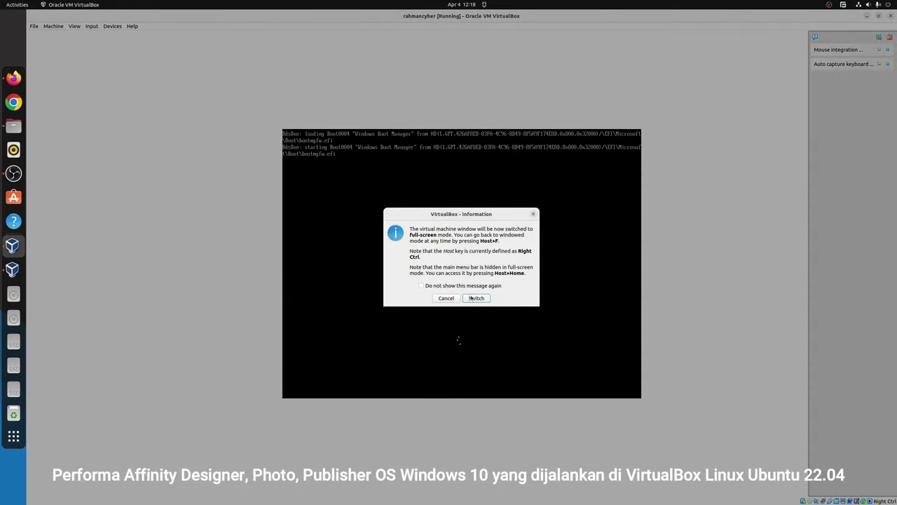
left_click(471, 298)
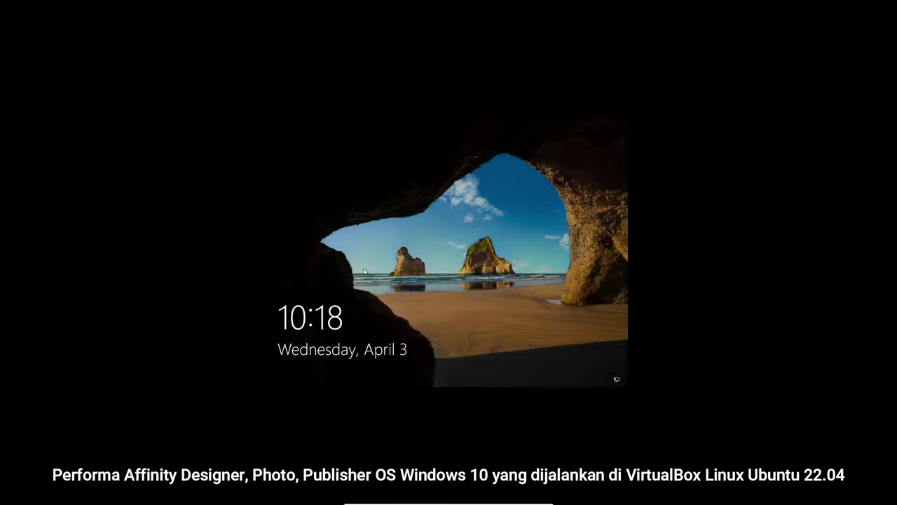
Step: Dismiss the Windows lock screen and sign in with the account password
left_click(505, 341)
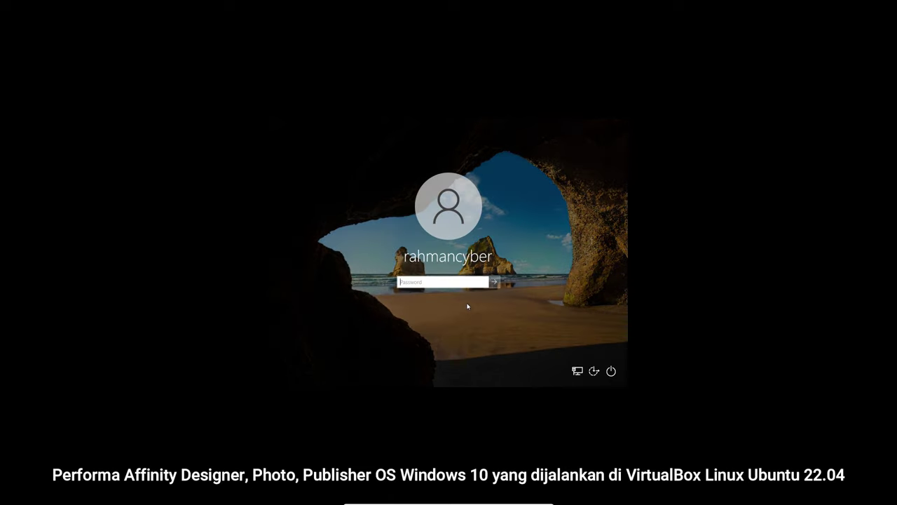
key("Return")
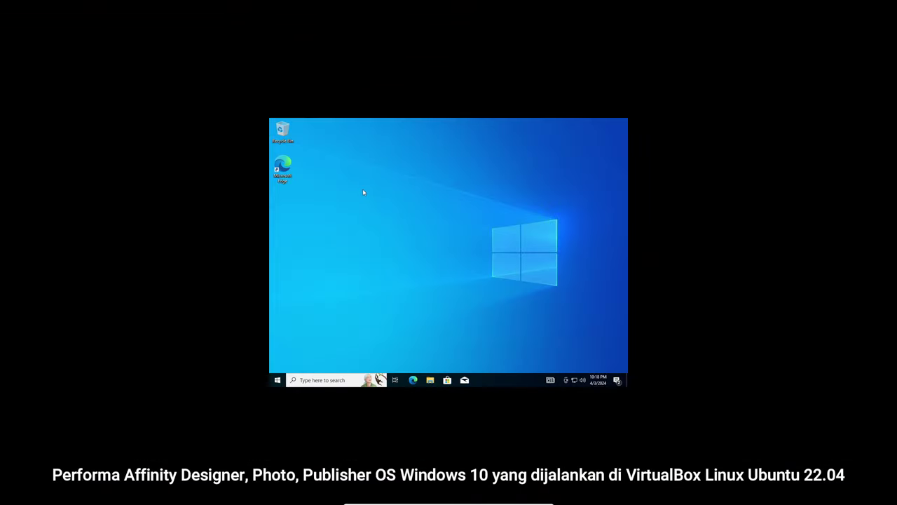
Step: Set the Windows display resolution to 2560 × 1440, keep the change, and close Settings
right_click(362, 189)
left_click(392, 249)
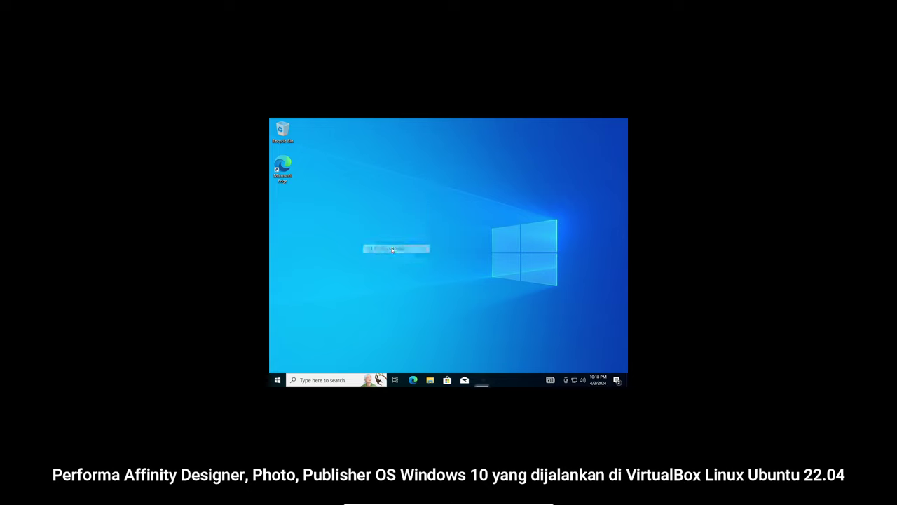
scroll(529, 261, "down", 3)
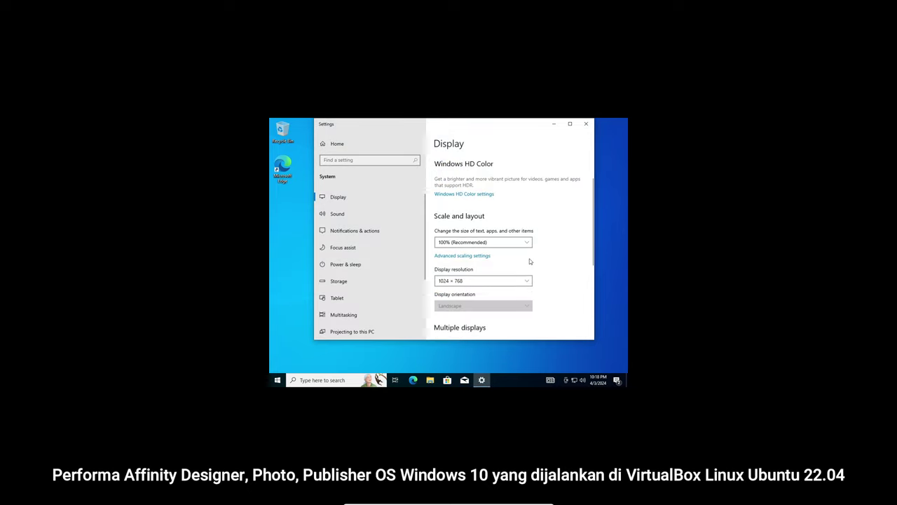
left_click(524, 239)
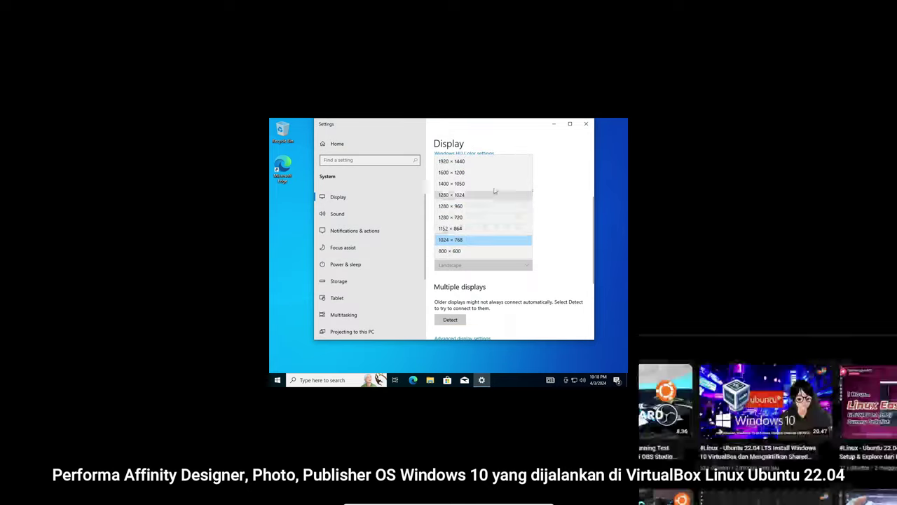
left_click(502, 164)
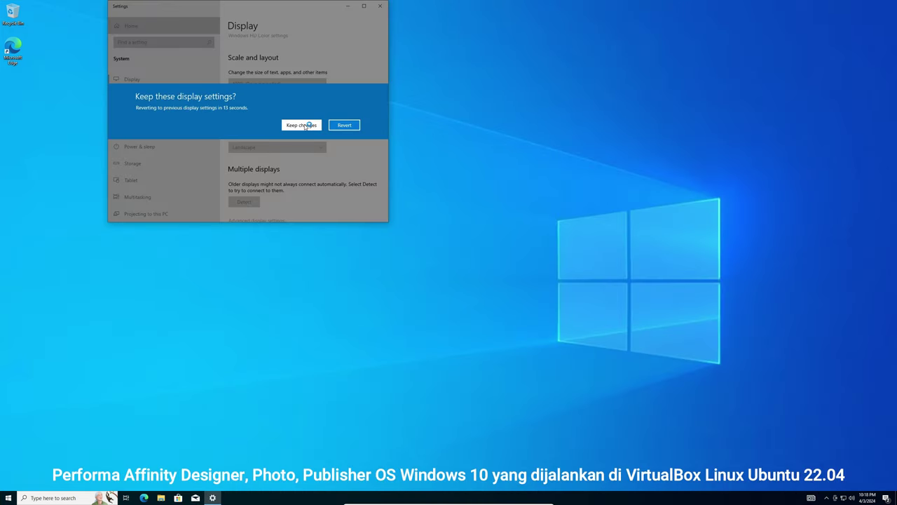
left_click(301, 125)
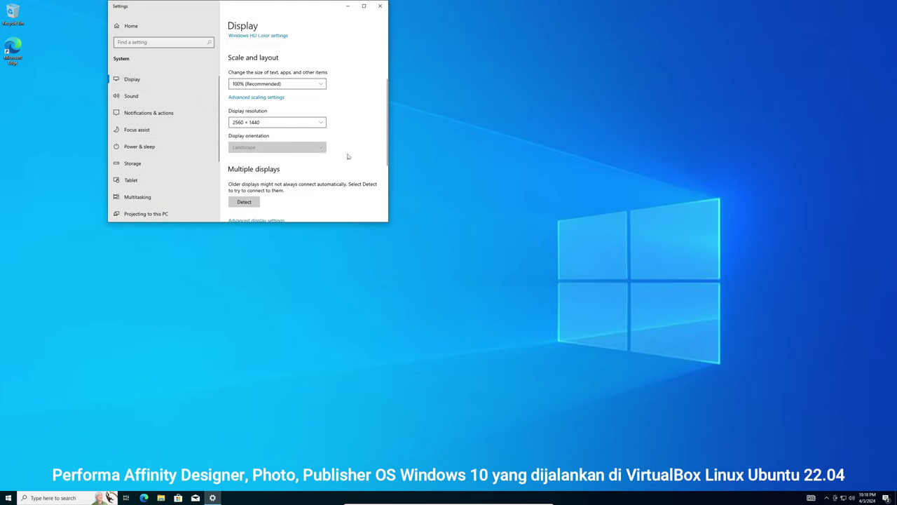
left_click(382, 7)
Step: Browse the Windows Start menu, then take the VM out of full-screen into a normal window
left_click(8, 496)
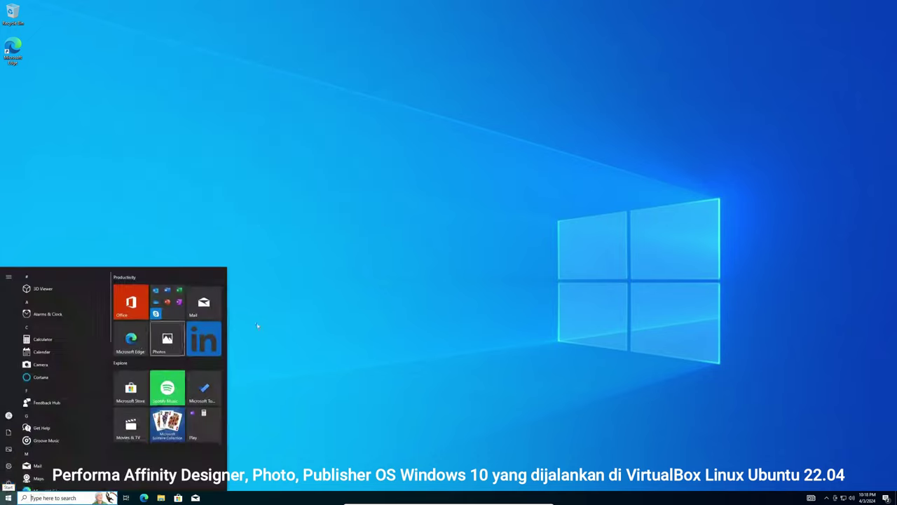
scroll(67, 393, "down", 5)
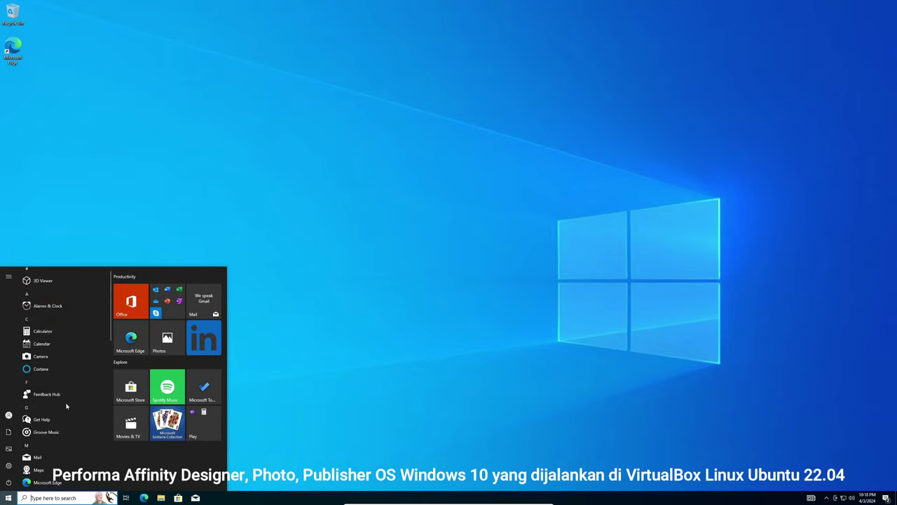
left_click(352, 172)
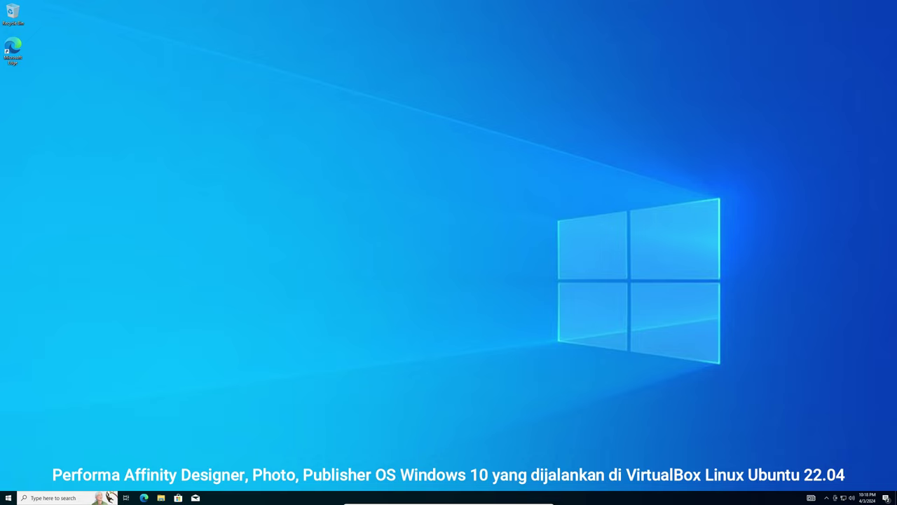
key("super")
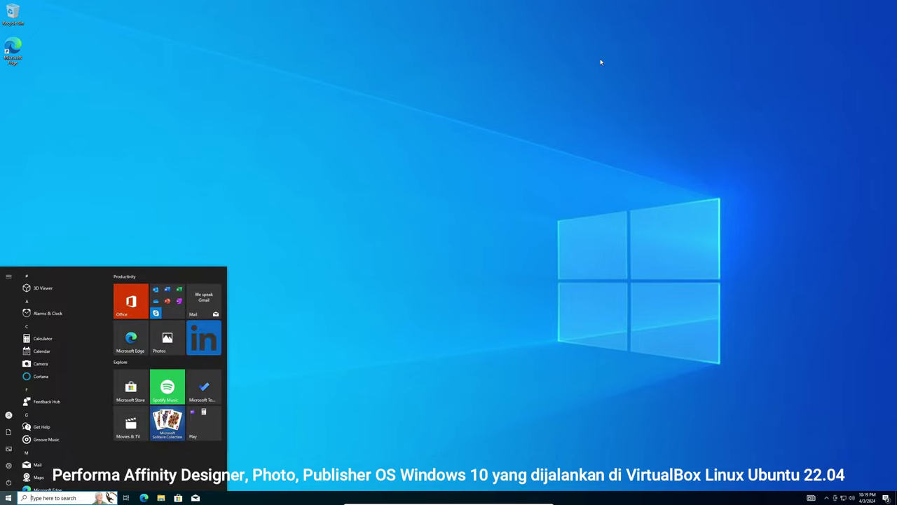
left_click(304, 314)
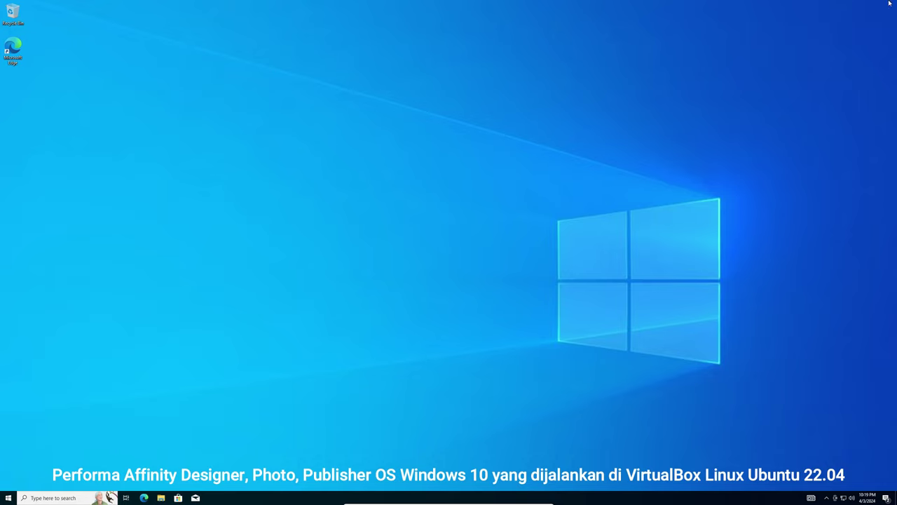
mouse_move(868, 498)
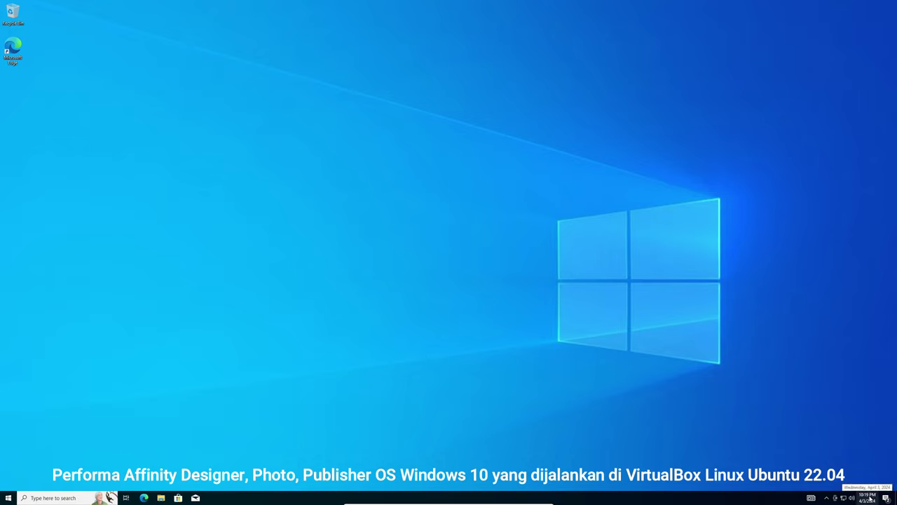
left_click(125, 497)
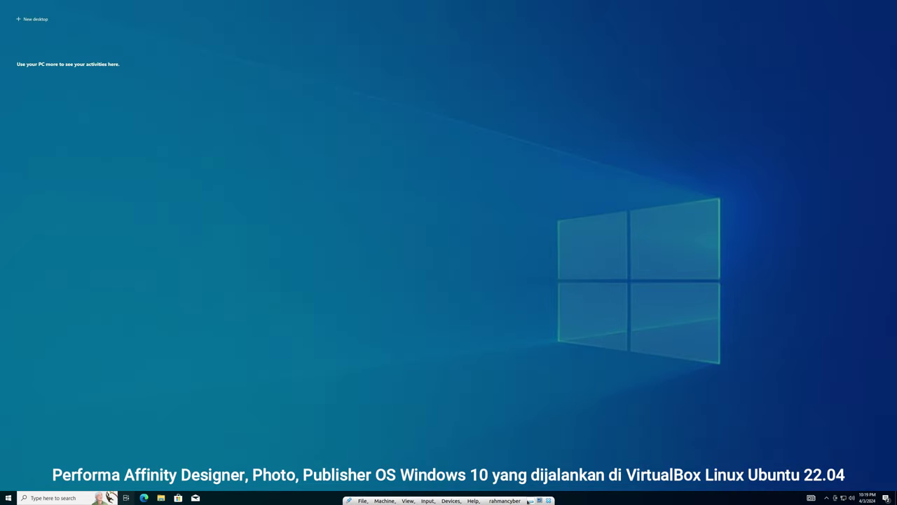
left_click(539, 500)
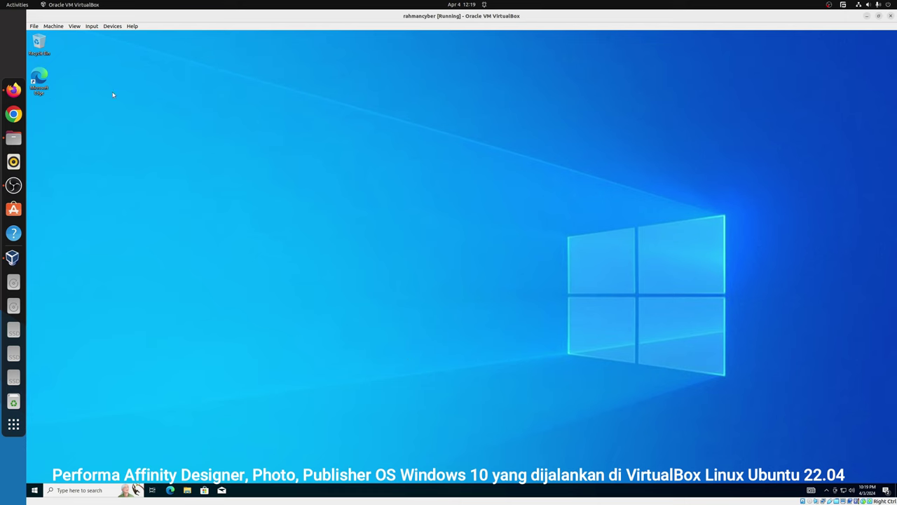
Step: Unmaximize the VirtualBox window and shift it slightly left
left_click_drag(105, 18, 141, 76)
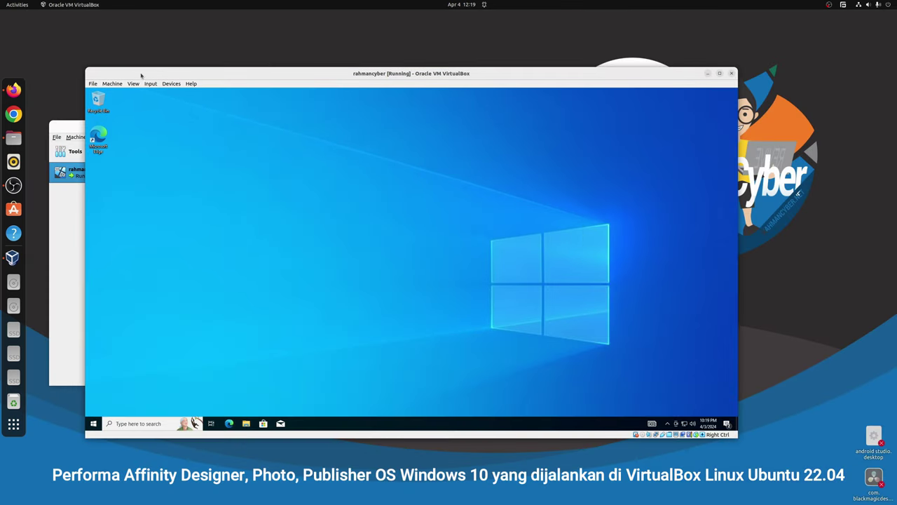
left_click(95, 424)
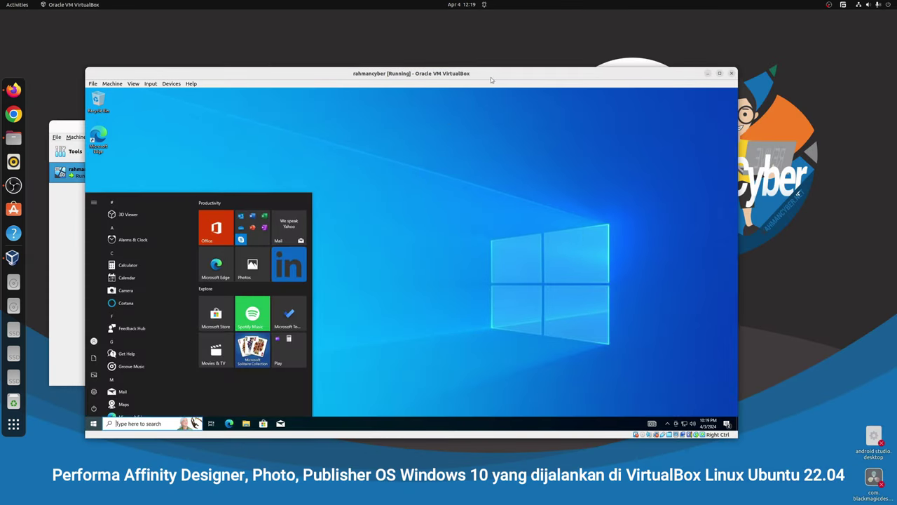
left_click_drag(491, 77, 449, 73)
left_click(303, 222)
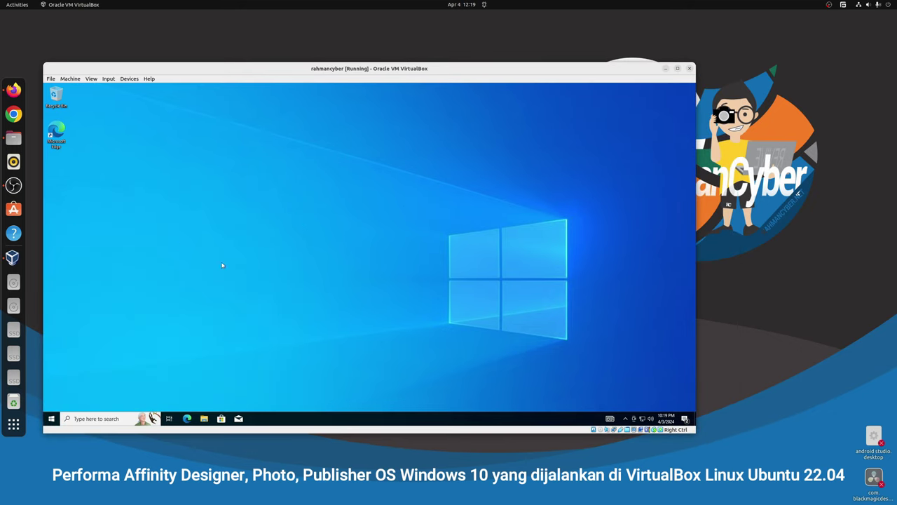
Step: View the virtualbox_sharedn (Z:) drive in File Explorer, then open Ubuntu Files on Home
left_click(204, 418)
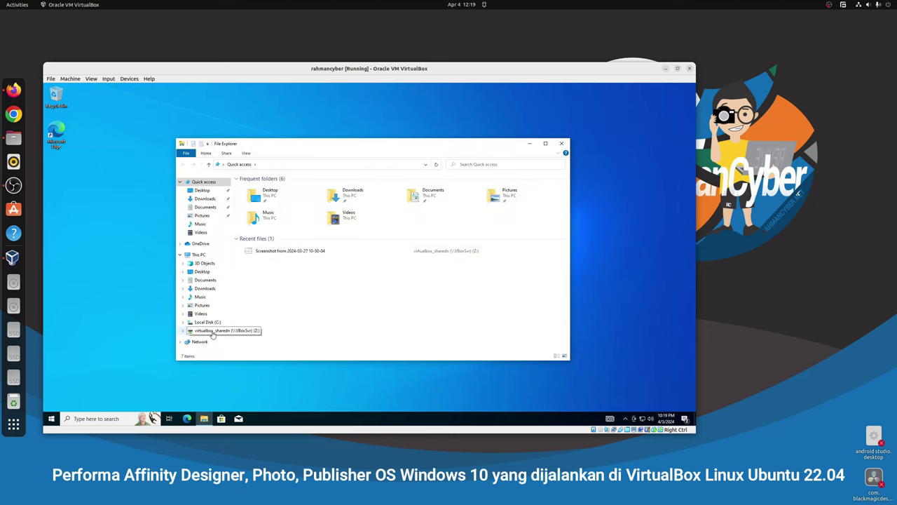
left_click(212, 332)
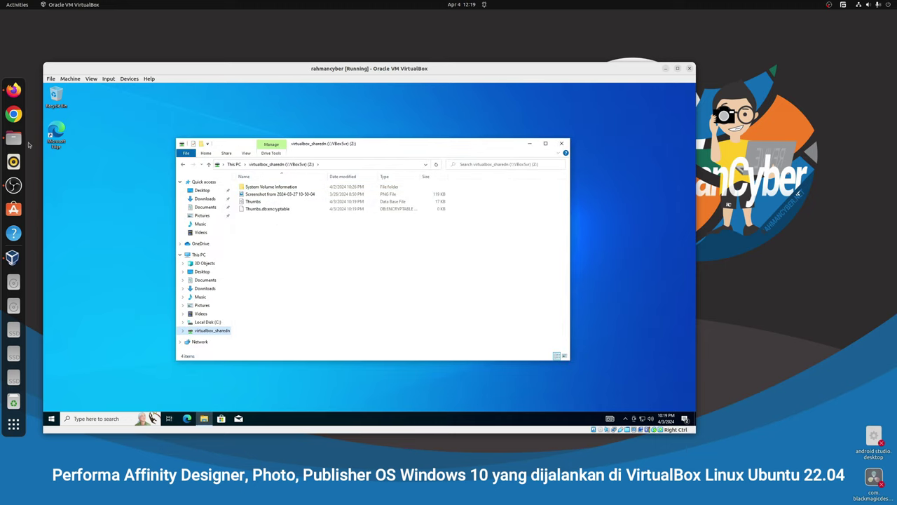
left_click(15, 140)
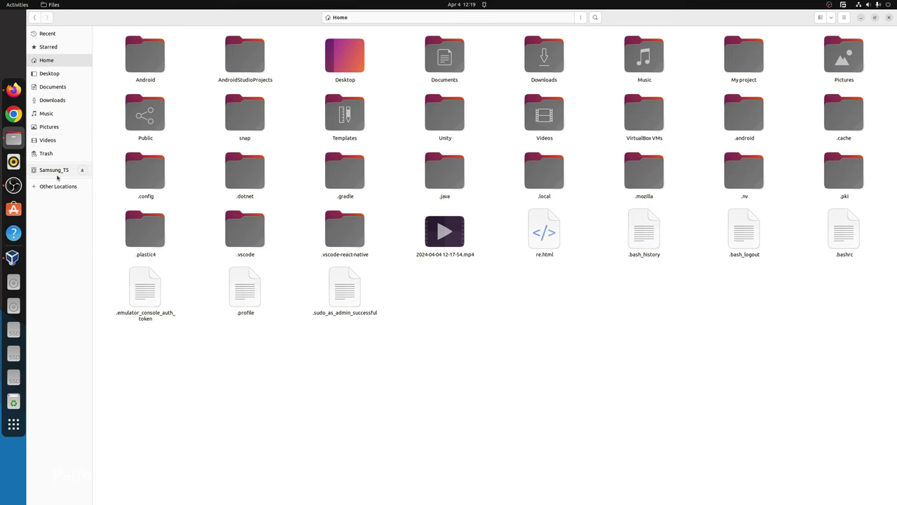
Step: Copy 'wallpaper rahmancyber simple night.png' from the Samsung_T5 drive
left_click(56, 171)
scroll(411, 370, "down", 10)
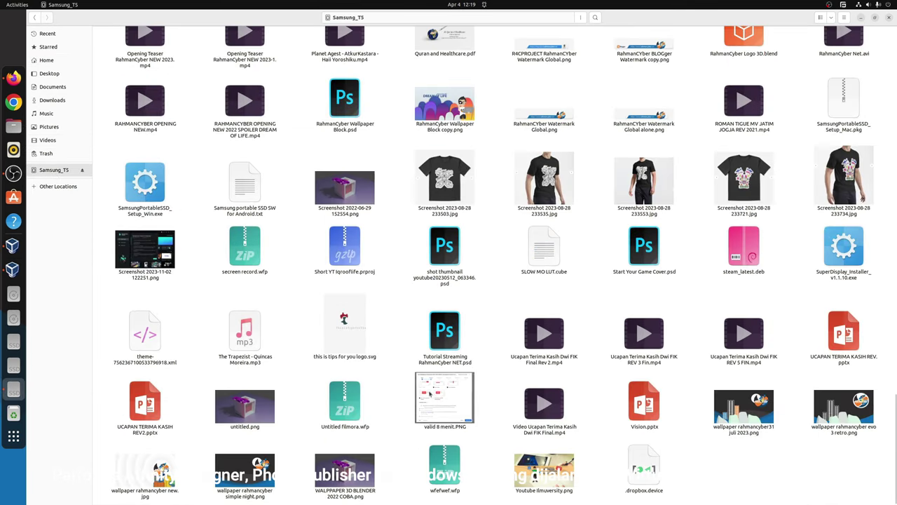
left_click(247, 480)
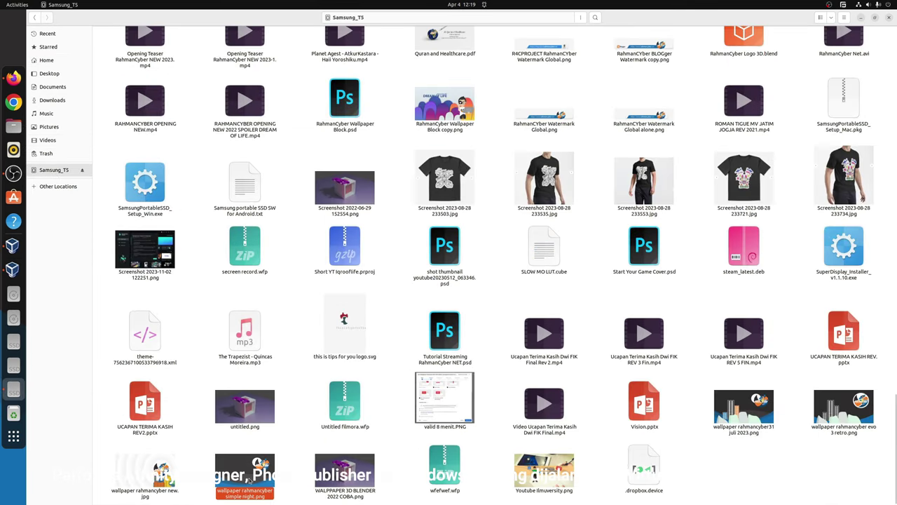
right_click(247, 480)
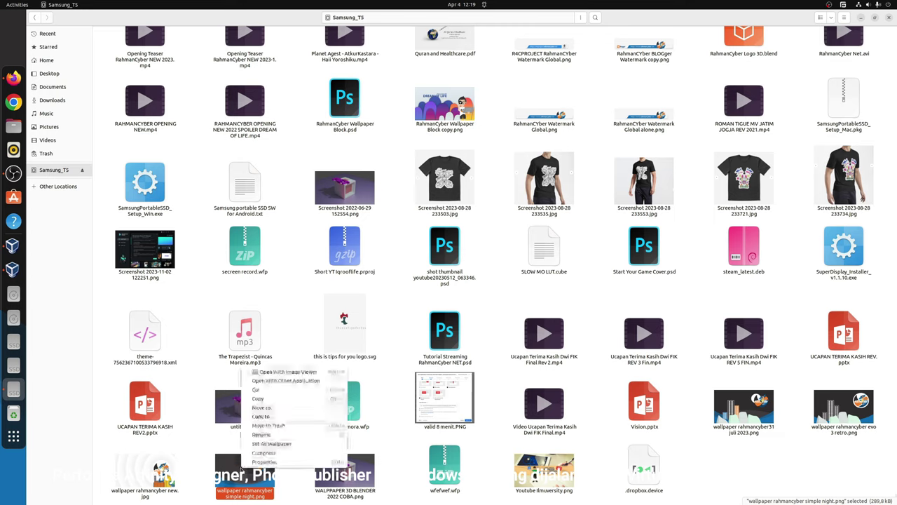
left_click(260, 398)
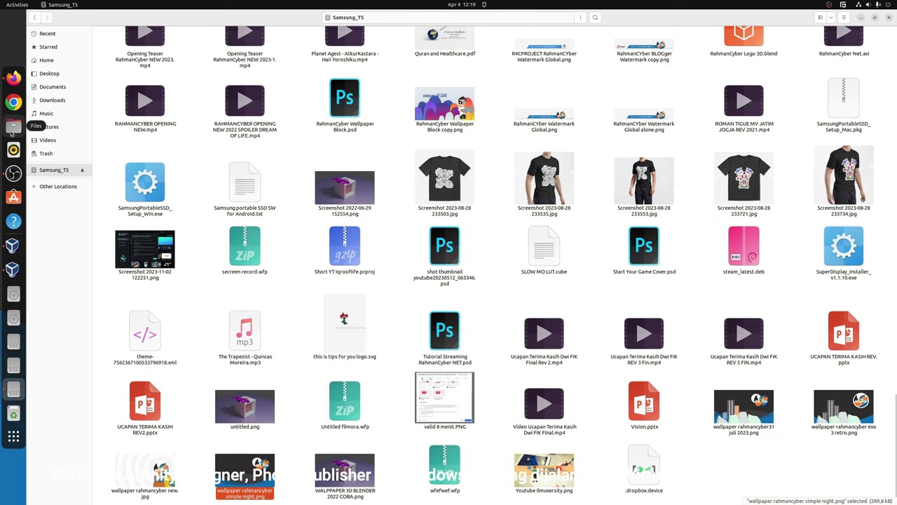
Step: Paste the wallpaper into Downloads/virtualbox shared and un-maximize the Files window
left_click(53, 101)
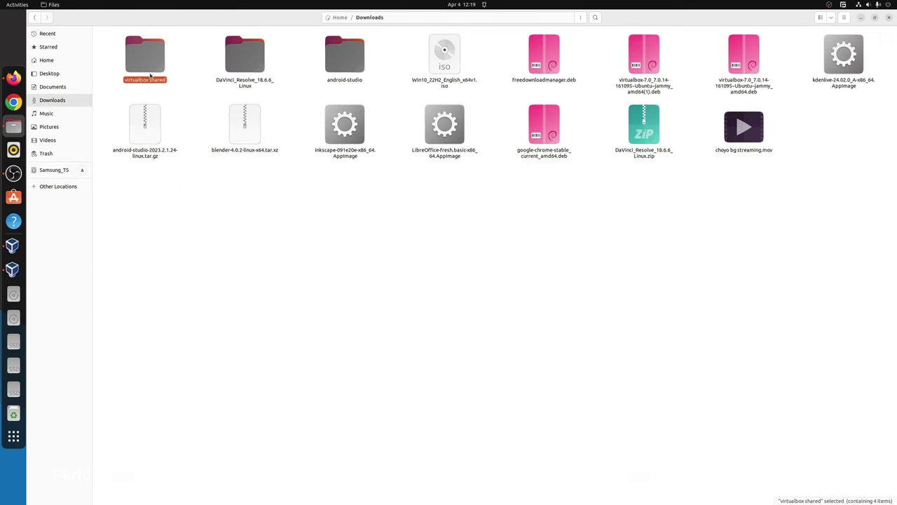
double_click(145, 68)
right_click(277, 134)
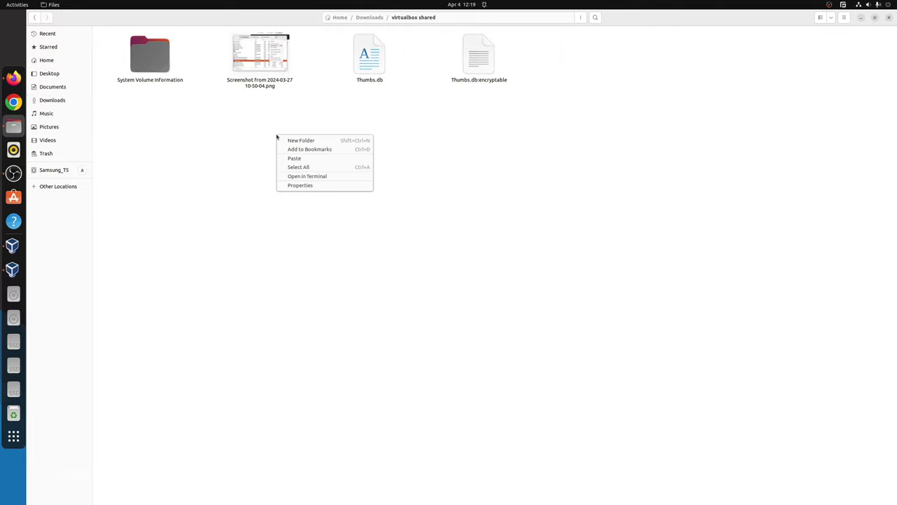
left_click(294, 161)
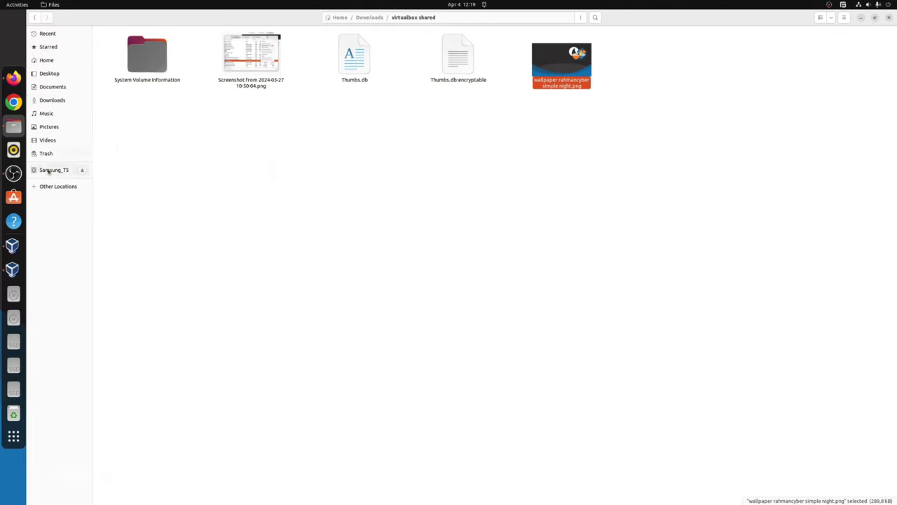
left_click(875, 17)
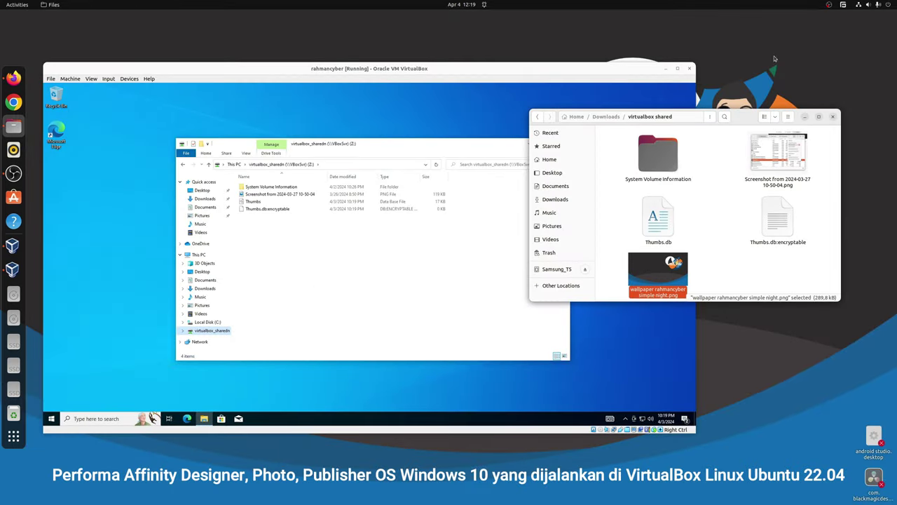
Step: Set the shared night wallpaper PNG as the Windows desktop background
left_click(349, 151)
double_click(270, 186)
left_click(283, 164)
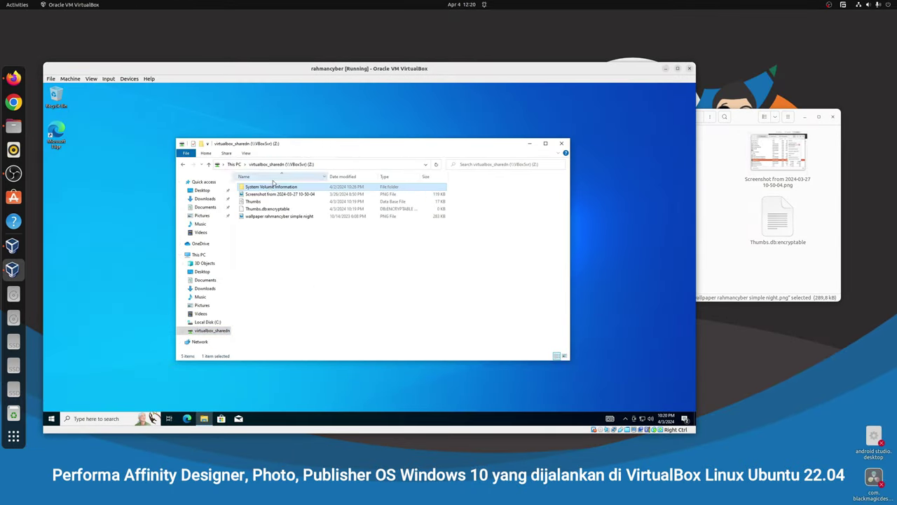
left_click(268, 216)
right_click(268, 217)
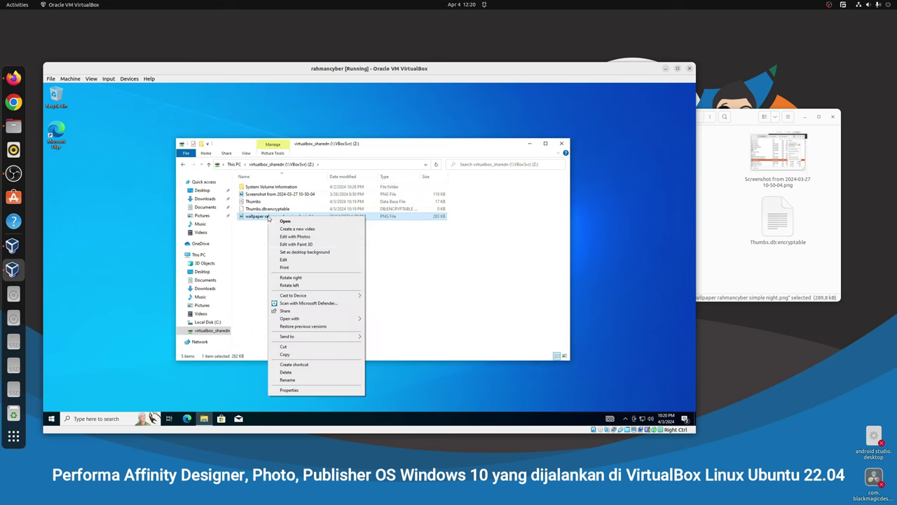
left_click(325, 252)
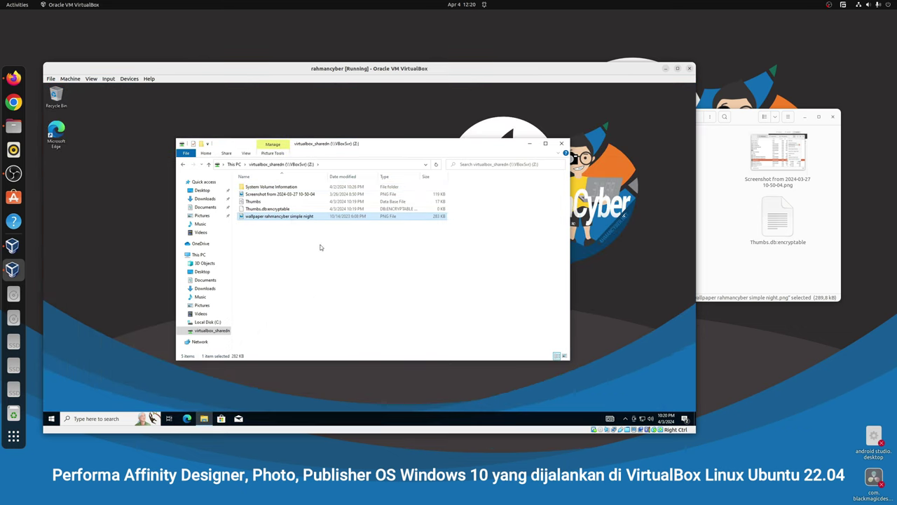
left_click_drag(366, 144, 324, 130)
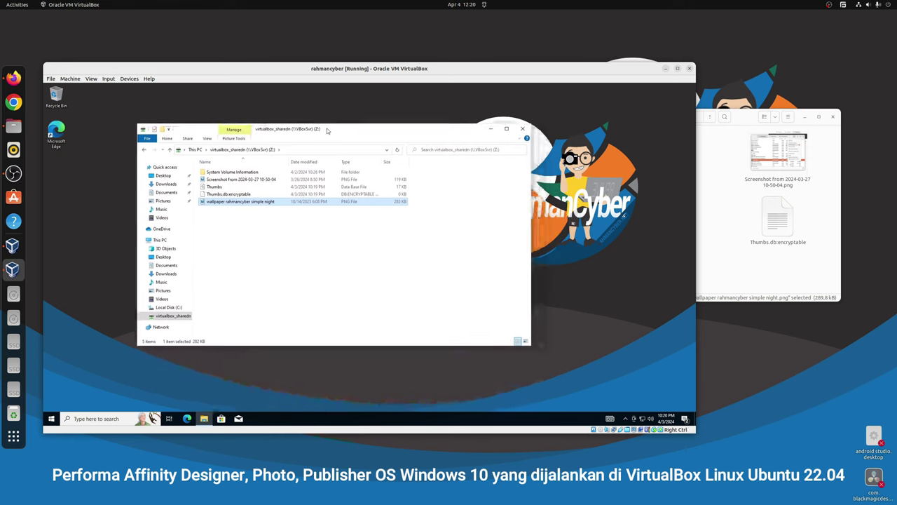
Step: Change the Ubuntu desktop background to the sunset road picture and reposition the VM window
right_click(753, 50)
left_click(791, 154)
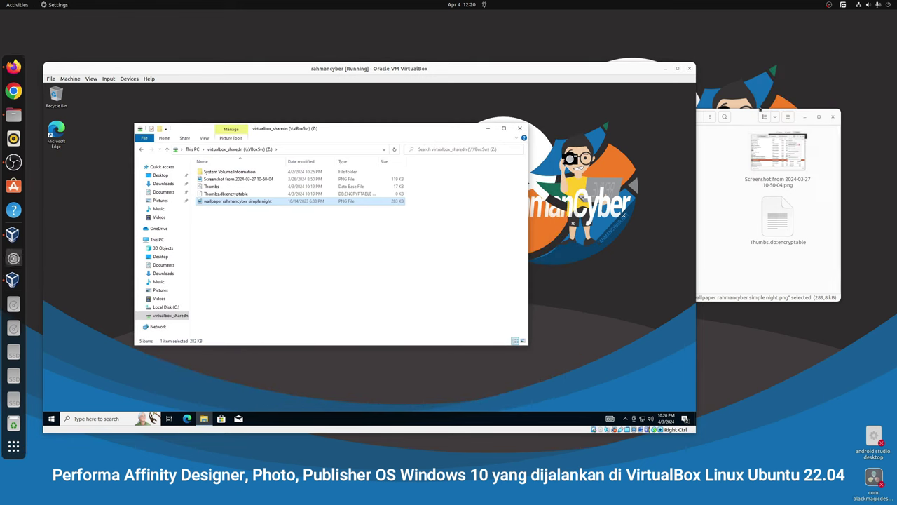
left_click(413, 278)
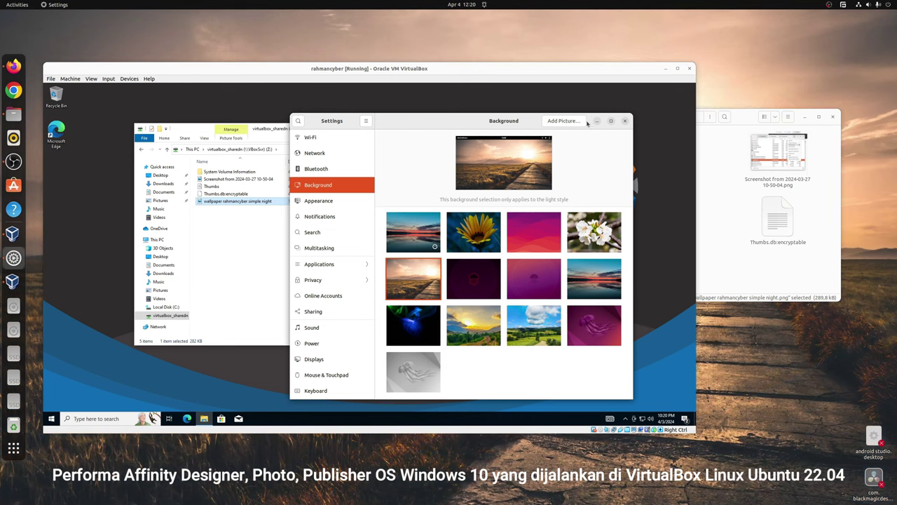
left_click(625, 120)
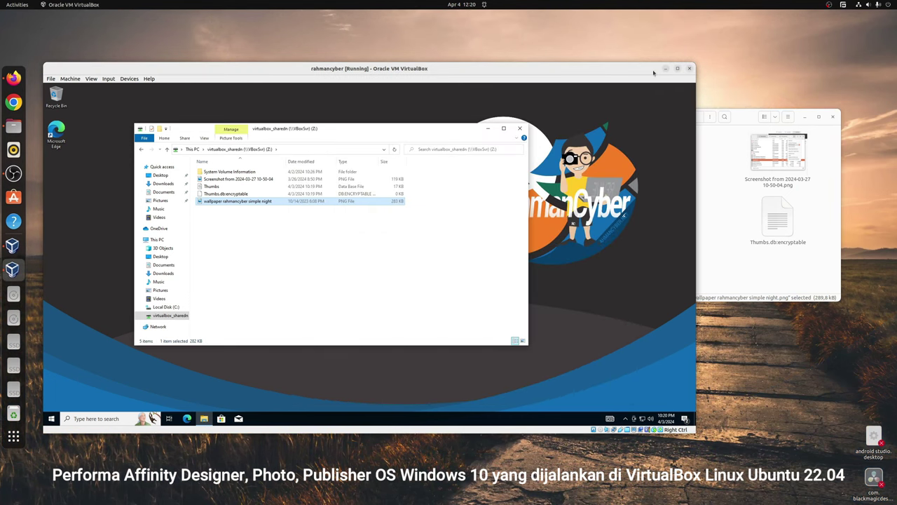
mouse_move(623, 74)
left_mouse_down()
mouse_move(657, 267)
mouse_move(666, 113)
left_mouse_up()
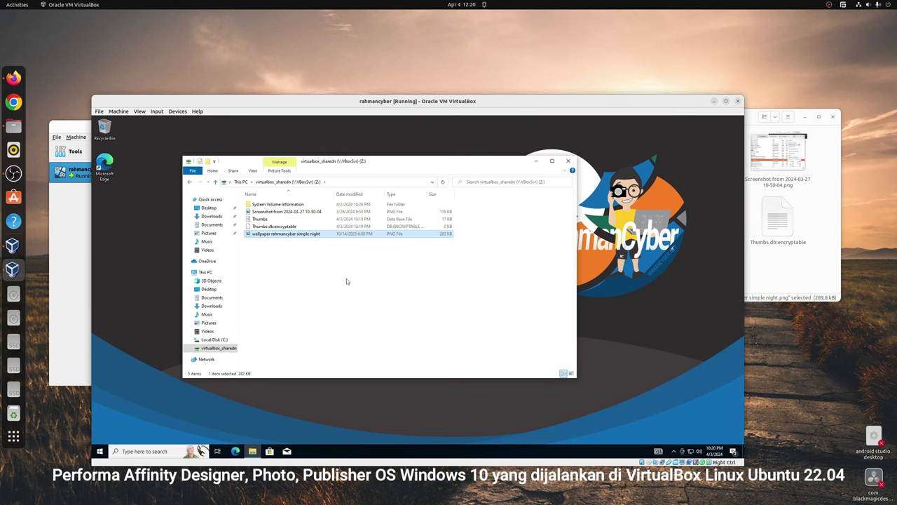
Step: Open the AFFINITY UNIVERSAL 3 APRIL 2024 folder on the Samsung_T5 drive in Files
left_click(208, 272)
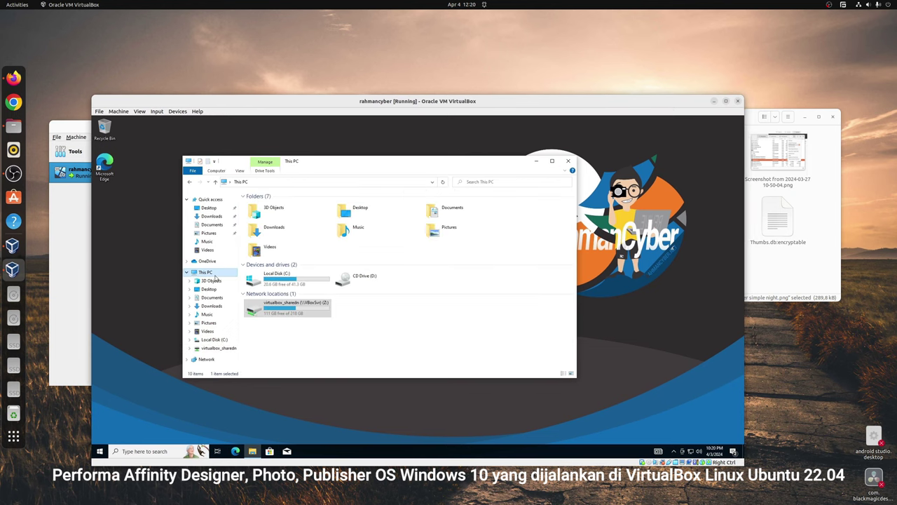
left_click(746, 116)
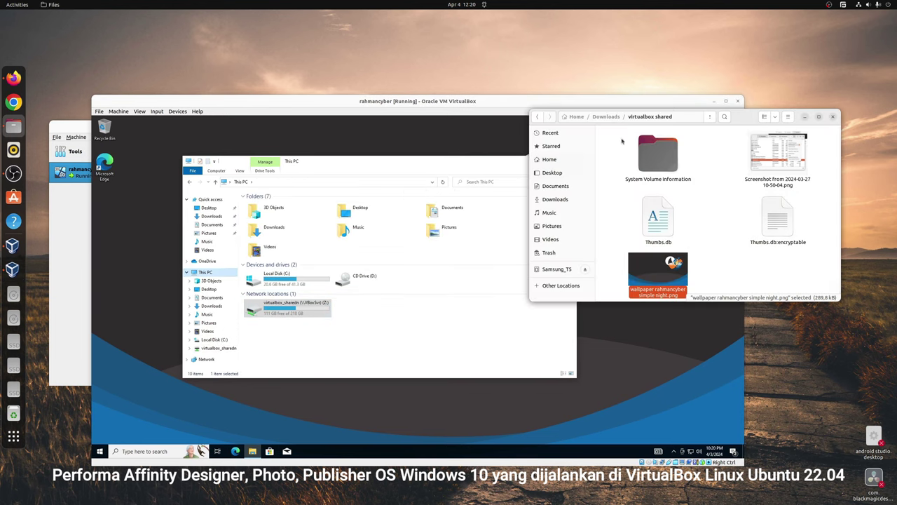
mouse_move(746, 116)
left_mouse_down()
mouse_move(652, 88)
mouse_move(650, 63)
left_mouse_up()
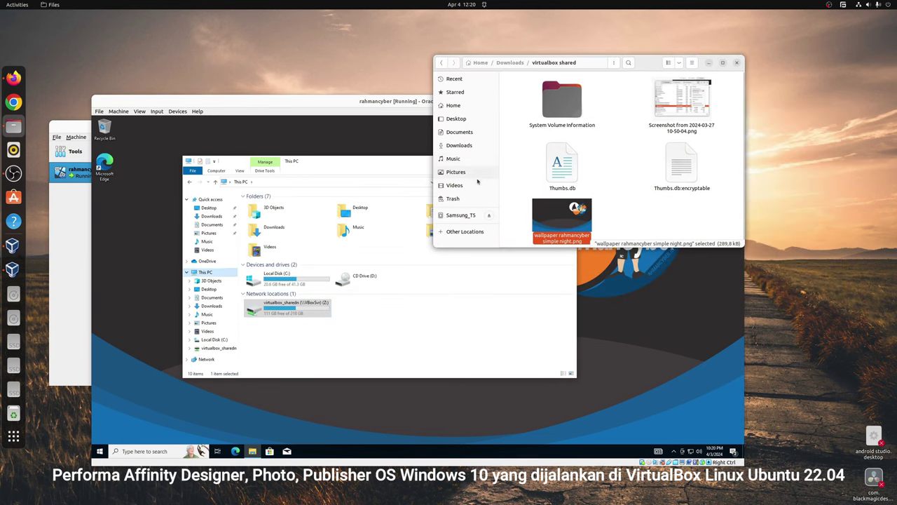
left_click(441, 217)
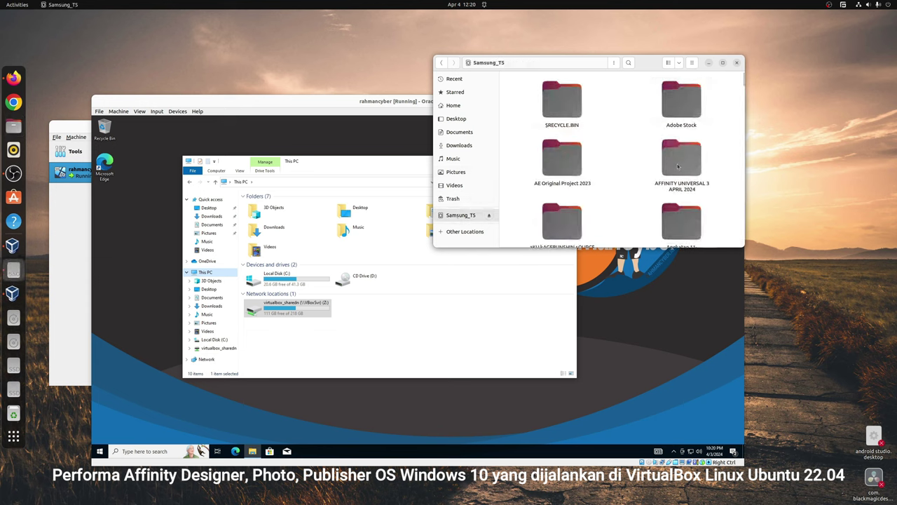
double_click(571, 98)
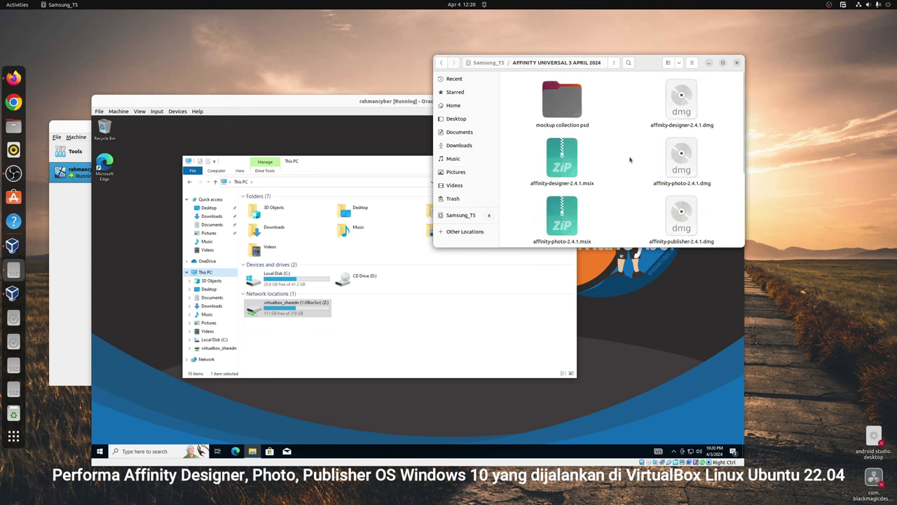
Step: Copy the three Affinity 2.4.1 .msix installers and go to Downloads/virtualbox shared
left_click(582, 182)
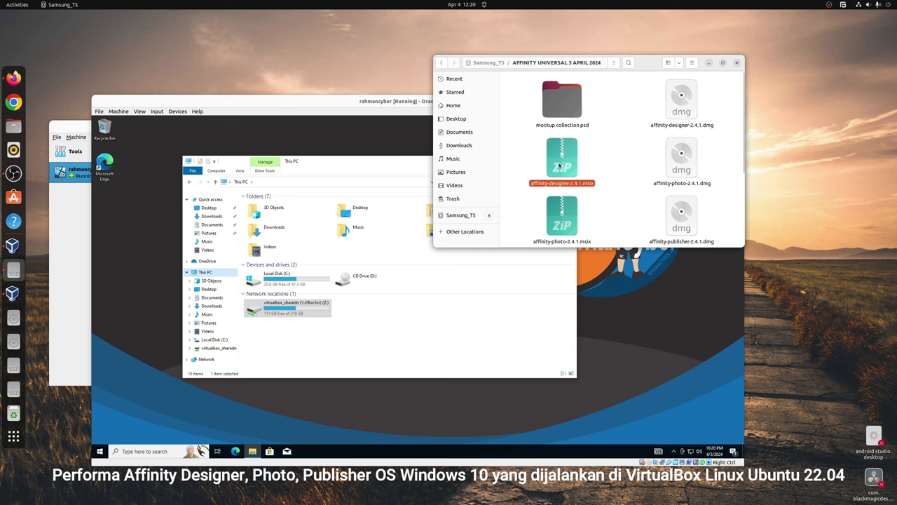
scroll(585, 190, "down", 1)
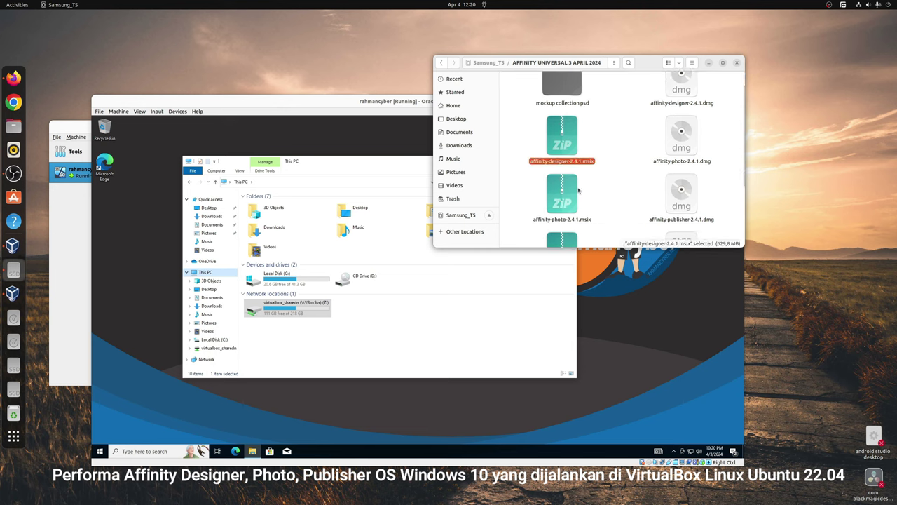
left_click(565, 214, "ctrl")
scroll(567, 222, "down", 1)
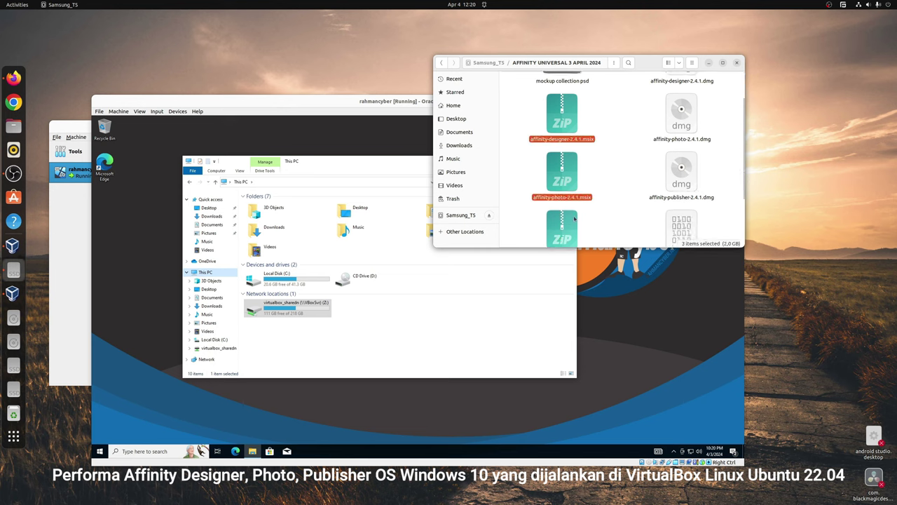
scroll(574, 219, "down", 2)
scroll(584, 155, "up", 1)
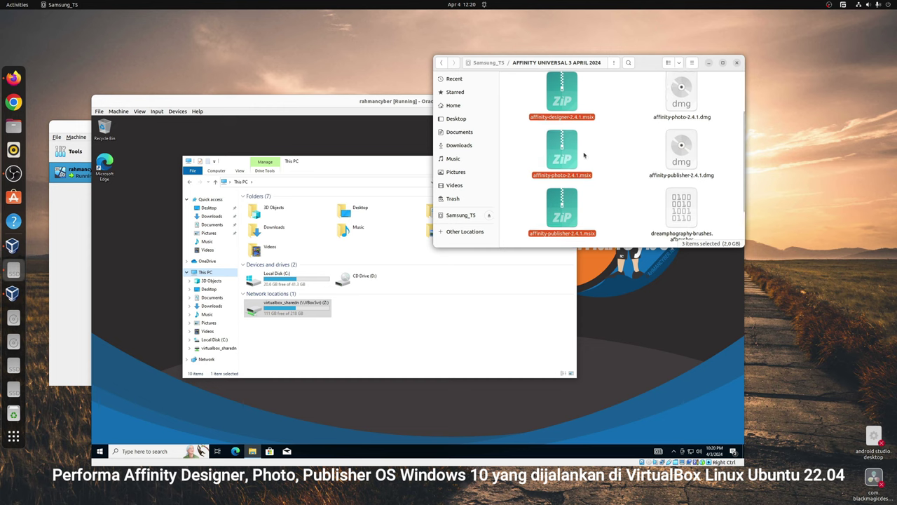
scroll(584, 155, "up", 1)
right_click(567, 124)
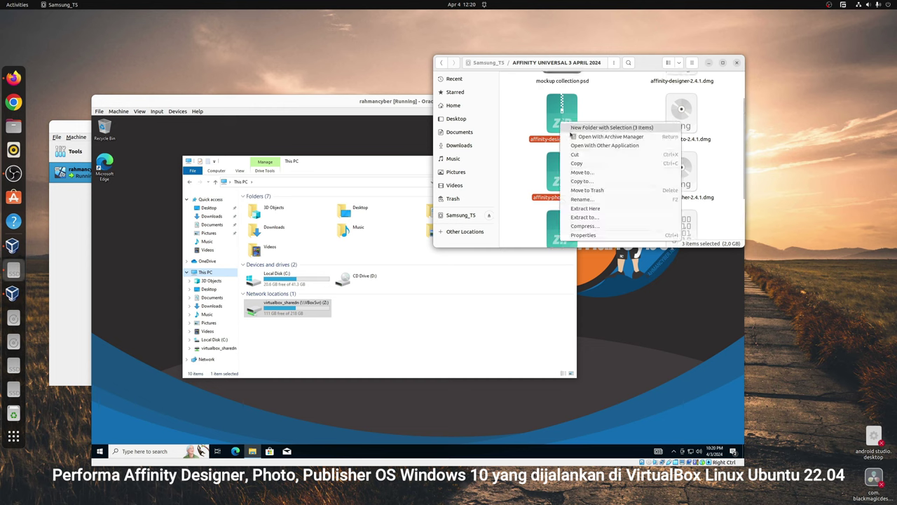
left_click(590, 163)
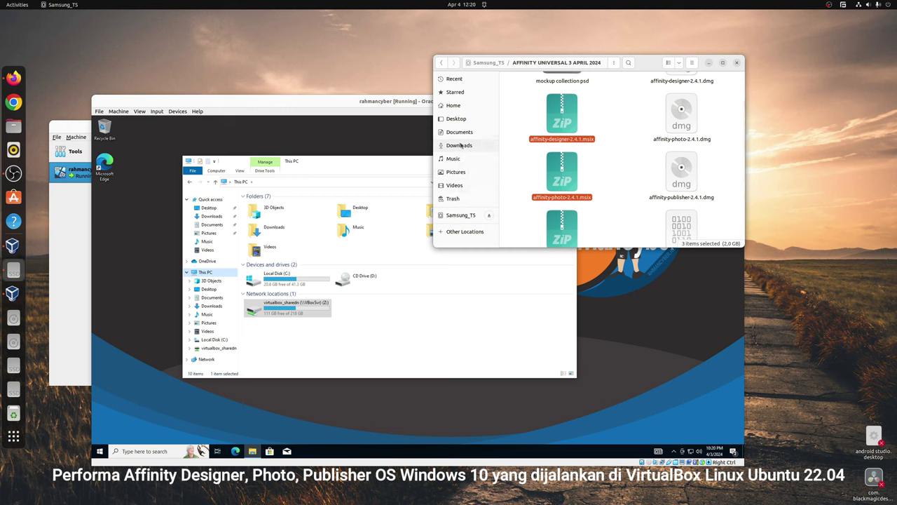
left_click(459, 146)
double_click(564, 105)
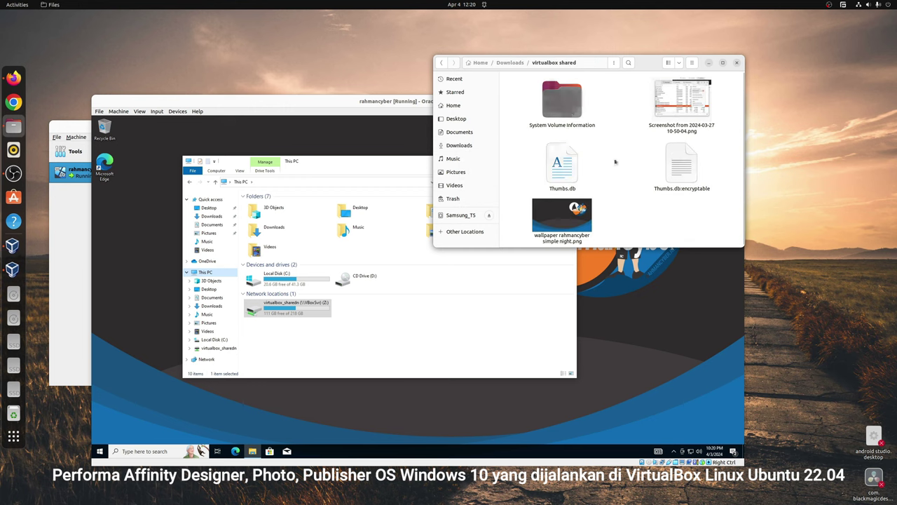
Step: Create a new folder named 'affinity install' in virtualbox shared and open it
right_click(651, 226)
left_click(682, 235)
type("affinity install")
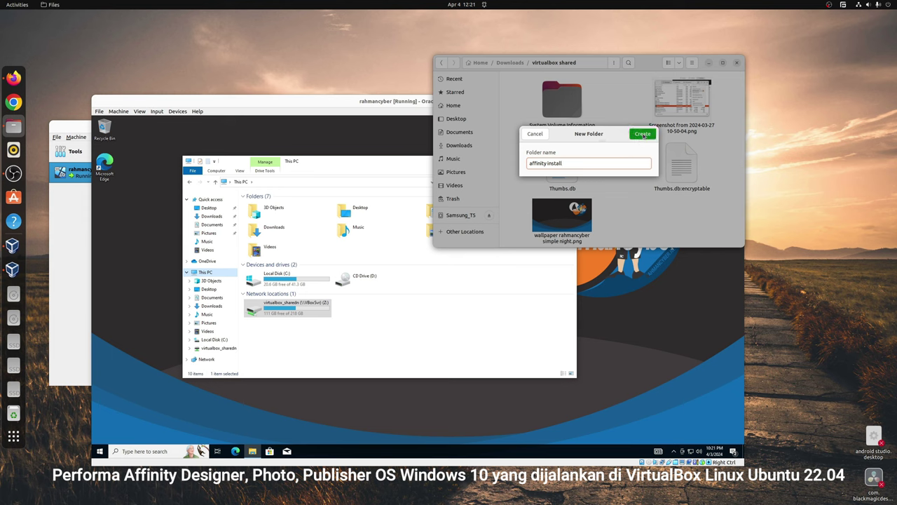
left_click(637, 137)
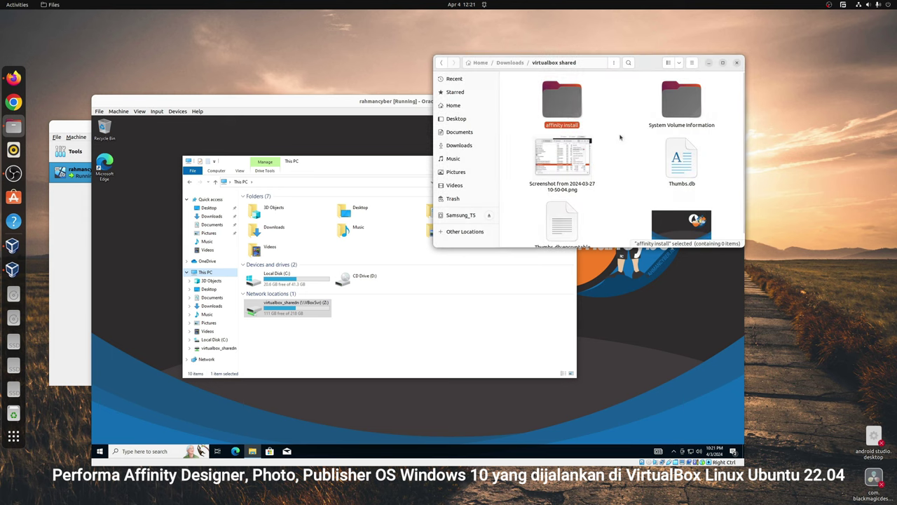
double_click(560, 100)
Step: Paste the three Affinity installers into it and monitor the copy progress
right_click(556, 112)
left_click(572, 133)
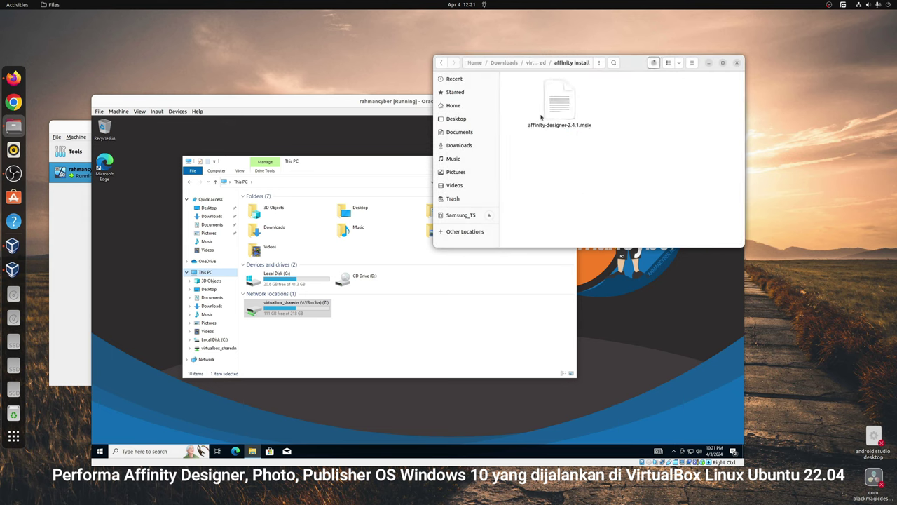
left_click(653, 62)
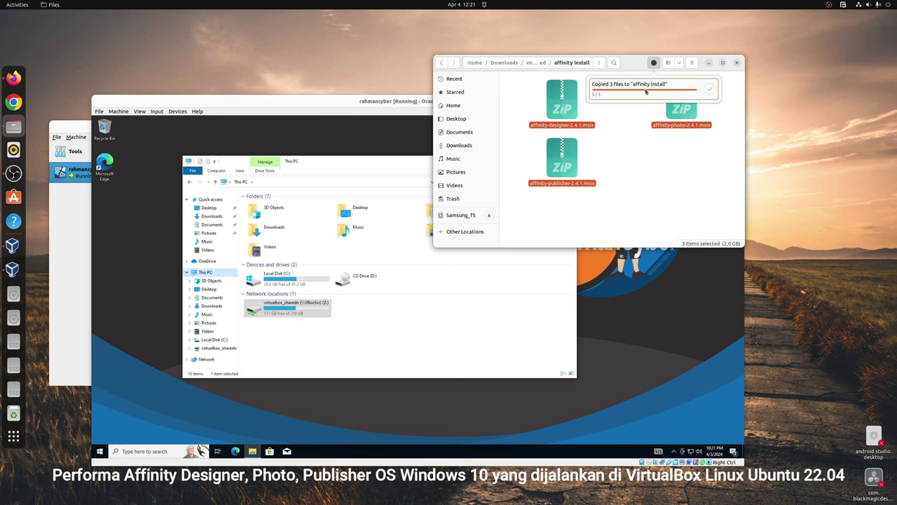
left_click_drag(646, 92, 537, 320)
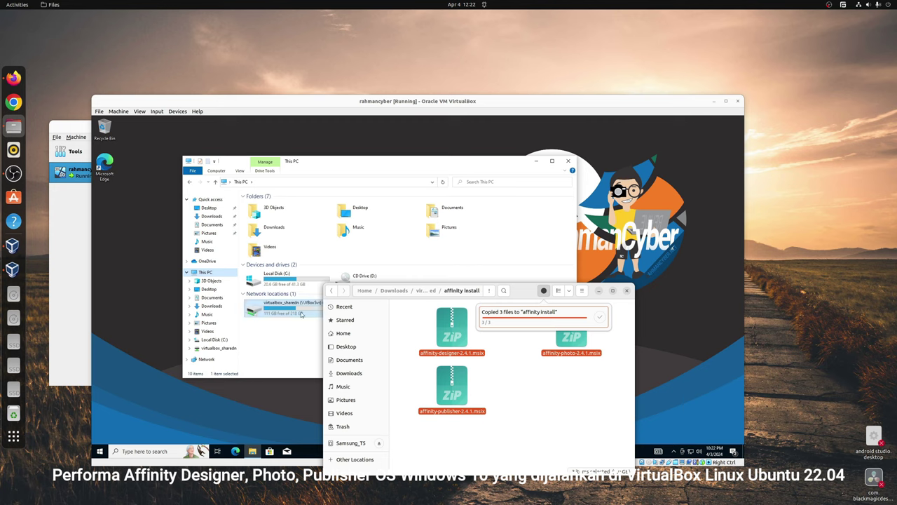
Step: Launch the affinity-designer-2.4.1 installer from the affinity install folder on Z:
left_click(601, 320)
left_click(293, 306)
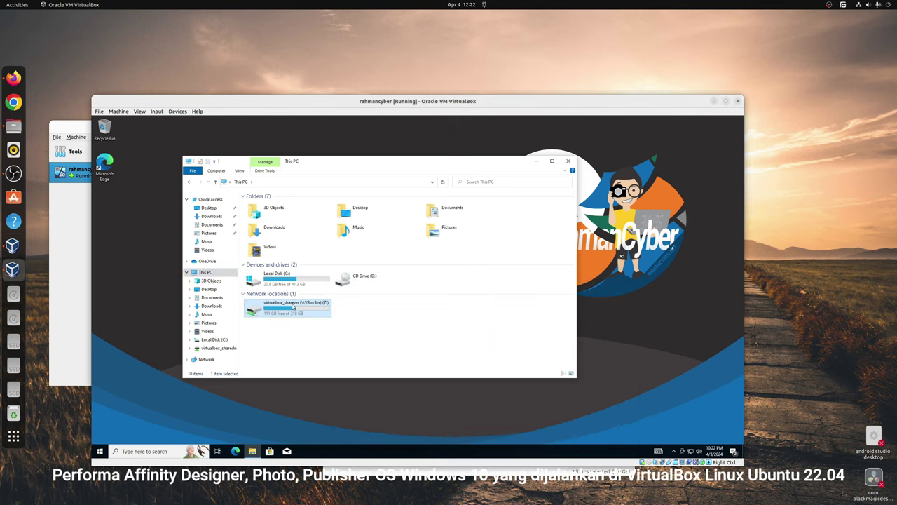
double_click(293, 306)
double_click(288, 205)
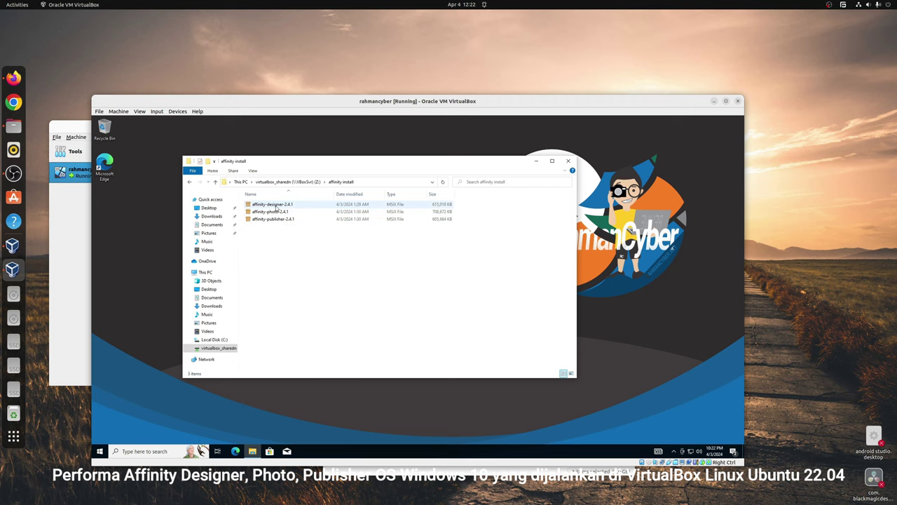
left_click(276, 206)
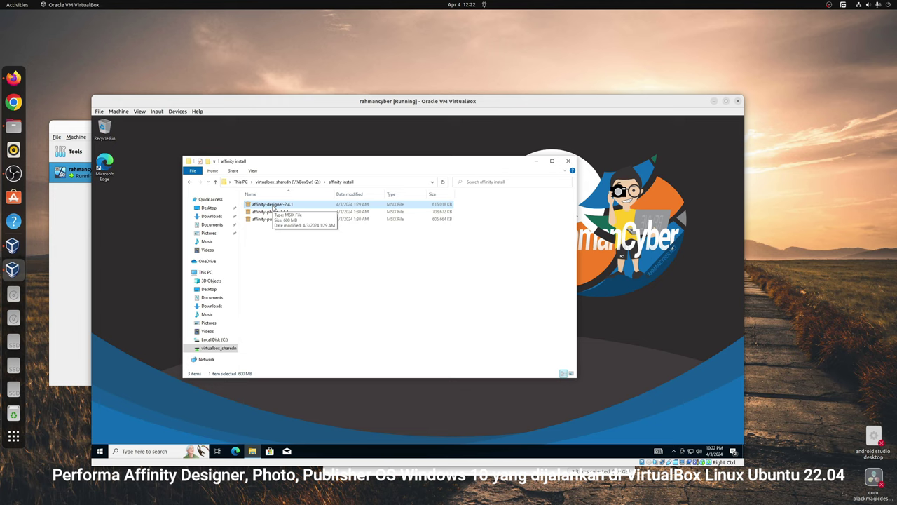
double_click(274, 206)
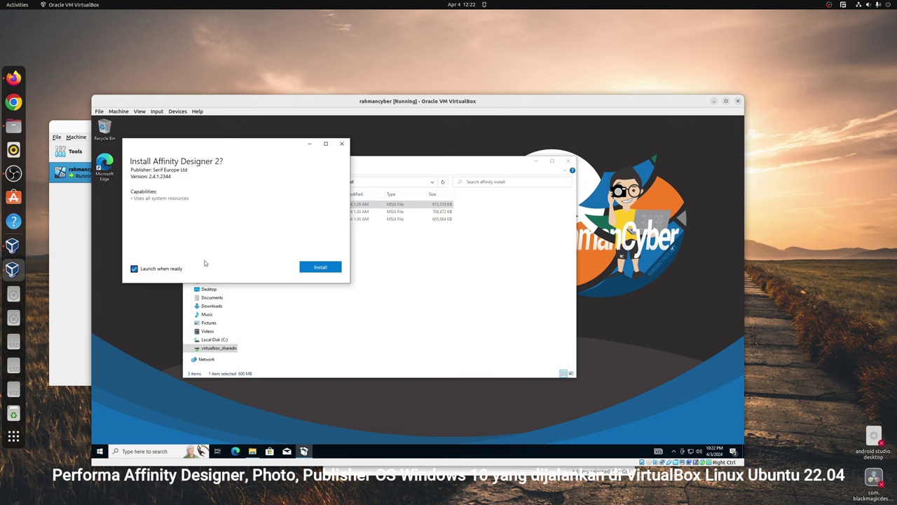
Step: Install Affinity Designer 2 version 2.4.1.2344 and let it launch
left_click(326, 268)
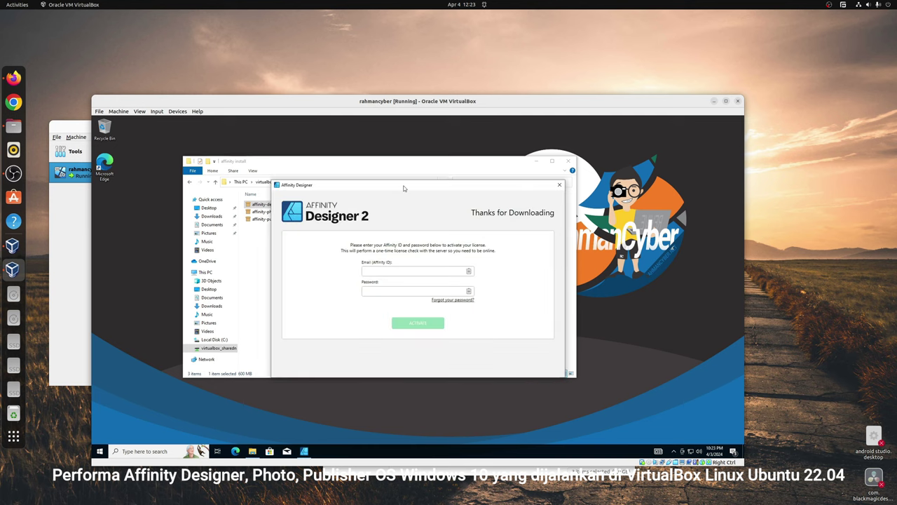
Step: Activate Affinity Designer by signing in with the account's one-time verification code
left_click_drag(351, 190, 331, 215)
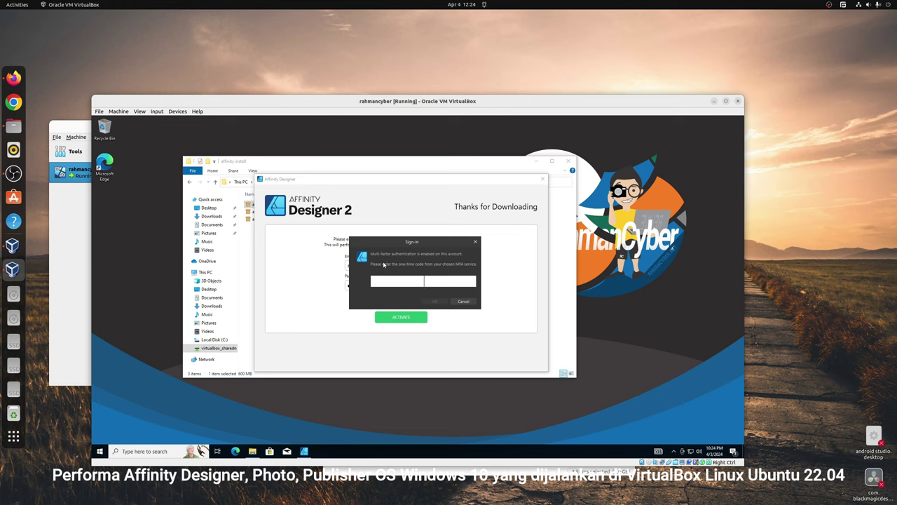
key("Return")
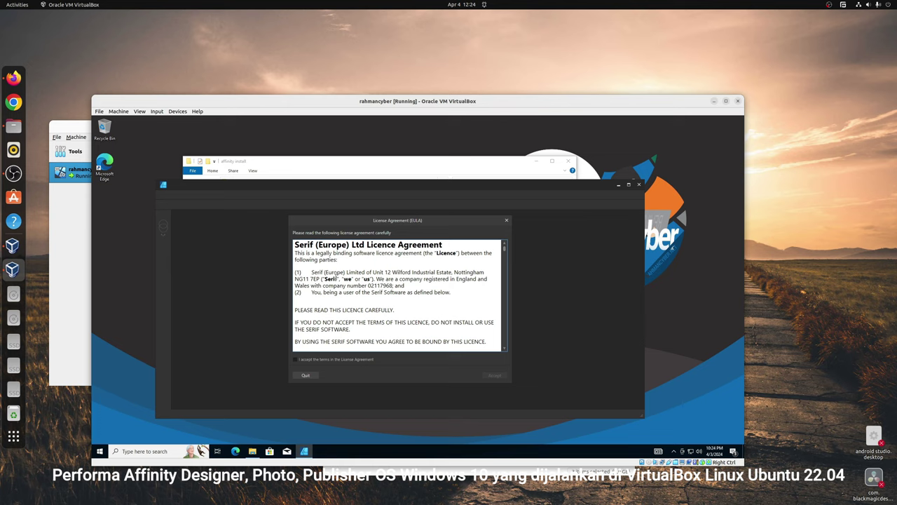
Step: Accept the EULA, decline usage analytics, and open the version 2.4 What's New notes
scroll(336, 291, "down", 5)
scroll(335, 304, "down", 5)
scroll(334, 317, "down", 5)
scroll(332, 330, "down", 5)
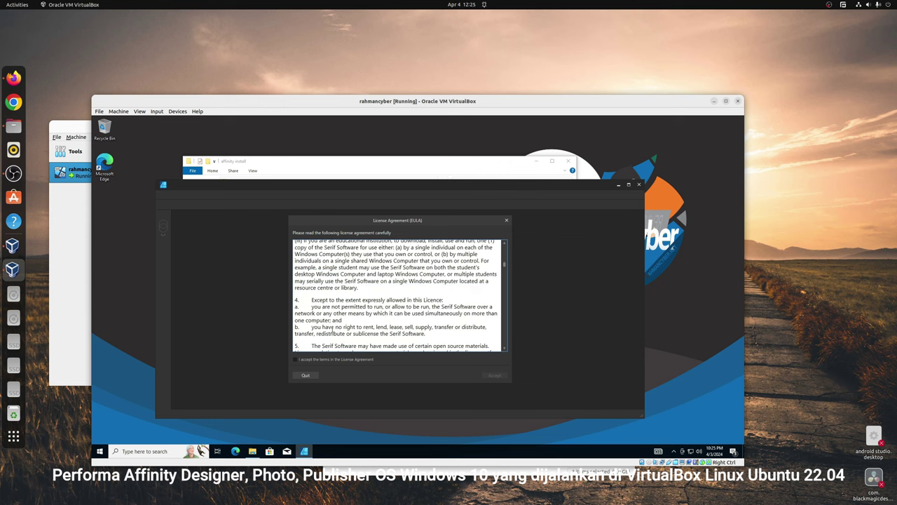
left_click(308, 360)
left_click(493, 375)
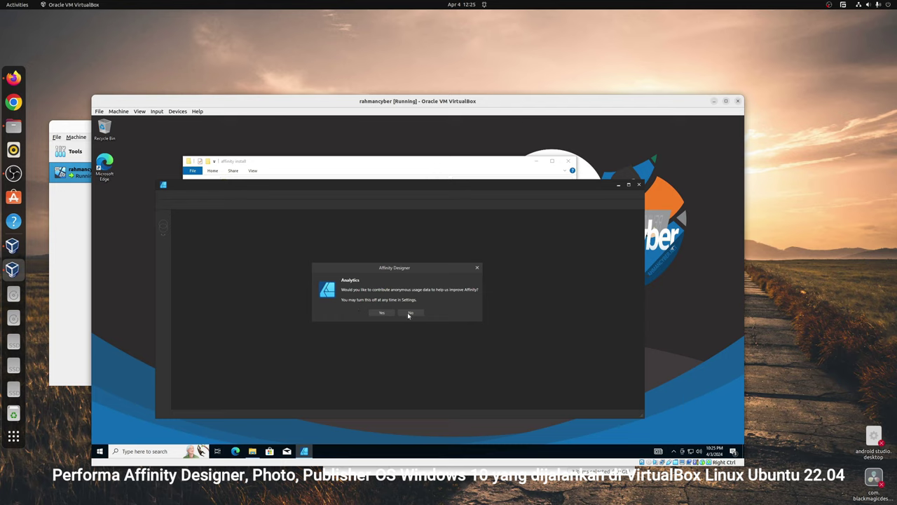
left_click(410, 312)
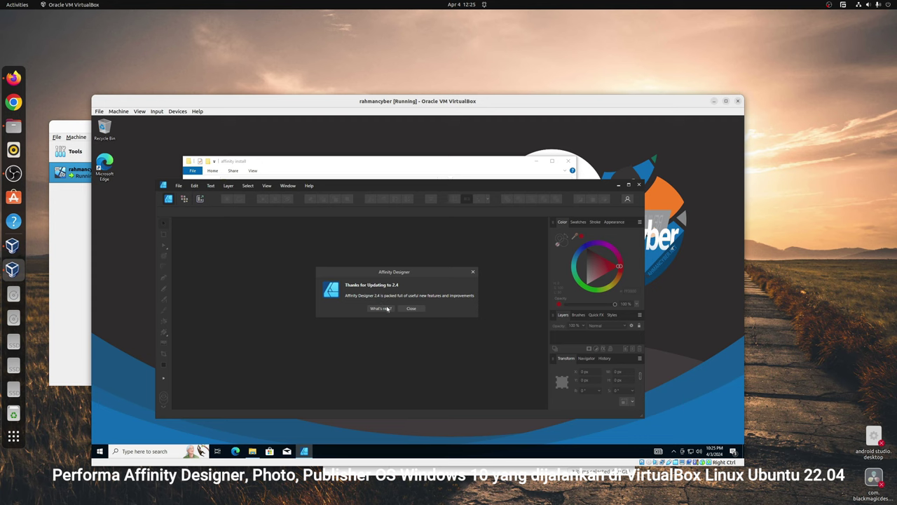
left_click(378, 310)
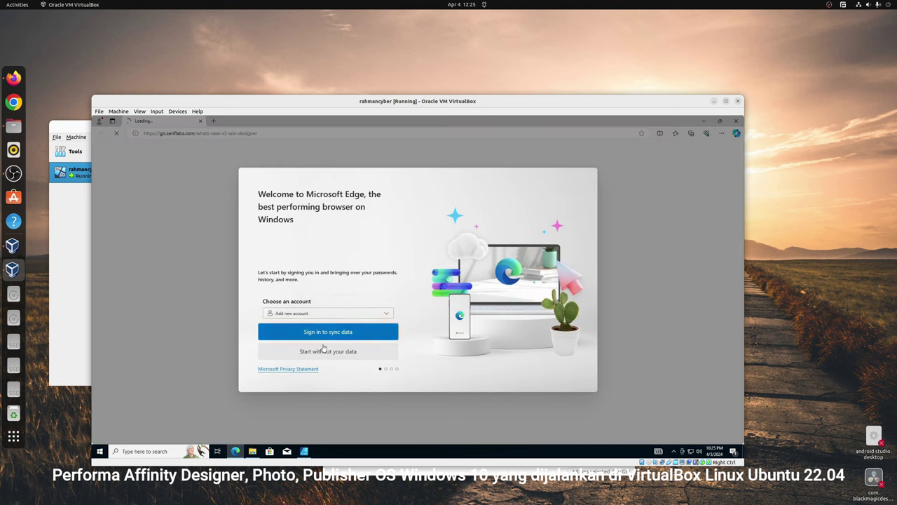
Step: Complete Edge's welcome setup so the What's New page shows
left_click(324, 351)
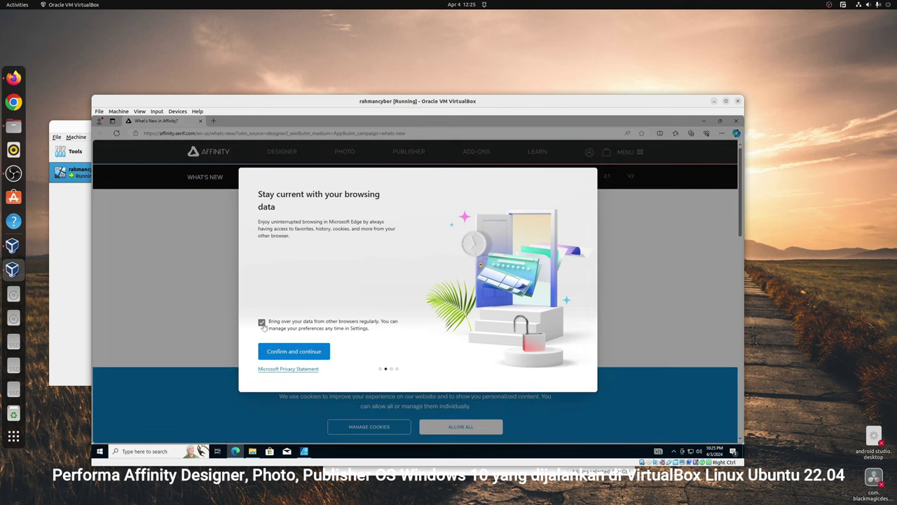
left_click(294, 350)
scroll(358, 265, "down", 5)
scroll(356, 260, "down", 5)
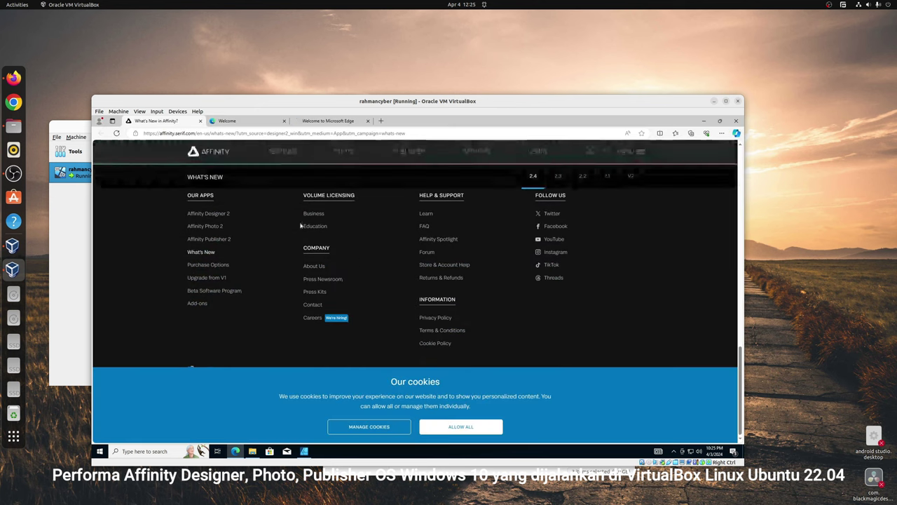
Step: Return to Affinity Designer and maximize the VirtualBox window
left_click(304, 450)
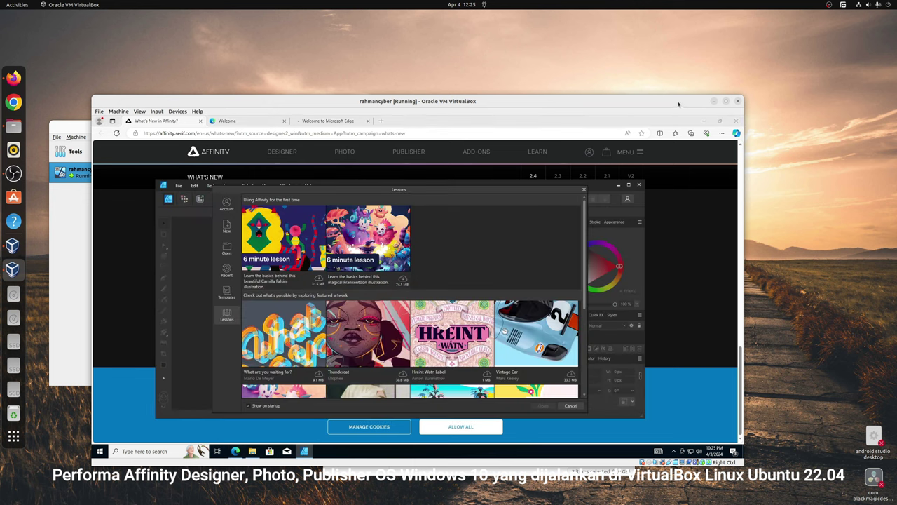
left_click_drag(678, 101, 654, 83)
left_click(702, 82)
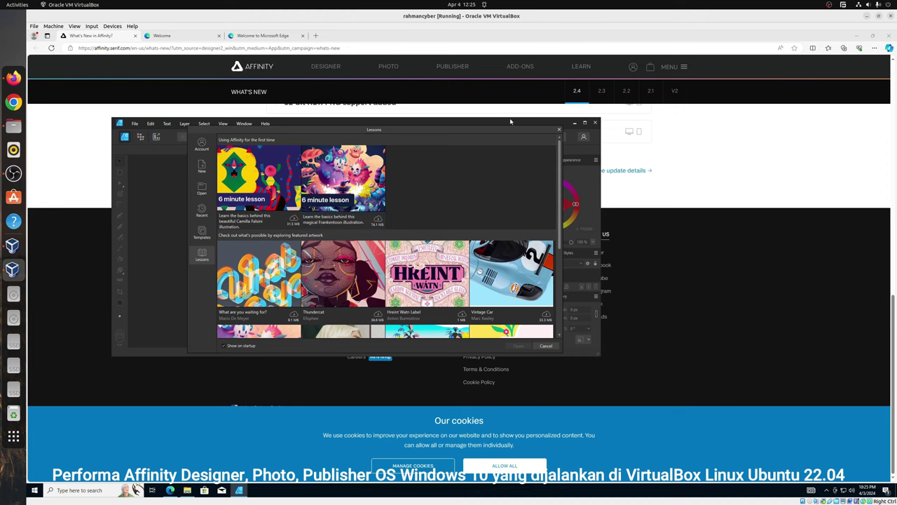
Step: Maximize Affinity Designer and close the Lessons window
left_click(584, 123)
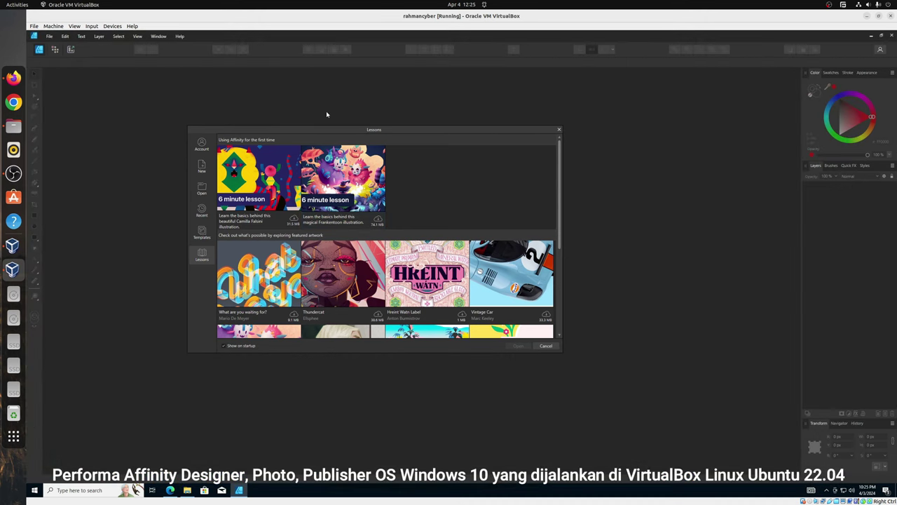
left_click_drag(391, 134, 371, 157)
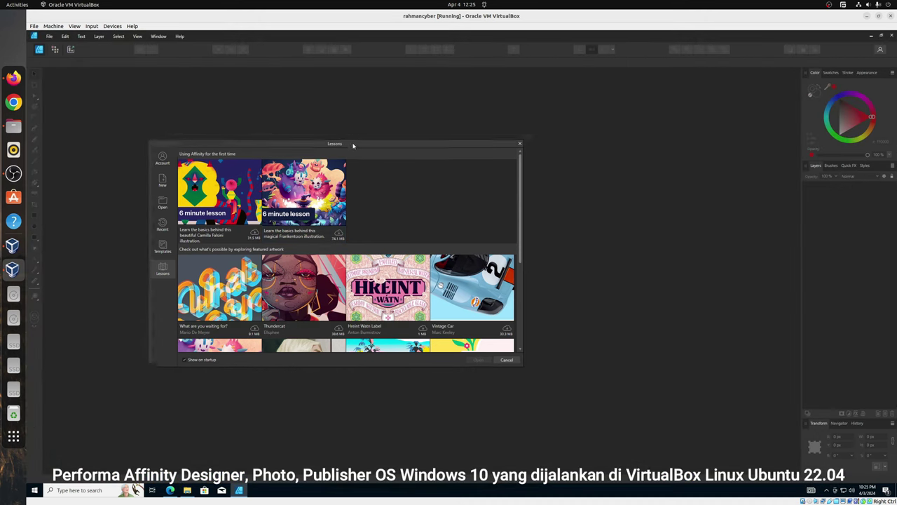
scroll(326, 267, "down", 2)
scroll(325, 267, "down", 2)
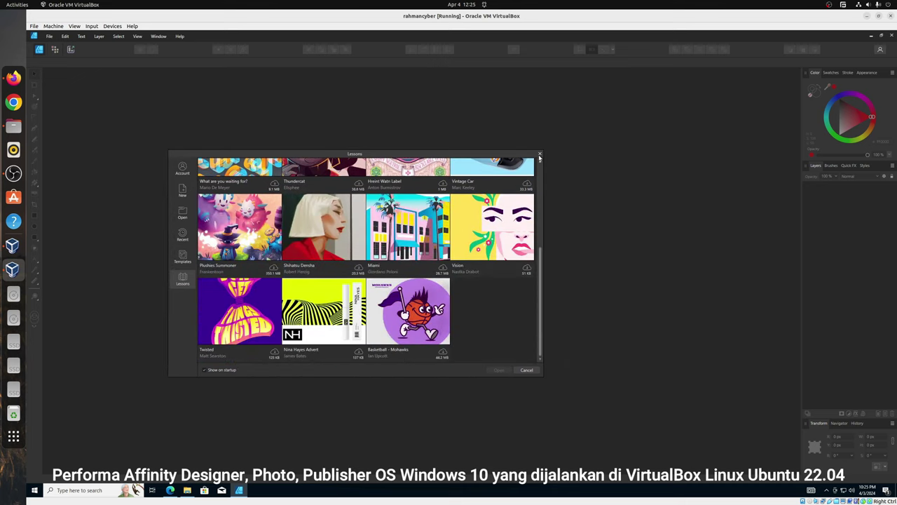
key("Escape")
Step: Create a new Letter document (8.5 × 11 in, 300 DPI)
left_click(49, 35)
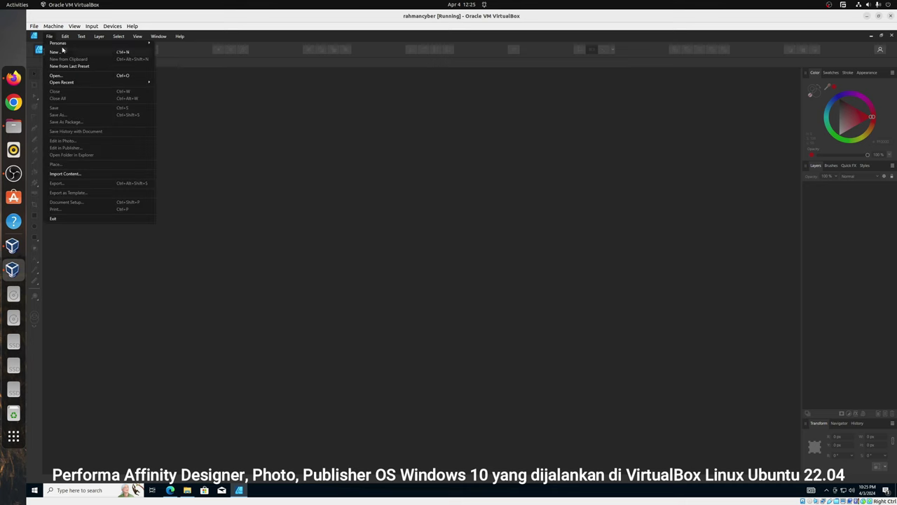
left_click(63, 54)
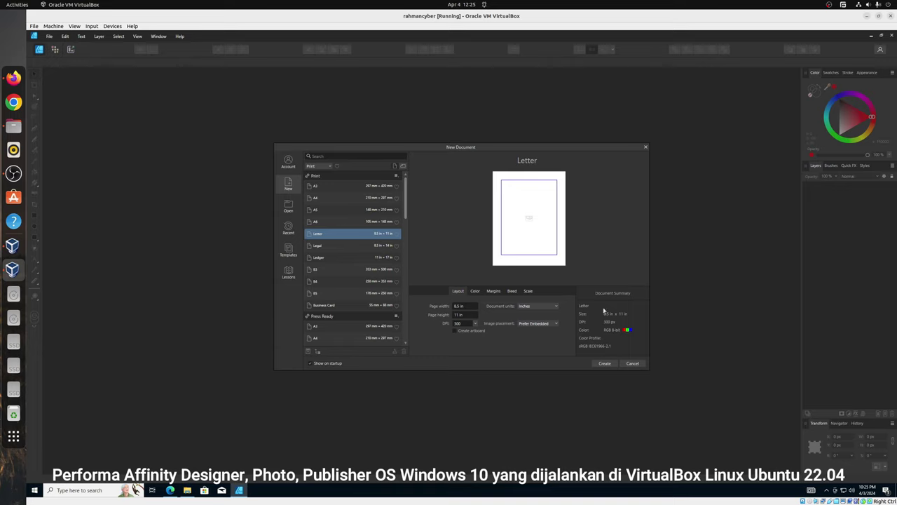
left_click(476, 291)
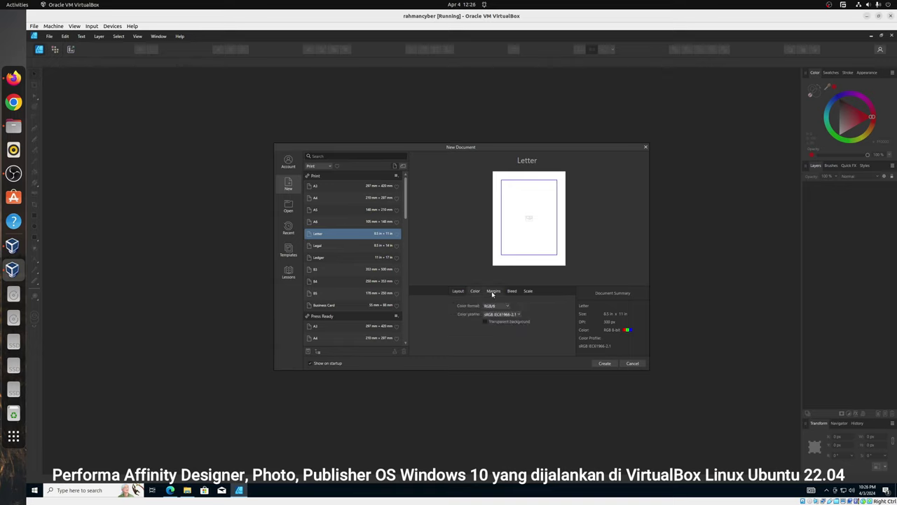
left_click(512, 291)
left_click(456, 292)
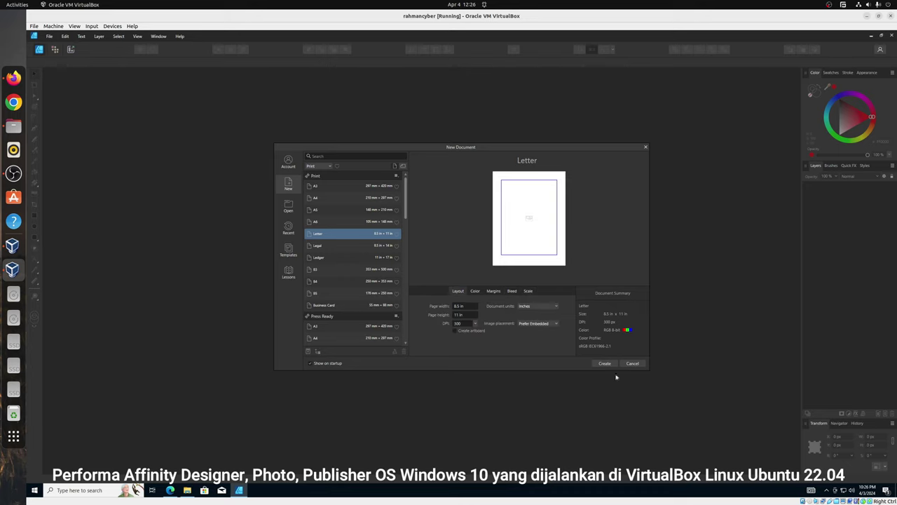
left_click(606, 365)
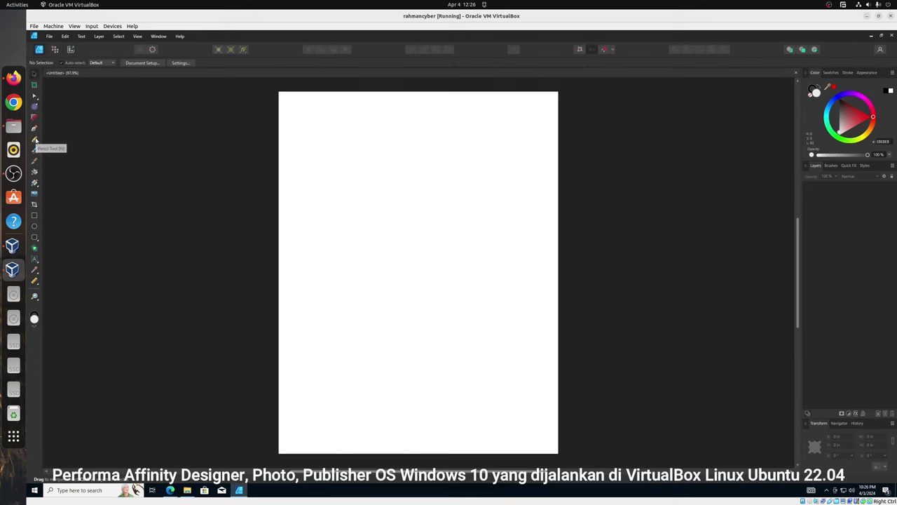
Step: Draw a closed wavy Pencil shape on the page's left and fill it dark maroon
left_click(35, 140)
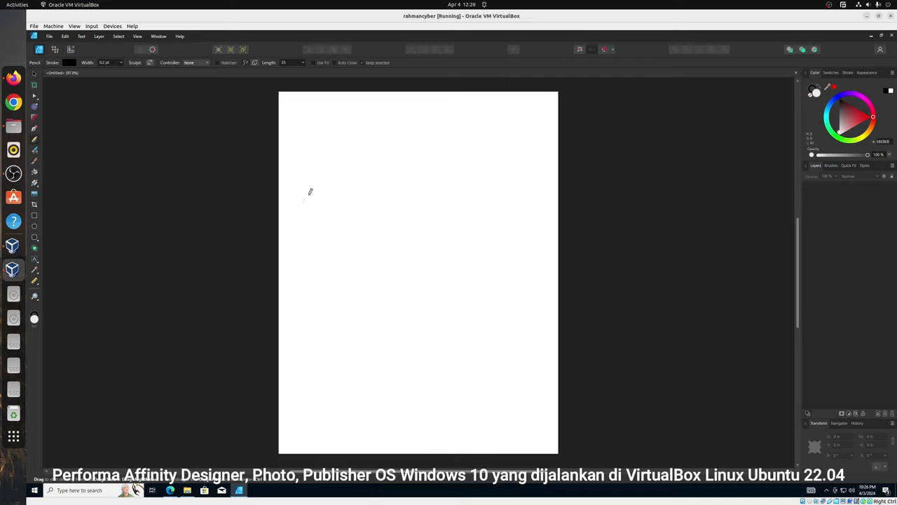
mouse_move(309, 192)
left_mouse_down()
mouse_move(365, 222)
mouse_move(342, 246)
mouse_move(362, 259)
mouse_move(320, 297)
mouse_move(262, 299)
left_mouse_up()
left_click_drag(277, 195, 306, 201)
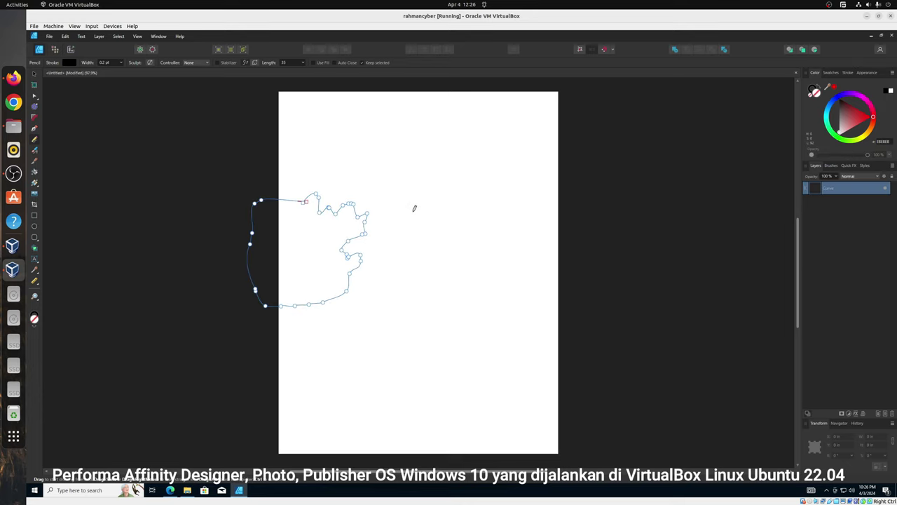
left_click(34, 73)
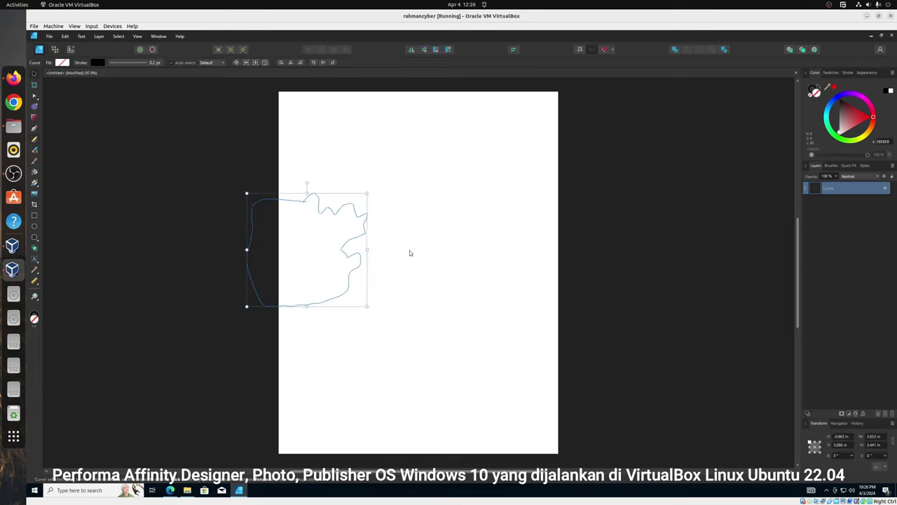
left_click(844, 110)
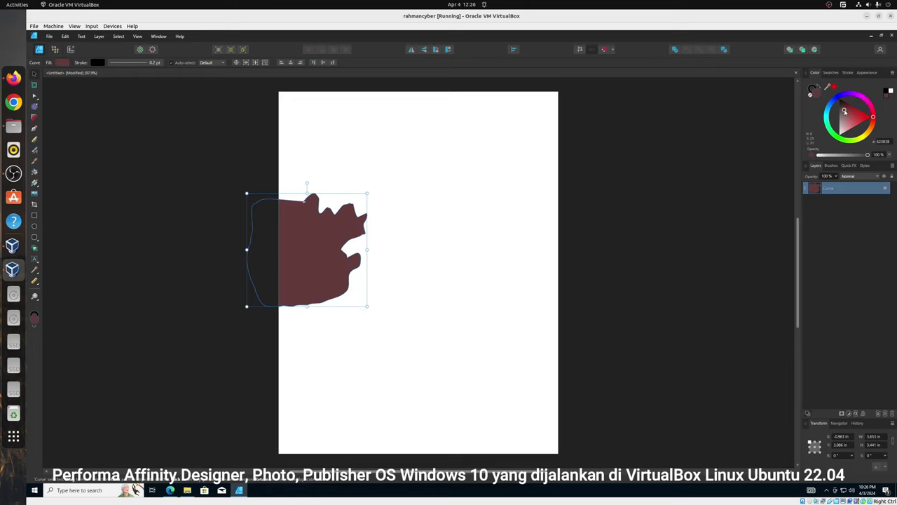
Step: Move the shape to the page bottom, fill it bright red, and set stroke to None
mouse_move(302, 242)
left_mouse_down()
mouse_move(327, 229)
mouse_move(301, 224)
left_mouse_up()
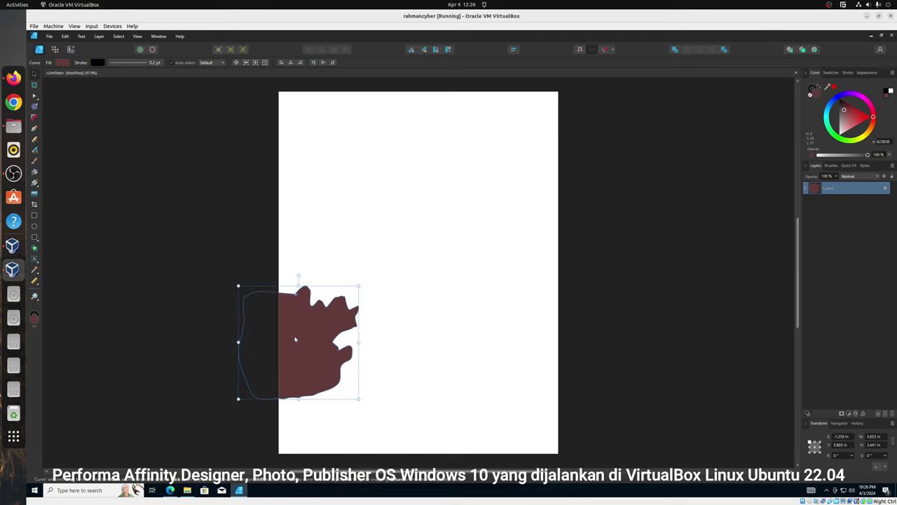
left_click_drag(295, 303, 296, 412)
left_click(527, 314)
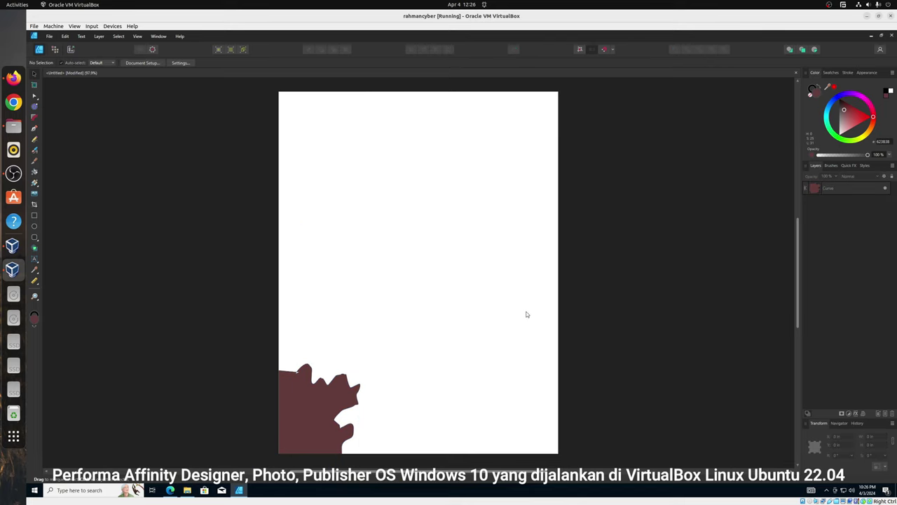
left_click(296, 413)
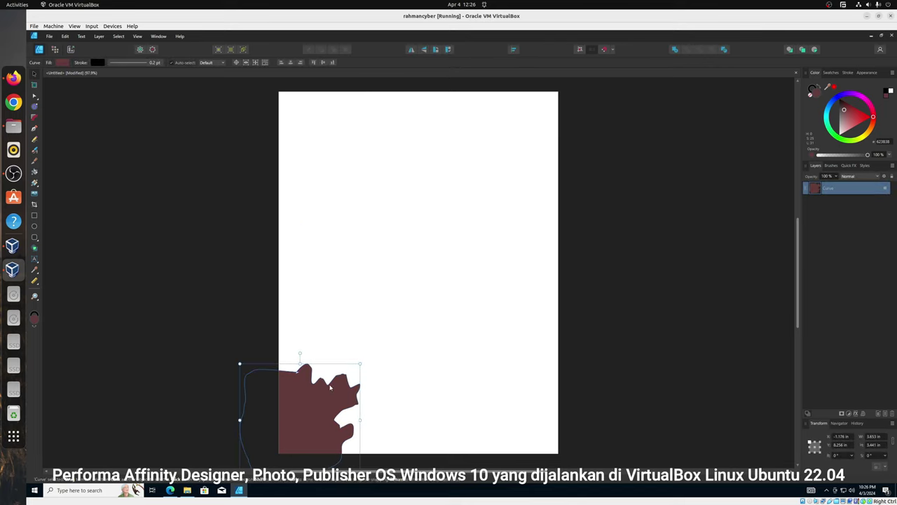
left_click_drag(848, 116, 872, 116)
left_click(811, 97)
Step: Inspect the red shape's nodes with the Node tool
left_click(404, 247)
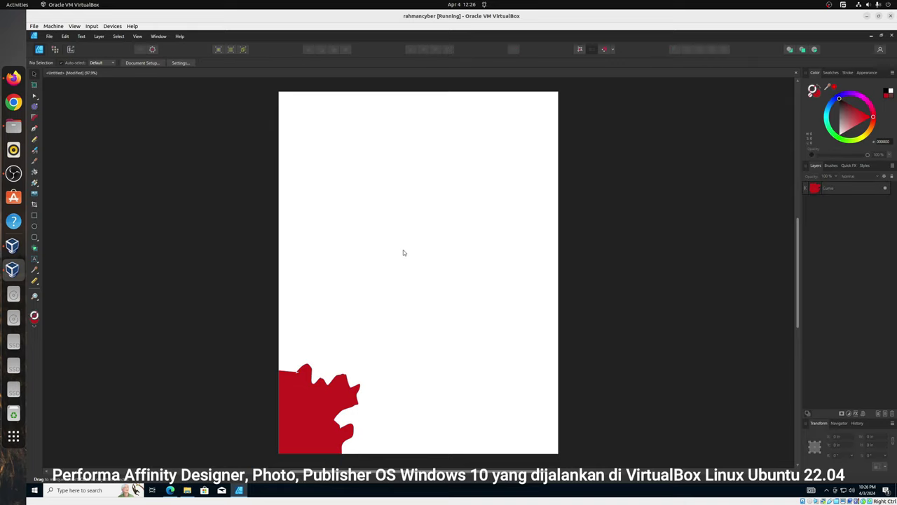
left_click(333, 394)
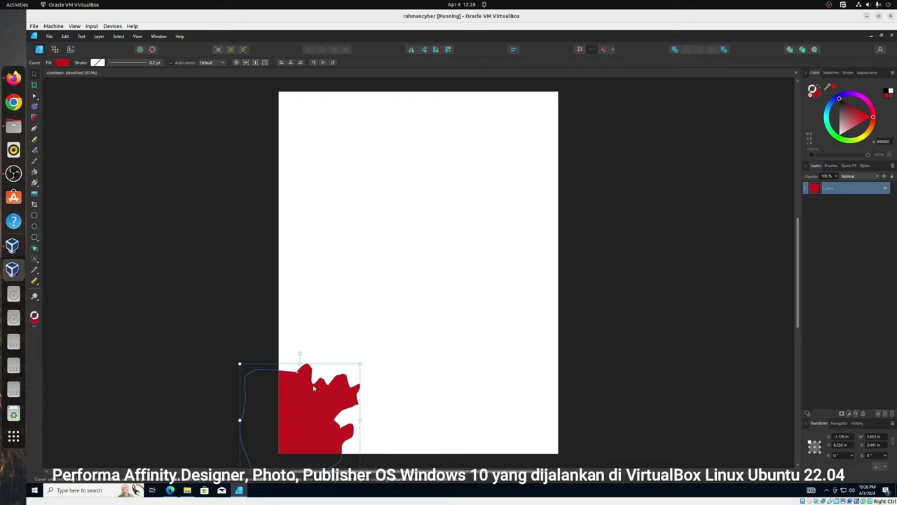
double_click(313, 387)
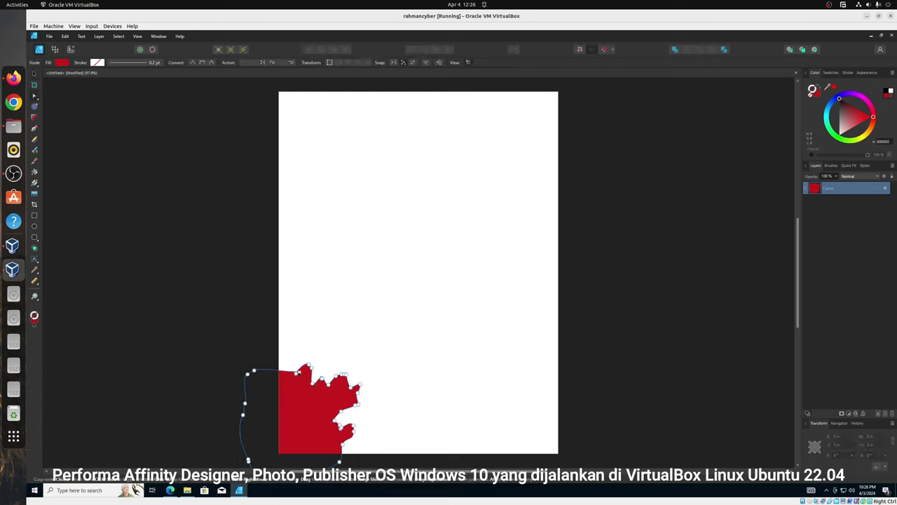
left_click(350, 348)
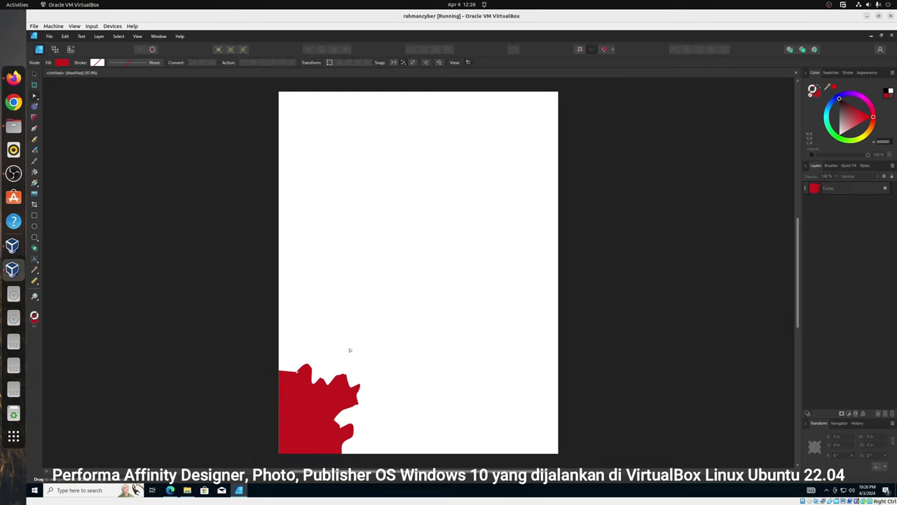
left_click(302, 374)
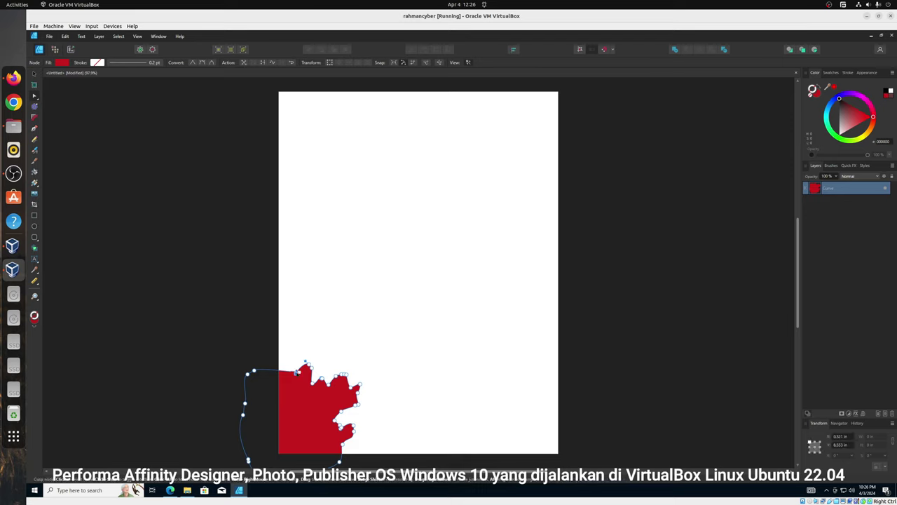
left_click(342, 357)
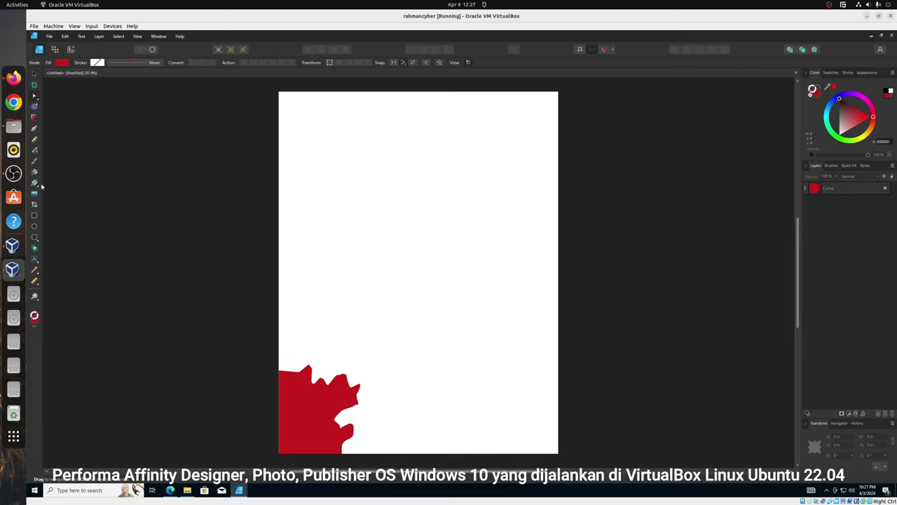
Step: Draw a red rectangle and a circle overlapping its lower right
left_click(34, 215)
left_click_drag(328, 145, 470, 269)
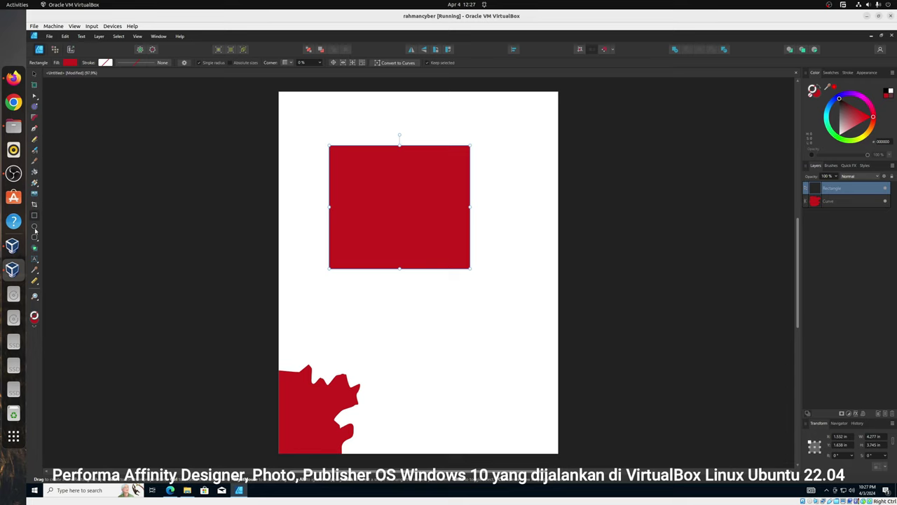
key("e")
left_click_drag(371, 208, 516, 354)
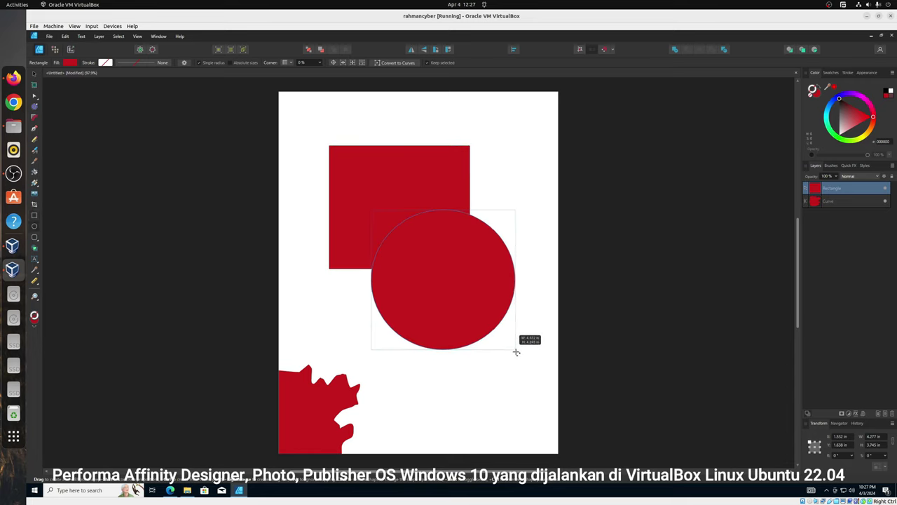
Step: Subtract the circle from the rectangle with Geometry > Subtract
left_click(34, 73)
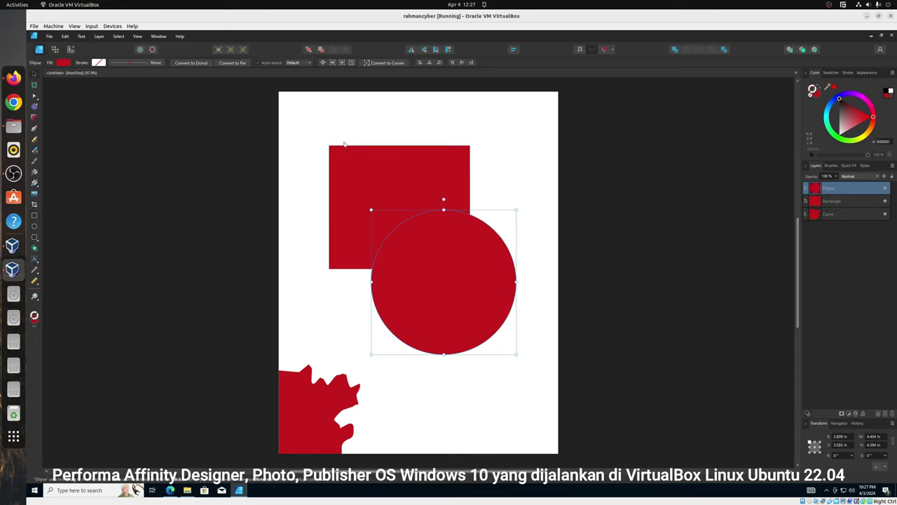
left_click(422, 183, "shift")
right_click(421, 182)
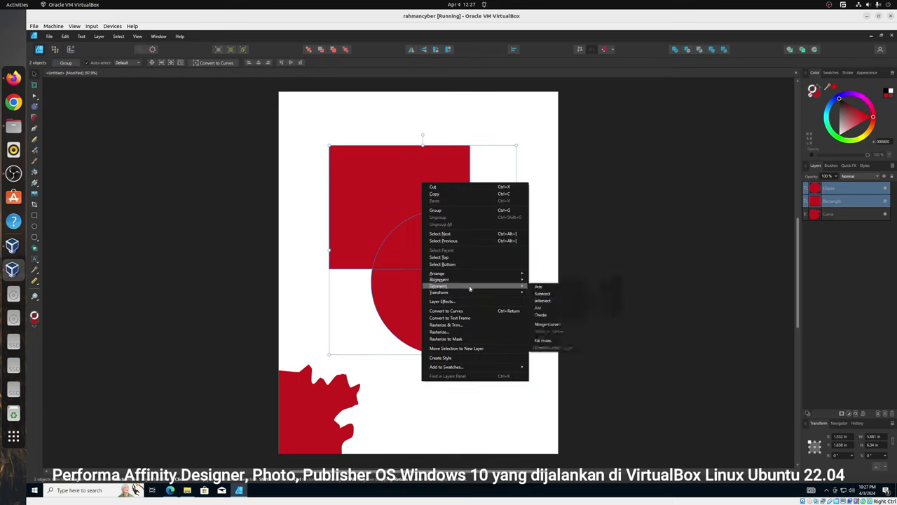
mouse_move(440, 286)
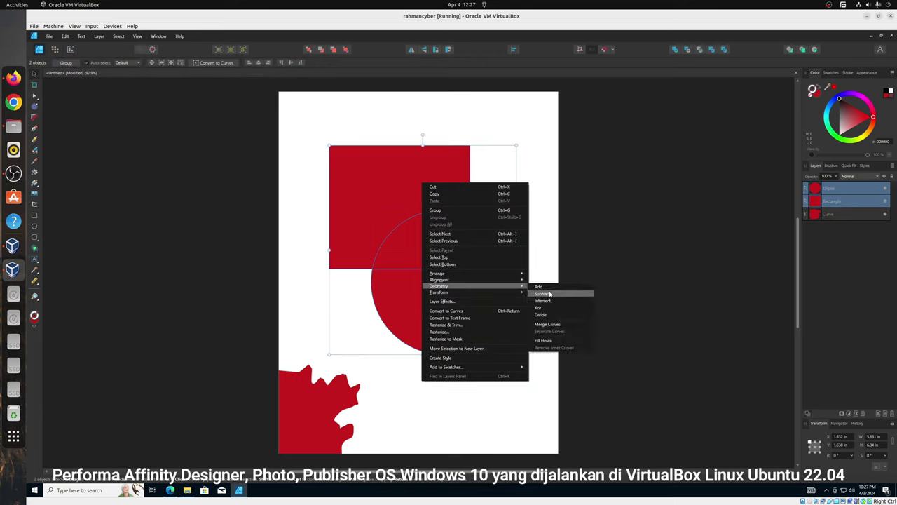
left_click(550, 295)
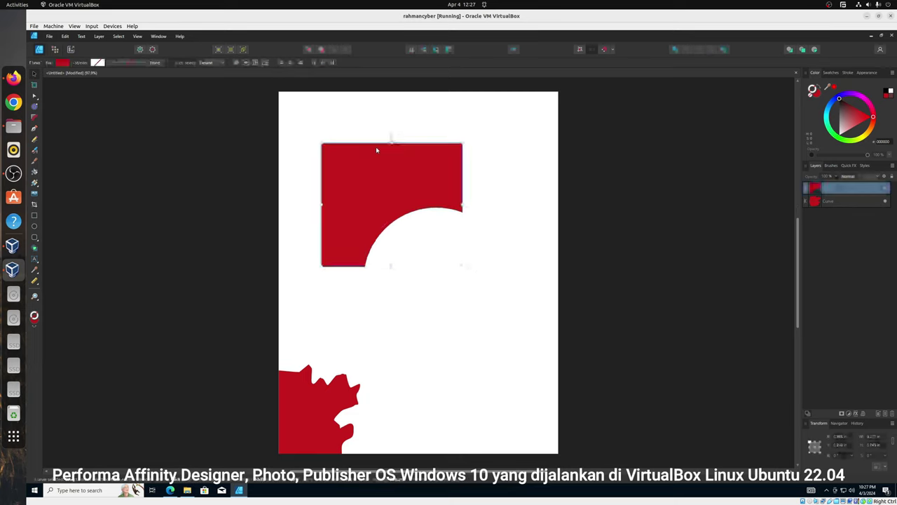
Step: Align the notched shape to the page's top-left corner
key("ctrl+z")
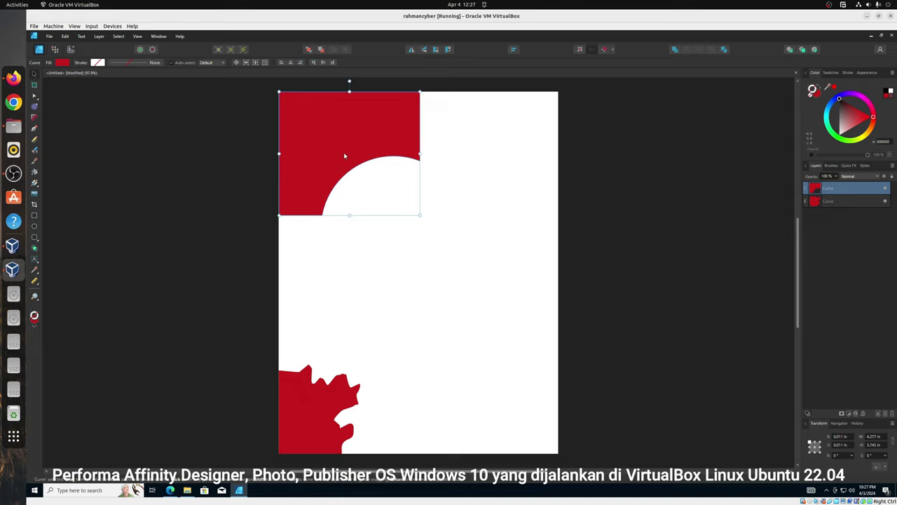
mouse_move(344, 156)
left_mouse_down()
mouse_move(375, 181)
mouse_move(346, 162)
left_mouse_up()
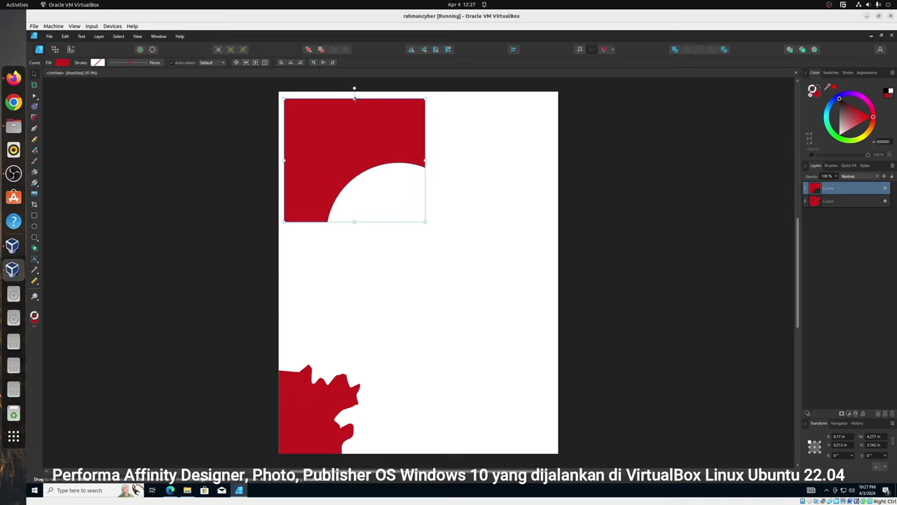
left_click(290, 62)
left_click(323, 62)
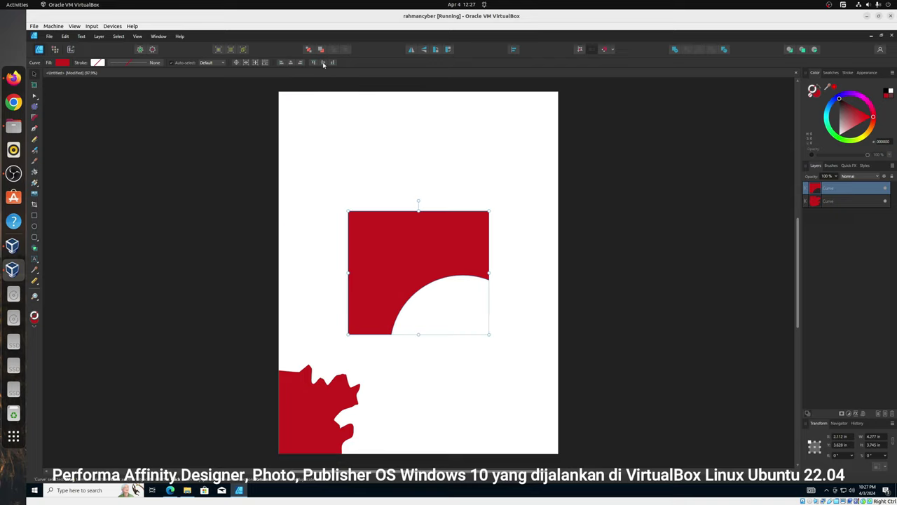
left_click(313, 62)
left_click(281, 62)
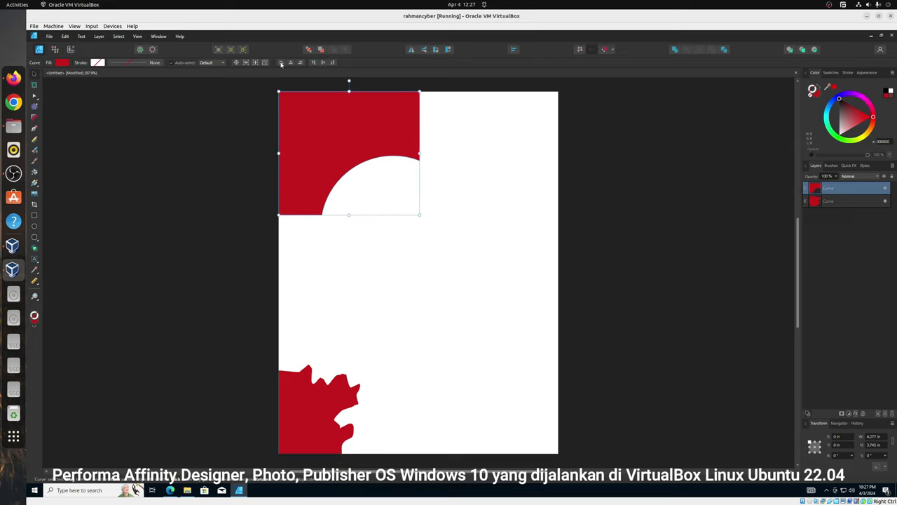
left_click(508, 187)
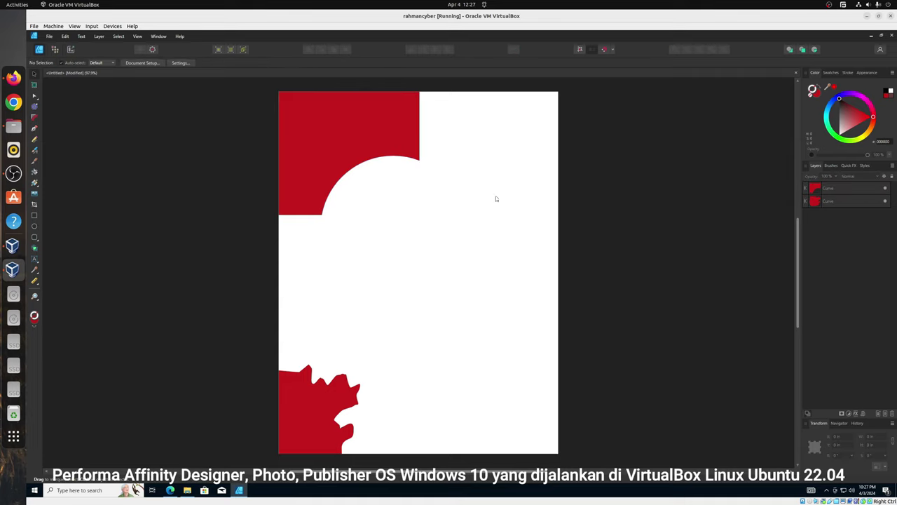
left_click(353, 133)
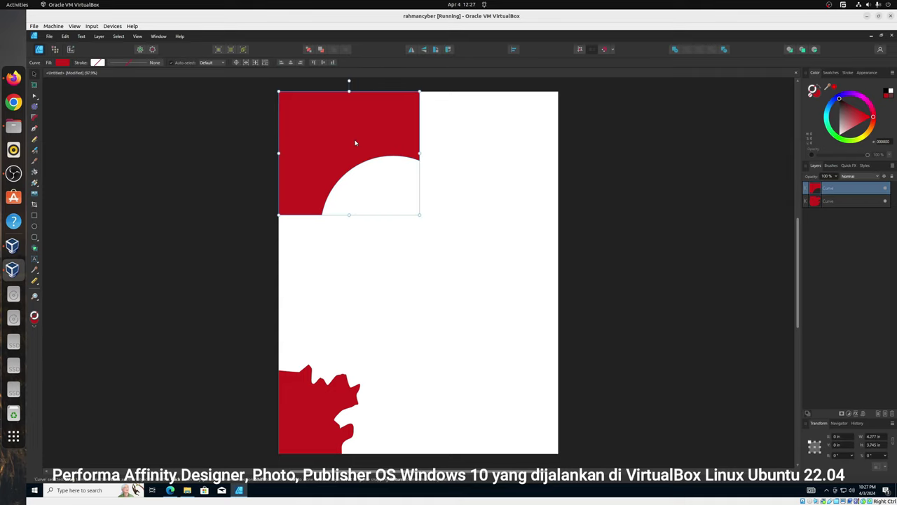
key("Escape")
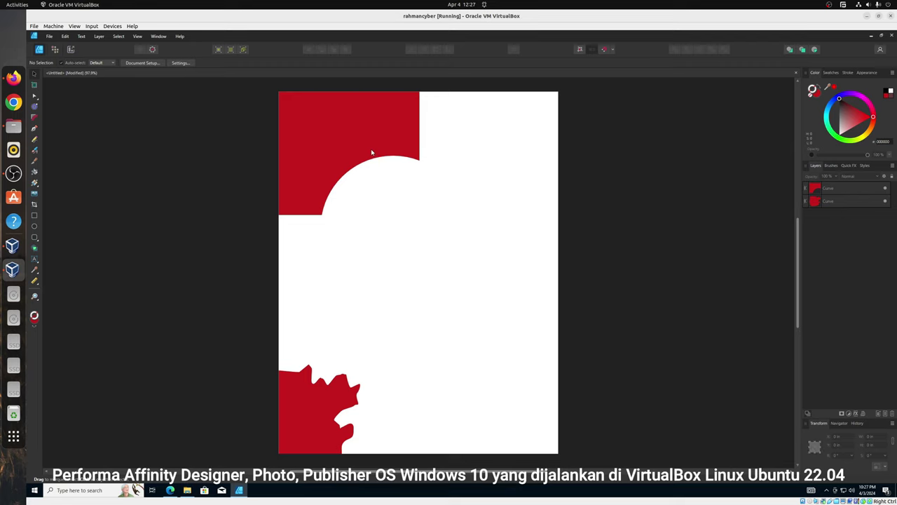
Step: Place a duplicate in the bottom-right corner and flip it vertically
left_click_drag(366, 157, 443, 260)
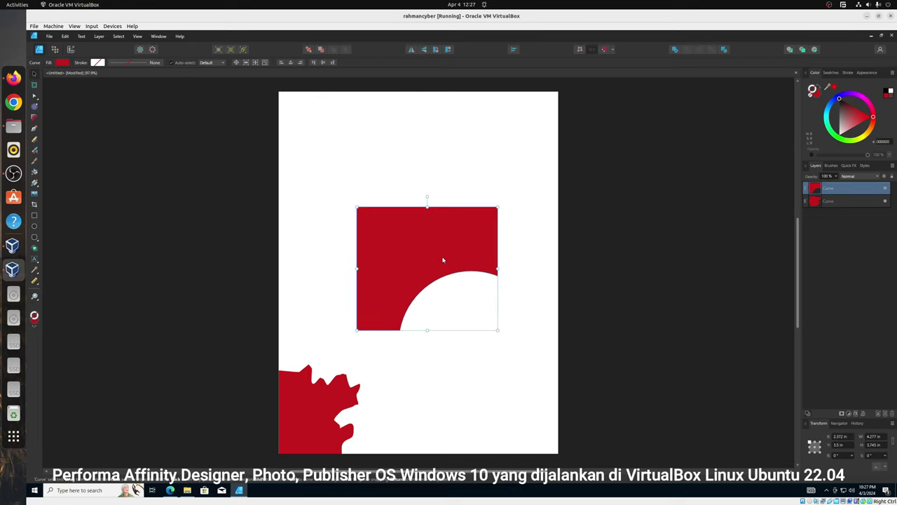
key("ctrl+z")
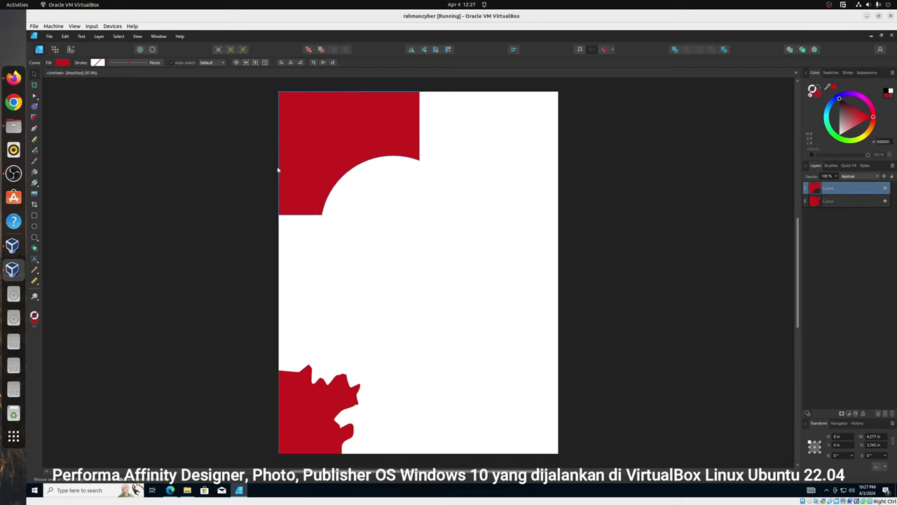
key("ctrl+j")
mouse_move(332, 153)
left_mouse_down()
mouse_move(472, 295)
mouse_move(402, 297)
left_mouse_up()
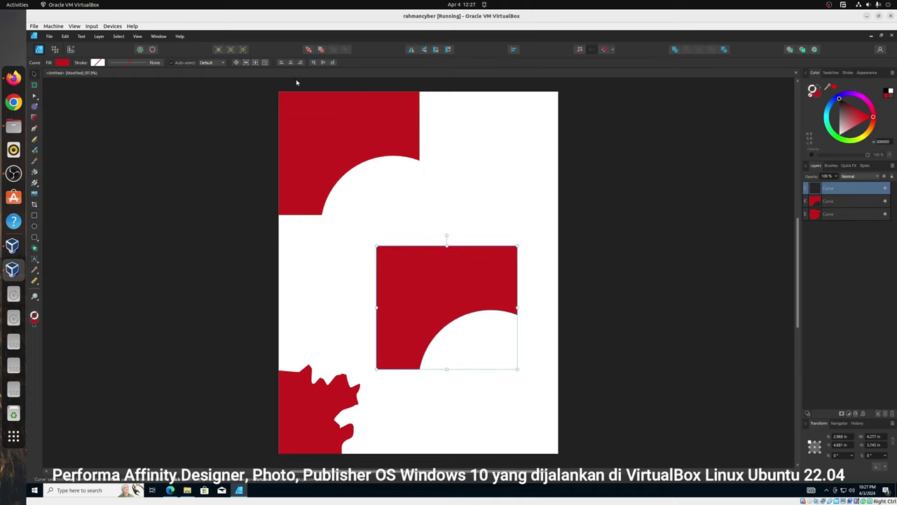
left_click(315, 62)
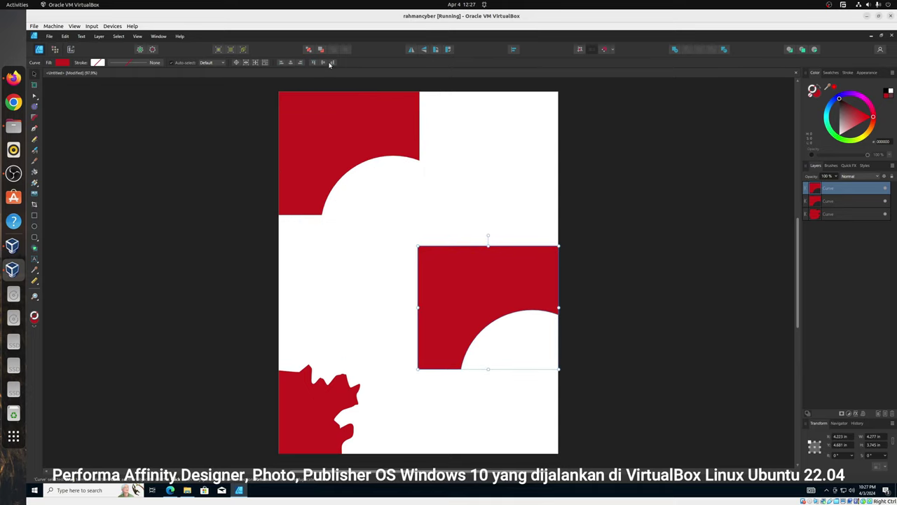
left_click(330, 62)
left_click(424, 51)
left_click(483, 139)
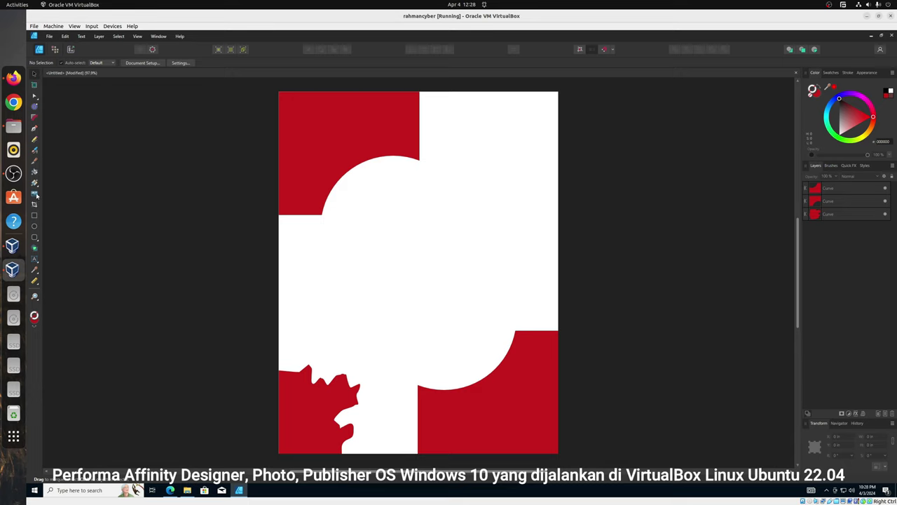
Step: Add 'RAHMANCYBER.NET' as artistic text mid-page, set in Impact at 64 pt
left_click(35, 258)
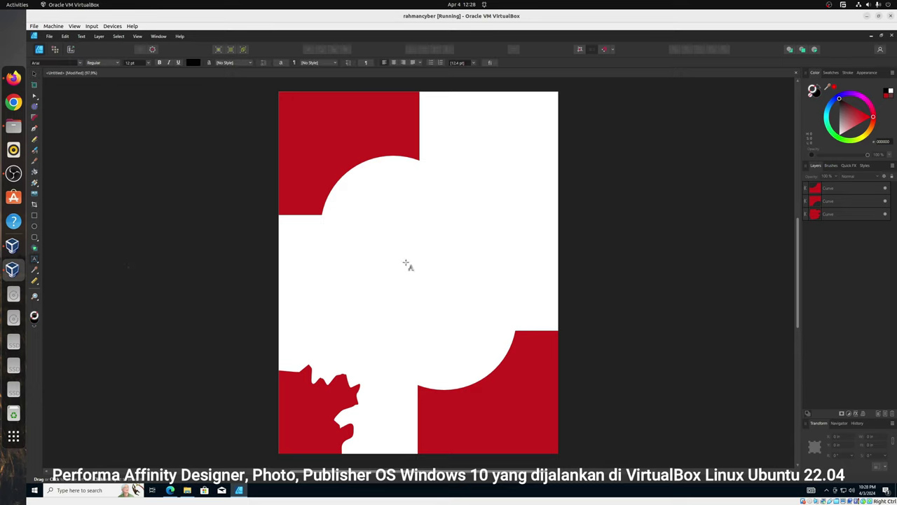
left_click(335, 266)
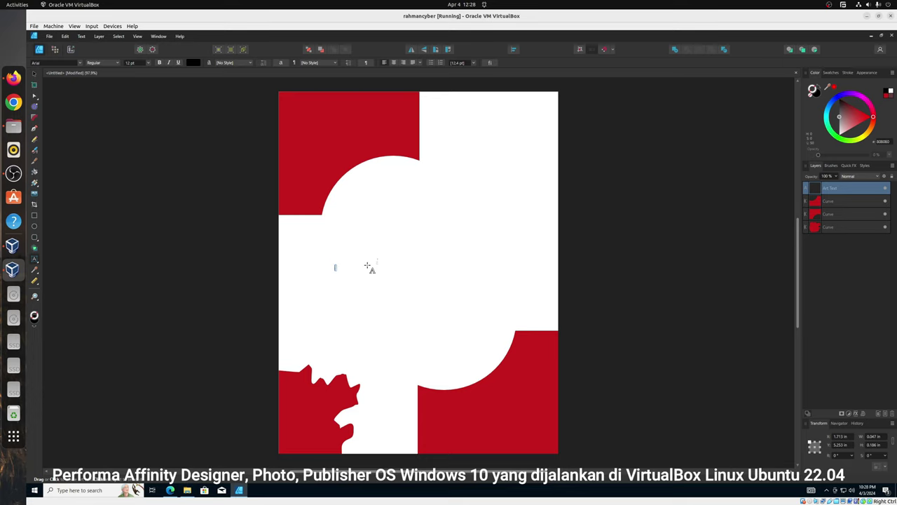
type("RAHMANCYBER.NET")
key("ctrl+a")
left_click(54, 62)
scroll(126, 140, "down", 3)
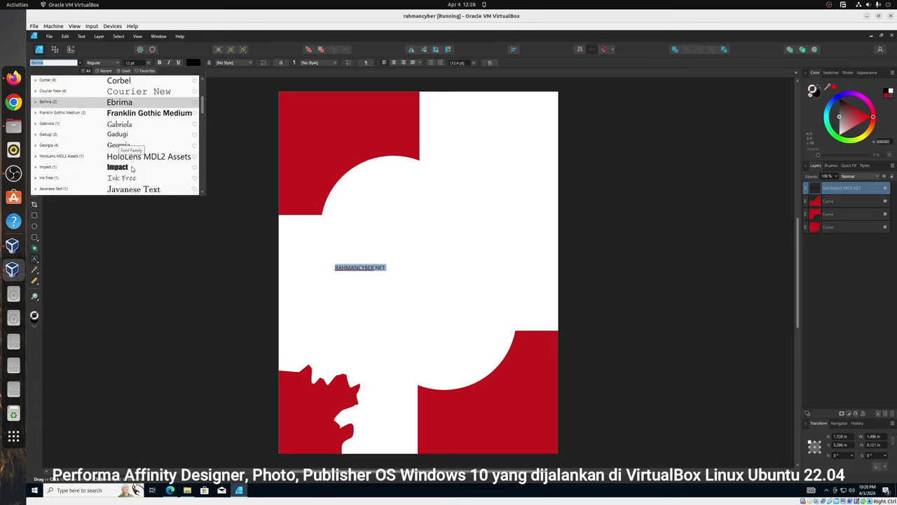
left_click(122, 166)
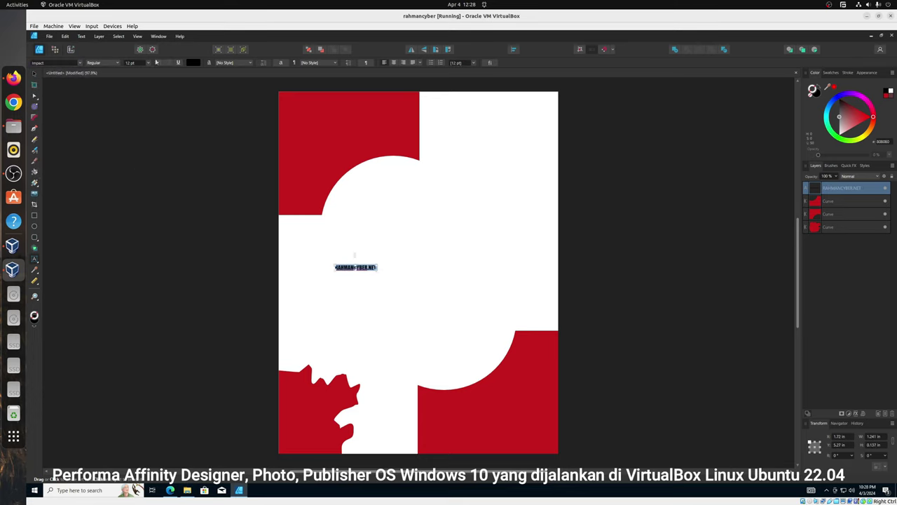
left_click(149, 63)
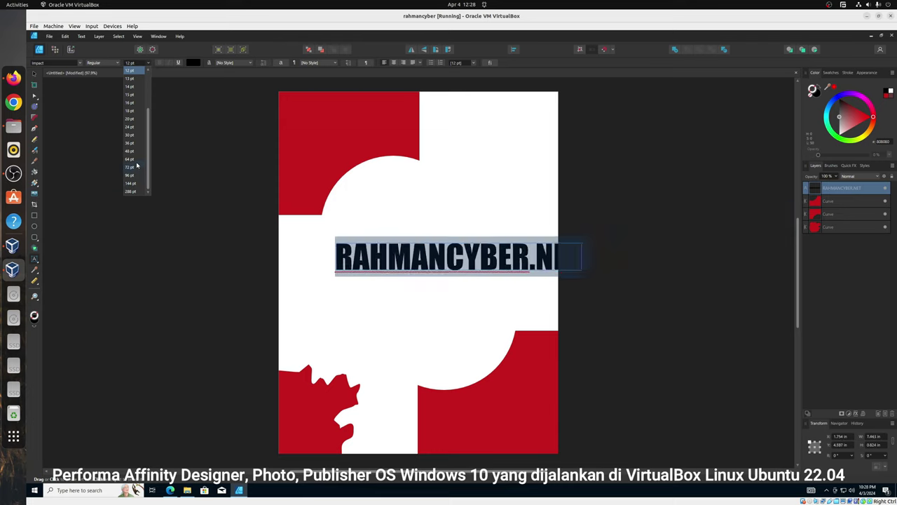
left_click(133, 159)
left_click(35, 74)
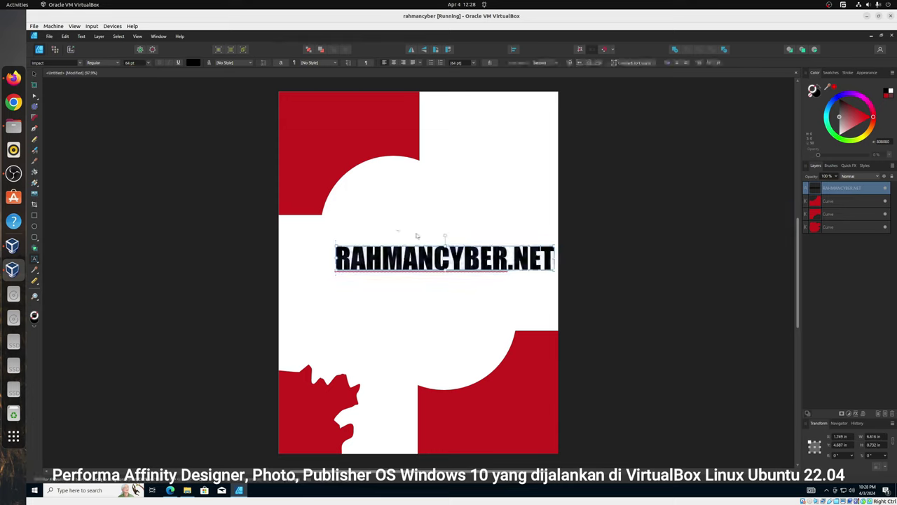
Step: Shift the heading left and set its text colour to red
left_click_drag(432, 259, 406, 267)
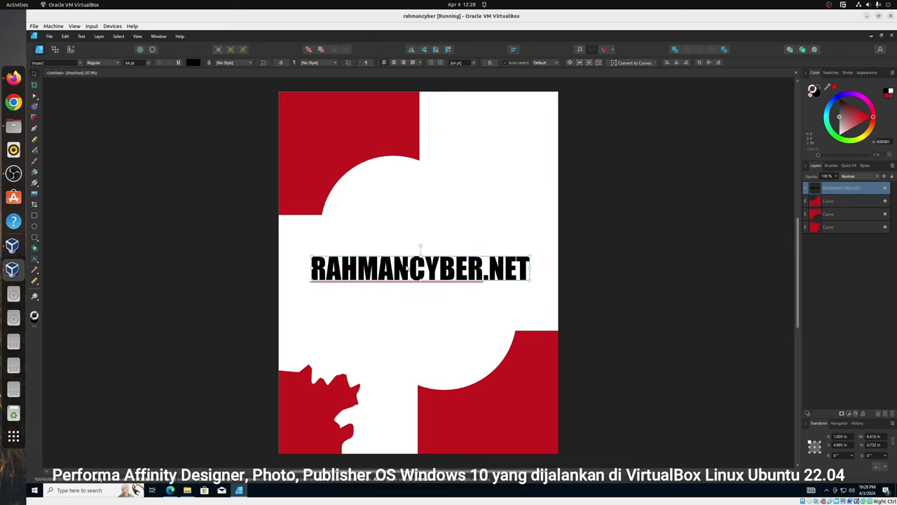
left_click(846, 105)
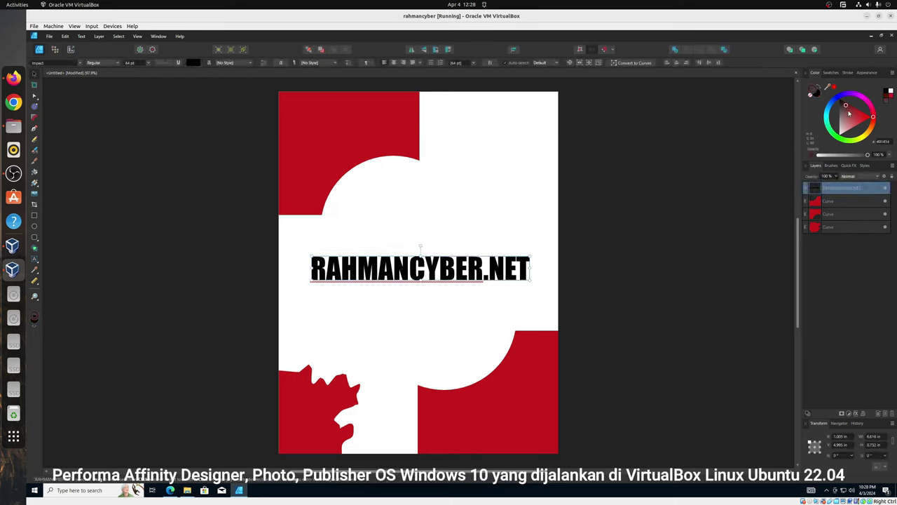
left_click(196, 63)
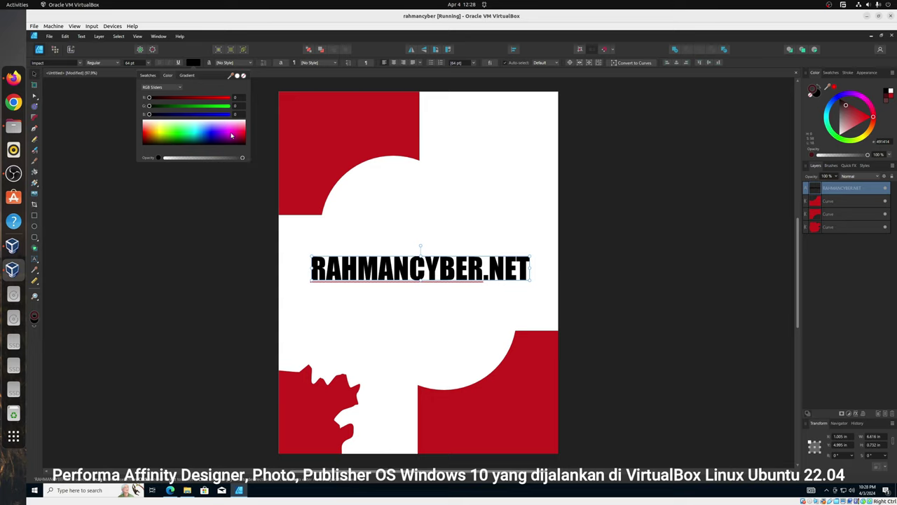
left_click(231, 135)
left_click(239, 141)
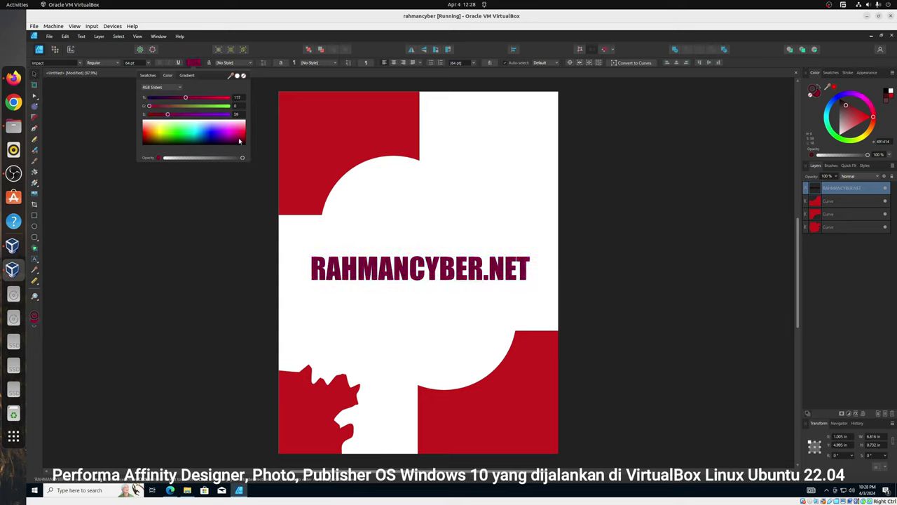
left_click(239, 126)
Step: Give the RAHMANCYBER.NET heading a linear gradient fill from bright red to dark maroon
left_click(328, 116)
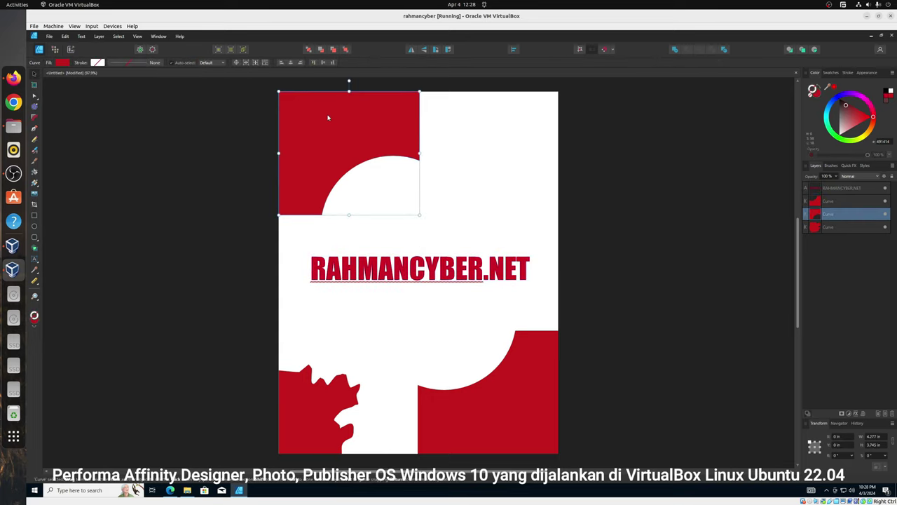
left_click(512, 204)
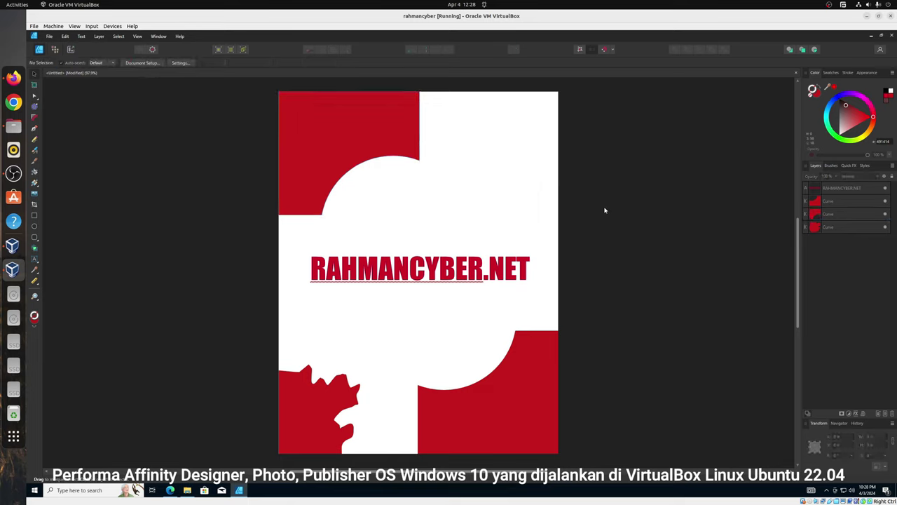
left_click(35, 194)
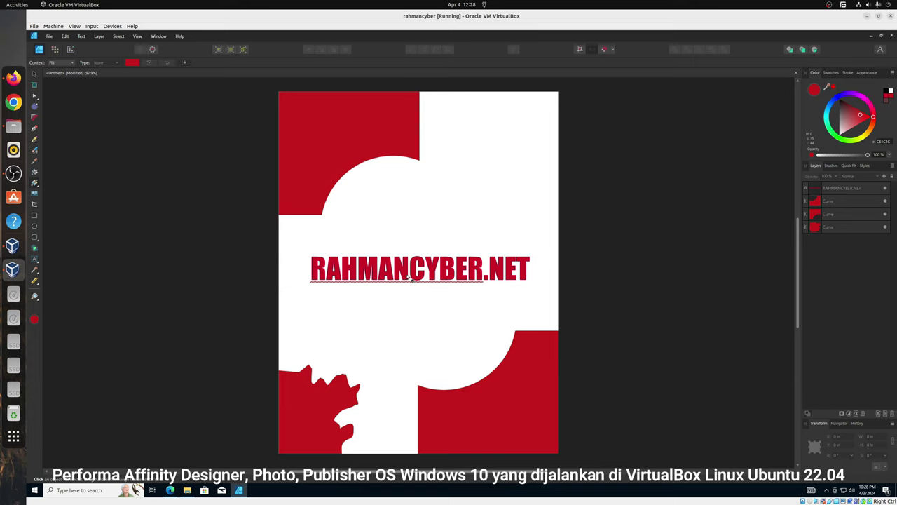
left_click(410, 279)
mouse_move(411, 279)
left_mouse_down()
mouse_move(403, 277)
mouse_move(413, 288)
left_mouse_up()
left_click(440, 316)
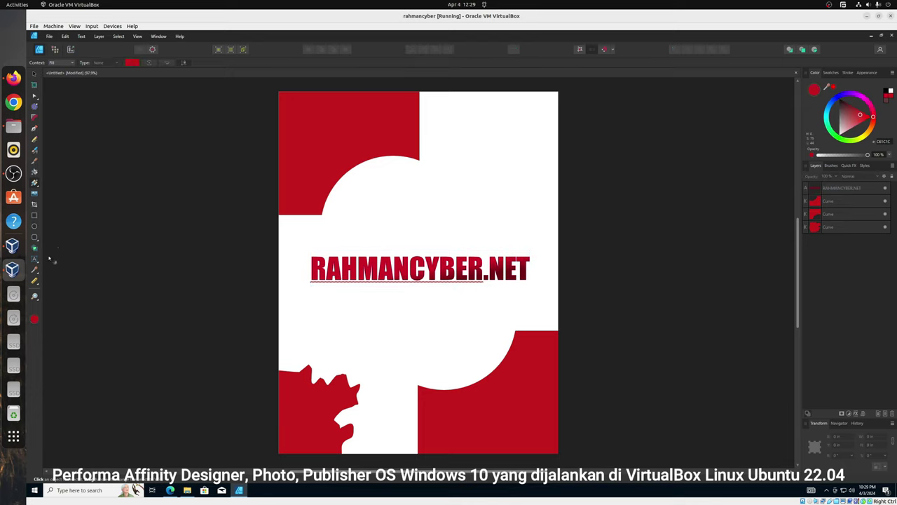
Step: Measure across the top of the heading (6.596 in), then clear the measurement
left_click(34, 281)
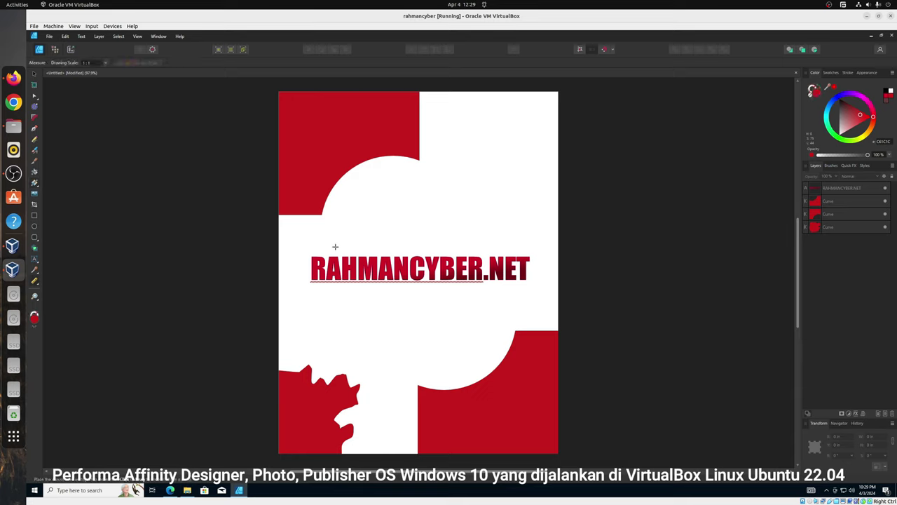
left_click_drag(313, 248, 529, 249)
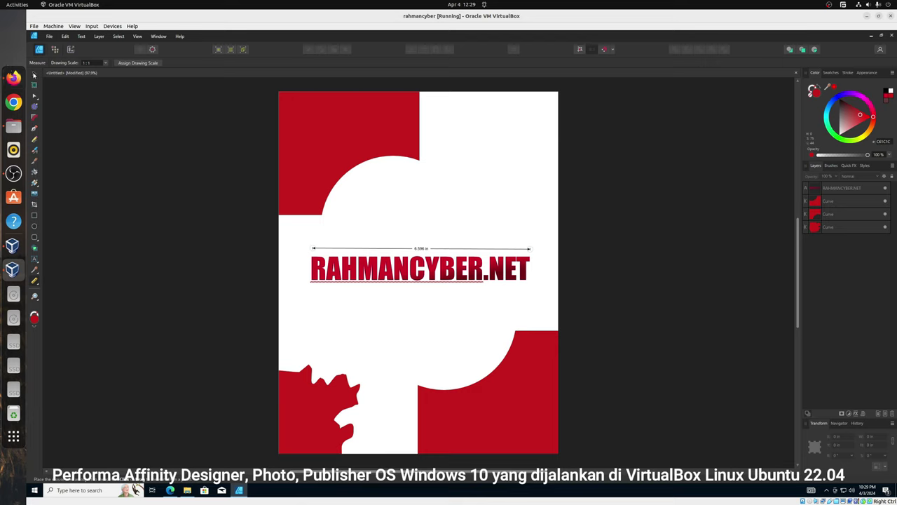
left_click(35, 73)
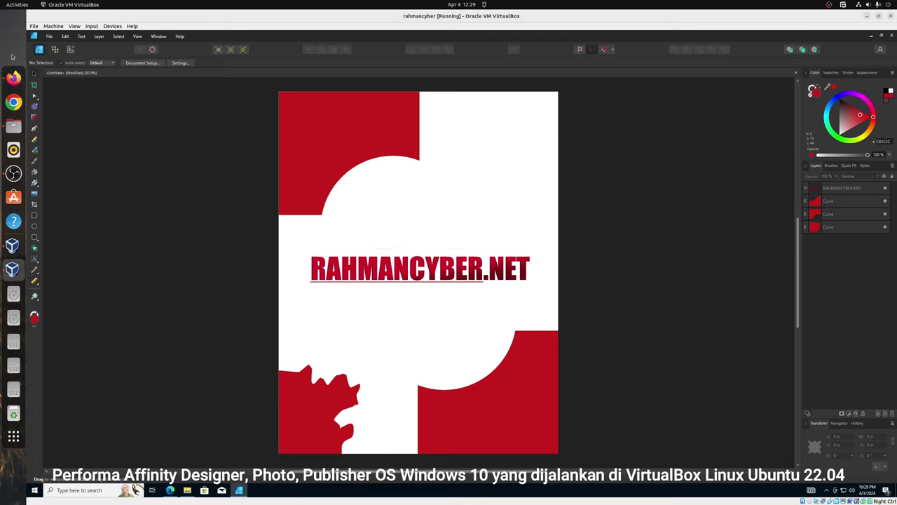
Step: Save the poster in Documents as 'tRIAL AFFINITY DESIGNER VM LINUX'
left_click(34, 26)
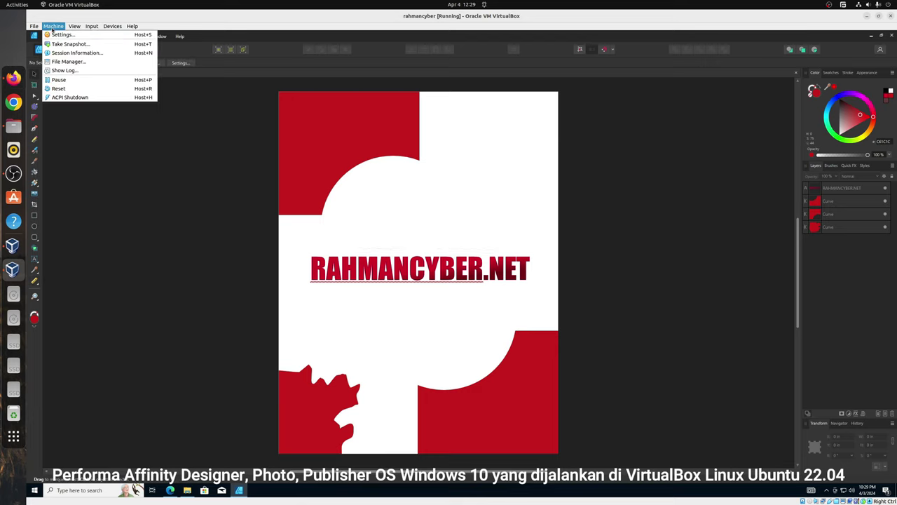
left_click(34, 28)
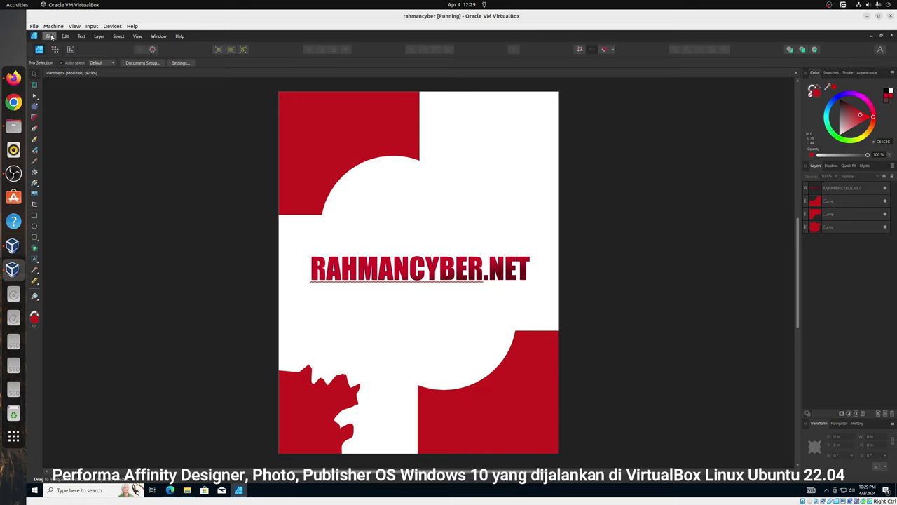
left_click(49, 35)
left_click(80, 115)
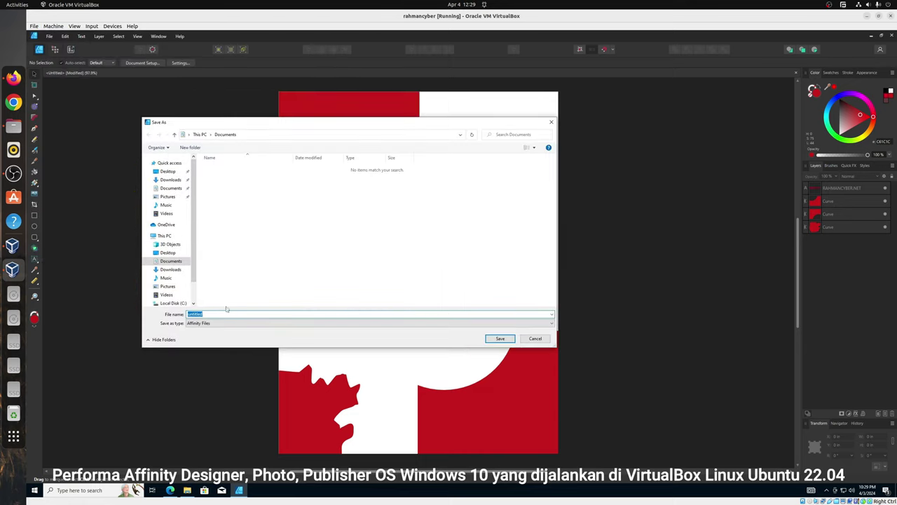
type("tRIAL Af")
type("VM LINUX")
key("Return")
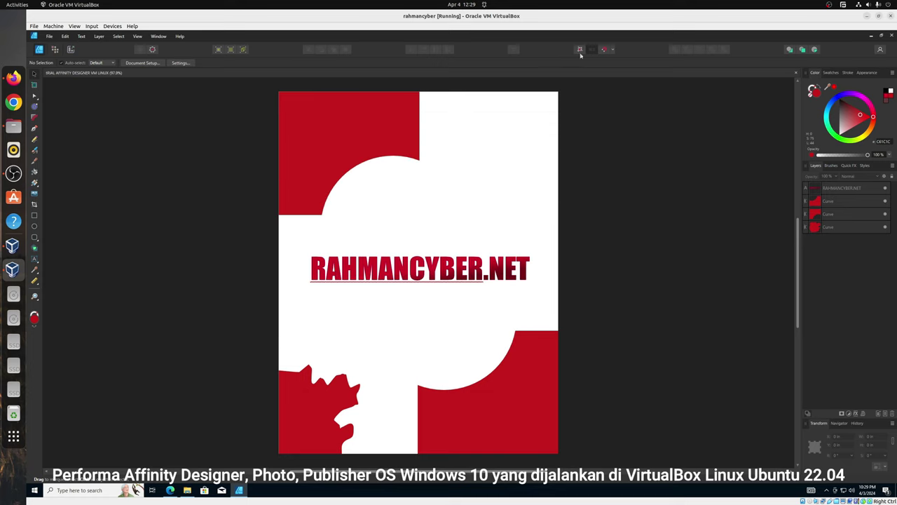
left_click(33, 26)
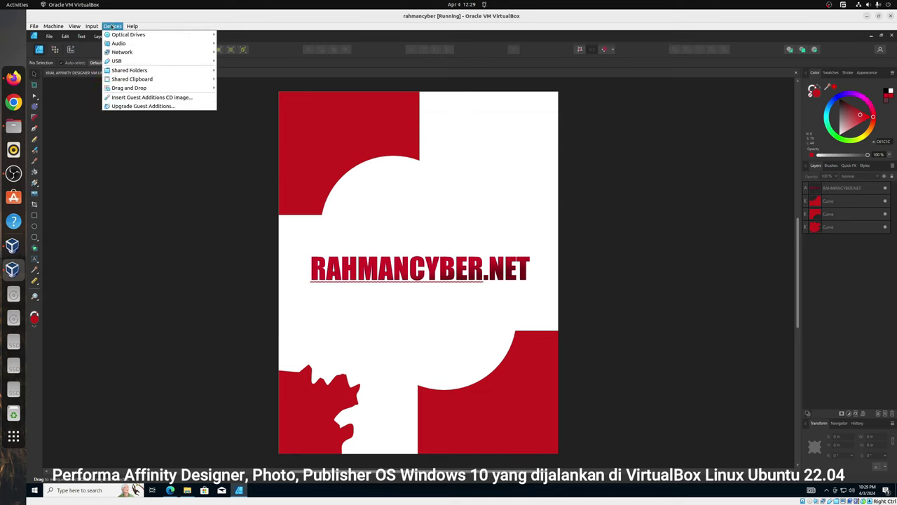
mouse_move(74, 25)
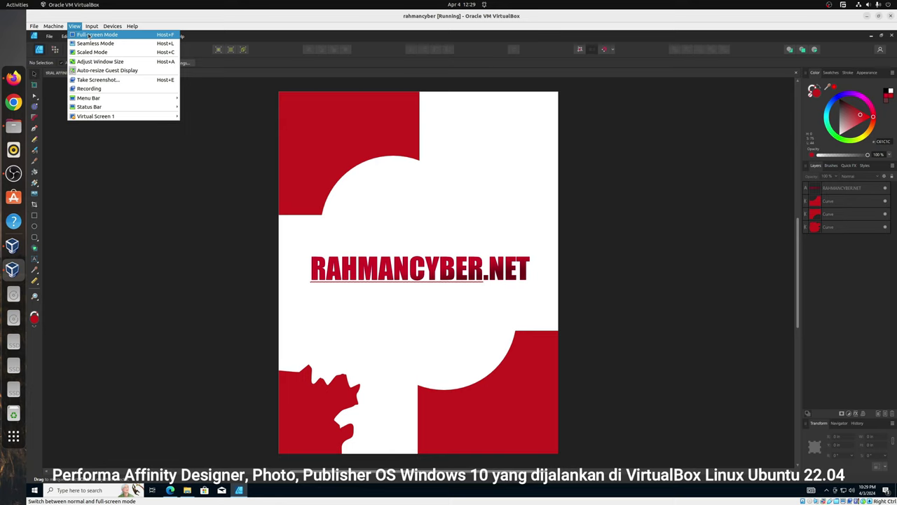
Step: Switch the VM to full-screen mode and zoom in on the poster
left_click(87, 35)
left_click(476, 299)
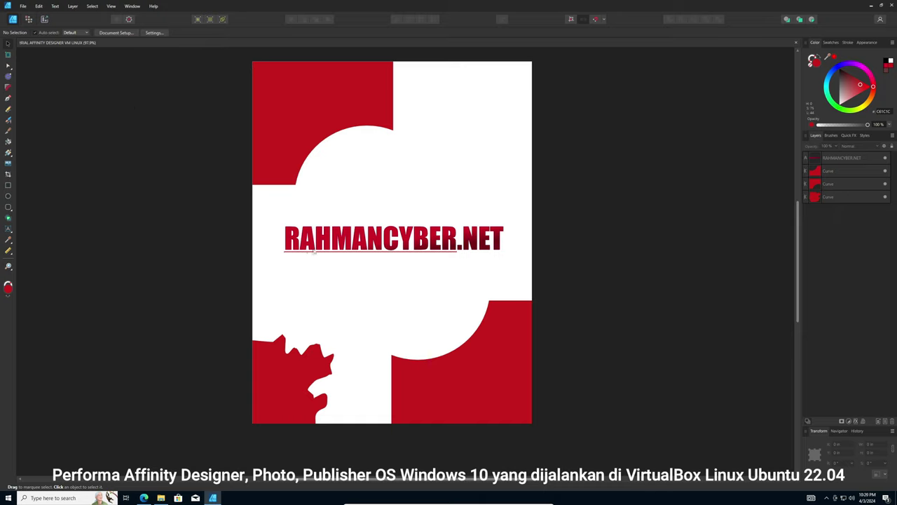
scroll(425, 269, "up", 2)
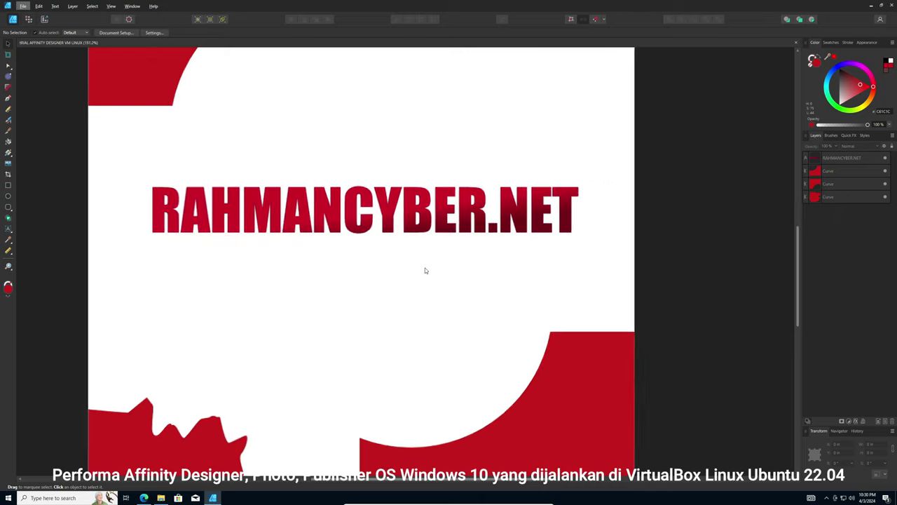
scroll(425, 269, "down", 1)
scroll(424, 267, "up", 2)
scroll(423, 265, "up", 2)
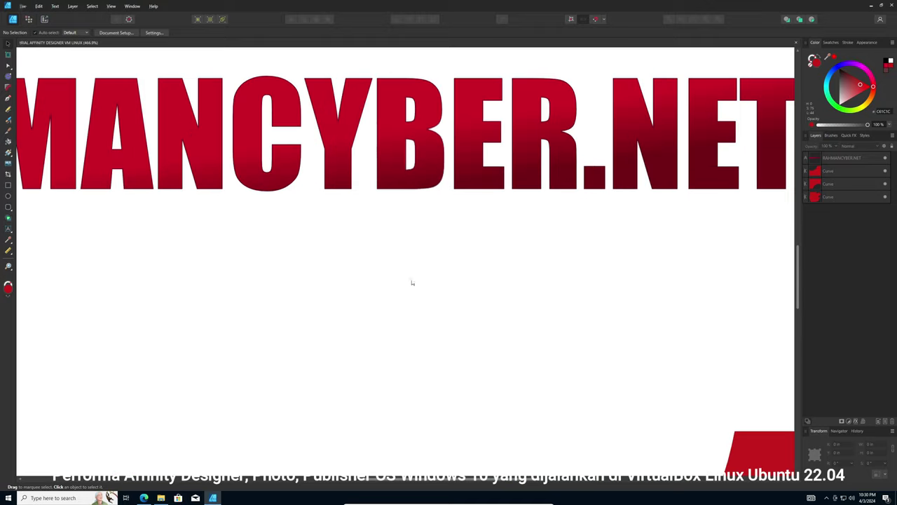
scroll(531, 352, "down", 1)
scroll(361, 264, "up", 1)
scroll(361, 264, "up", 1)
scroll(340, 196, "down", 1)
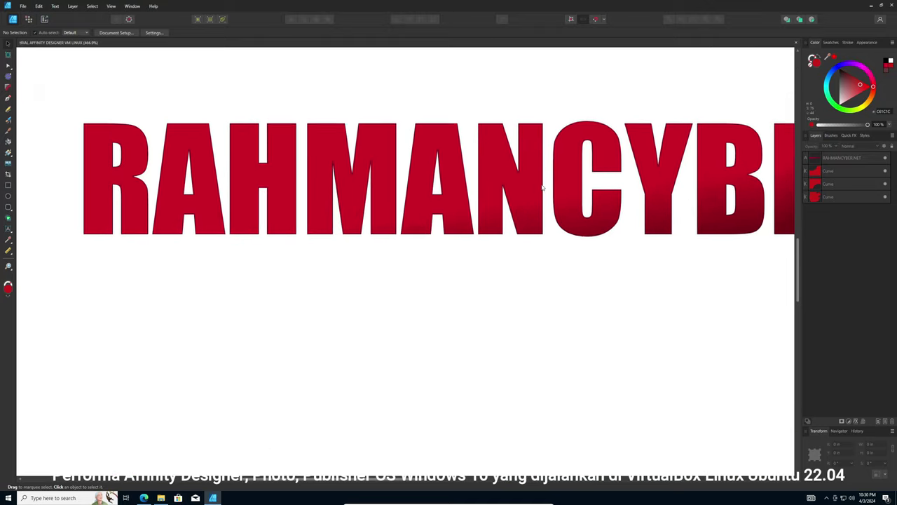
scroll(274, 192, "up", 1)
Step: Replace the title's red gradient with a solid dark slate-grey fill
left_click(360, 202)
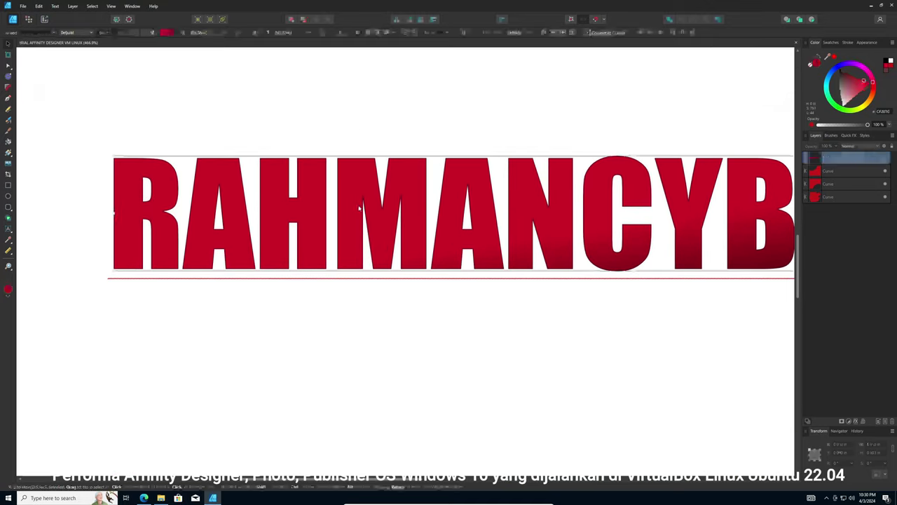
left_click(810, 65)
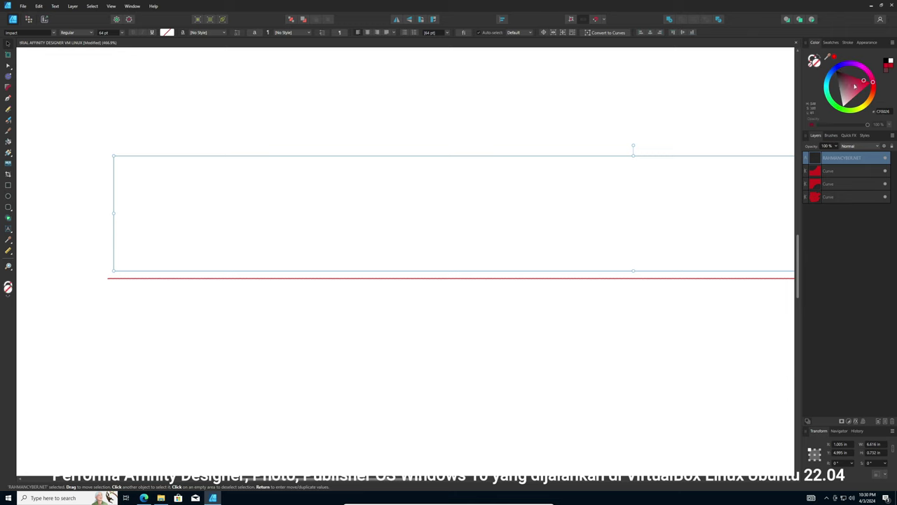
left_click(851, 83)
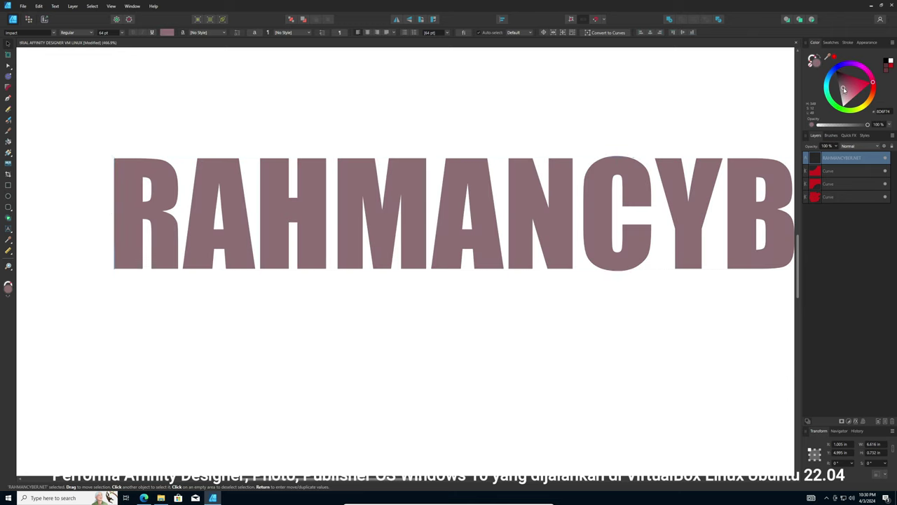
left_click_drag(843, 82, 849, 93)
left_click(652, 107)
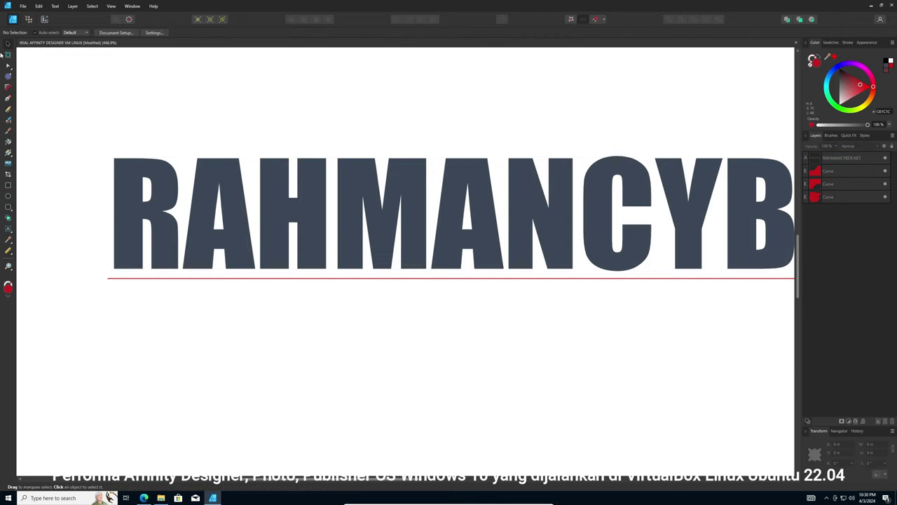
scroll(322, 268, "down", 3)
scroll(322, 268, "down", 2)
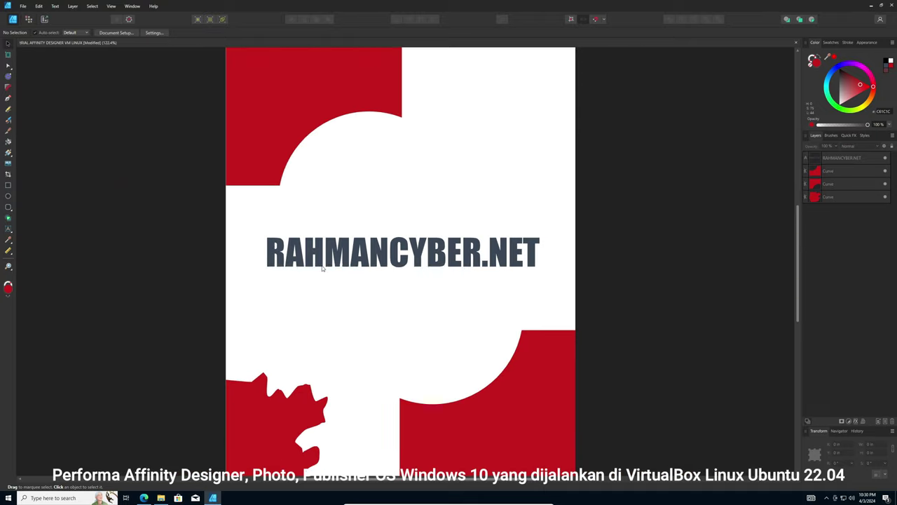
scroll(323, 268, "up", 2)
scroll(322, 269, "down", 1)
scroll(323, 269, "up", 2)
scroll(322, 269, "up", 2)
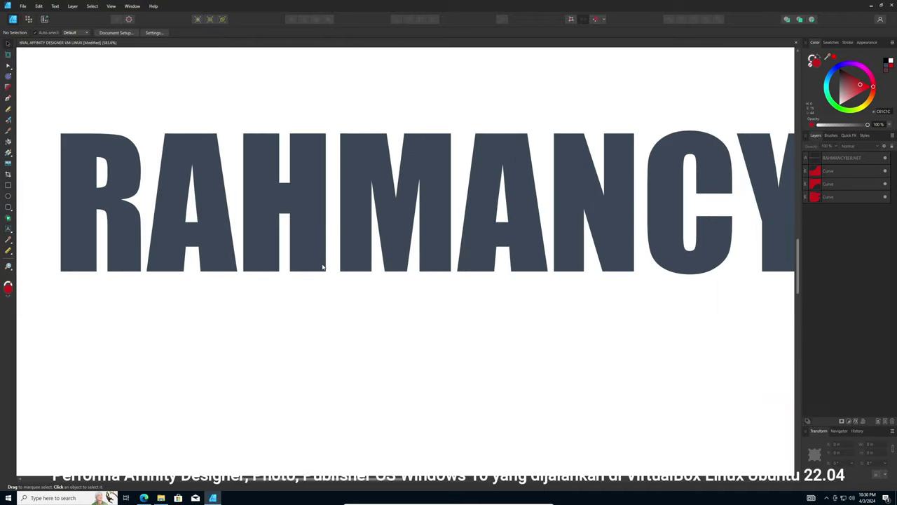
scroll(322, 268, "down", 1)
scroll(322, 266, "down", 1)
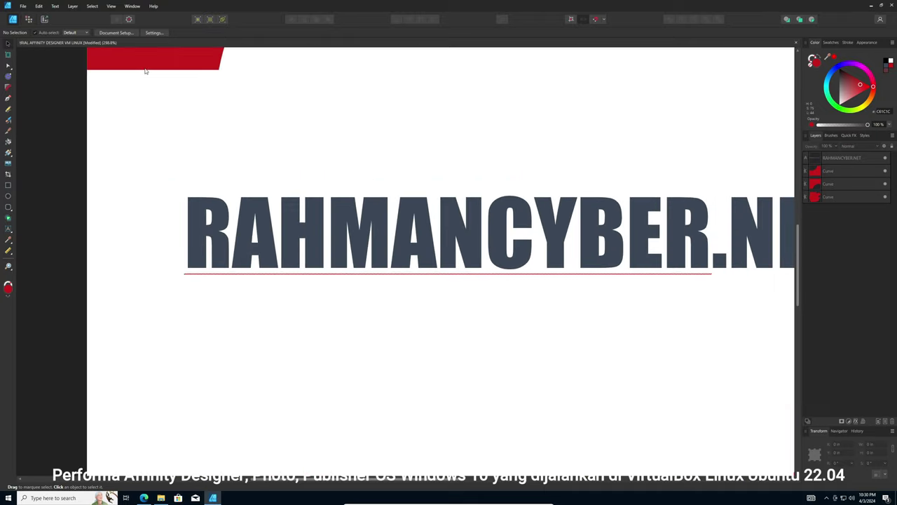
Step: Close the modified poster and answer the Close Document save prompt
left_click(890, 6)
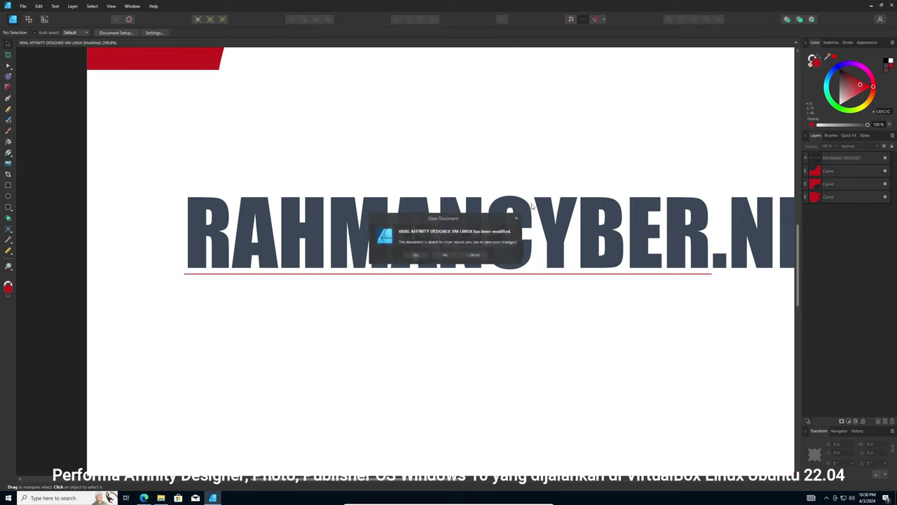
left_click(415, 255)
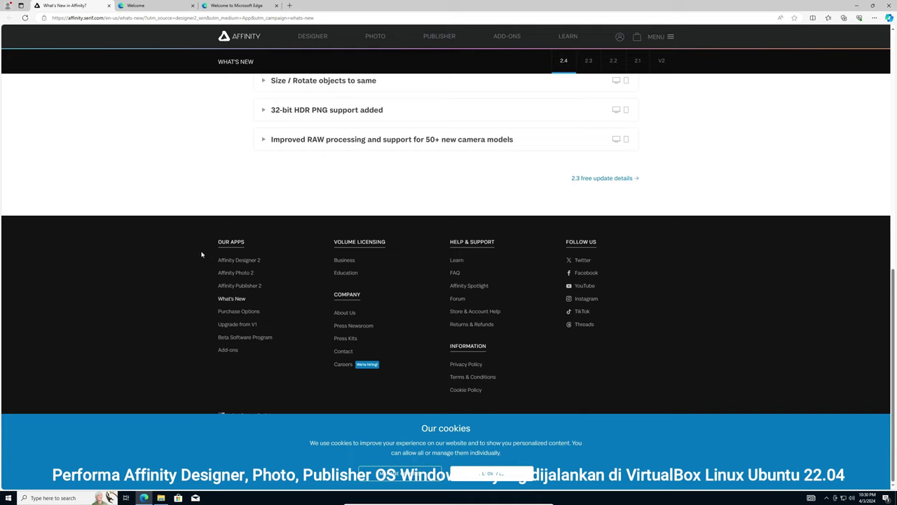
Step: Run the affinity-photo-2.4.1 installer and leave the VM's full-screen mode
left_click(160, 497)
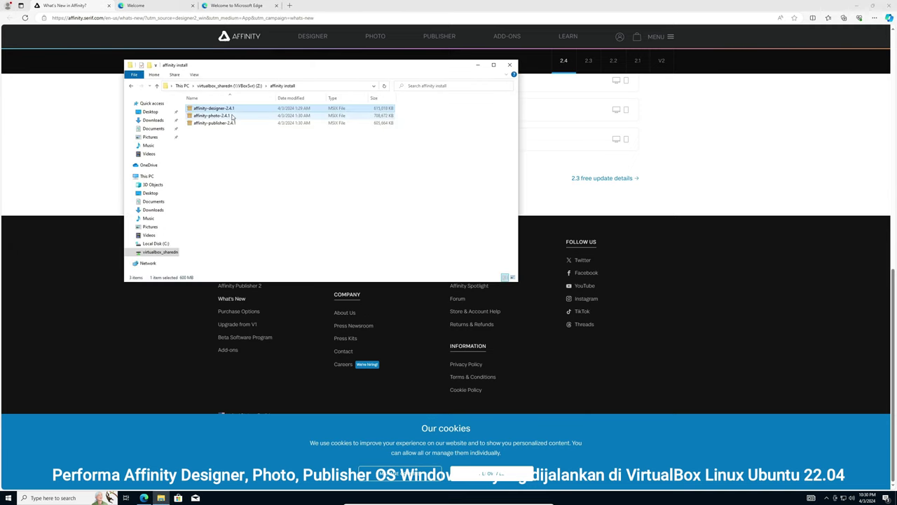
left_click(214, 115)
double_click(232, 116)
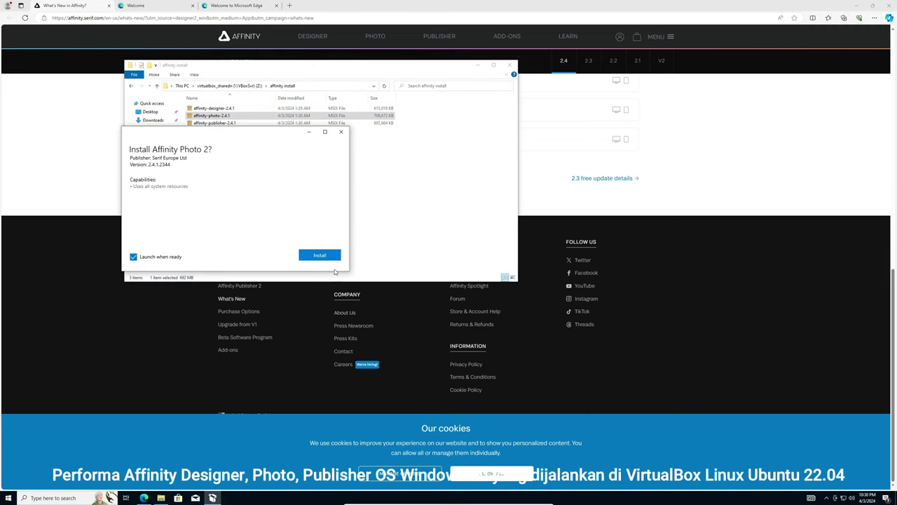
left_click(329, 257)
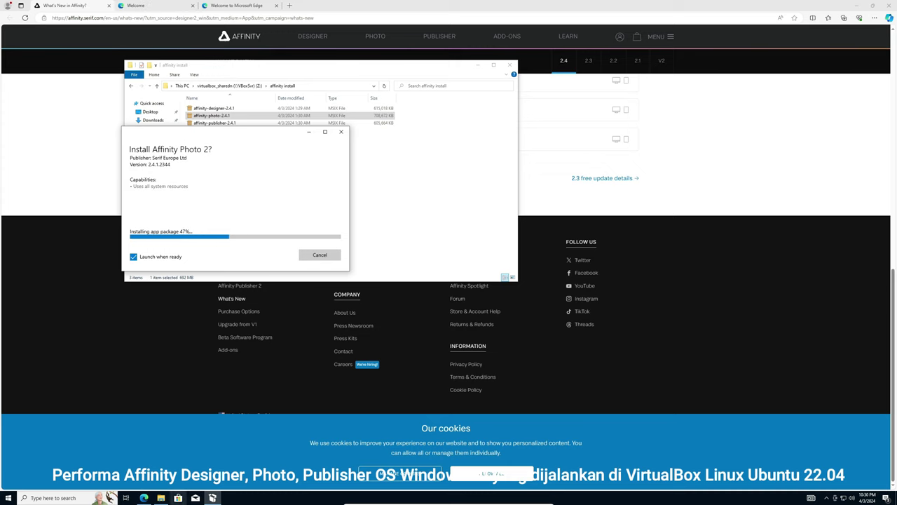
key("super+f")
left_click(454, 41)
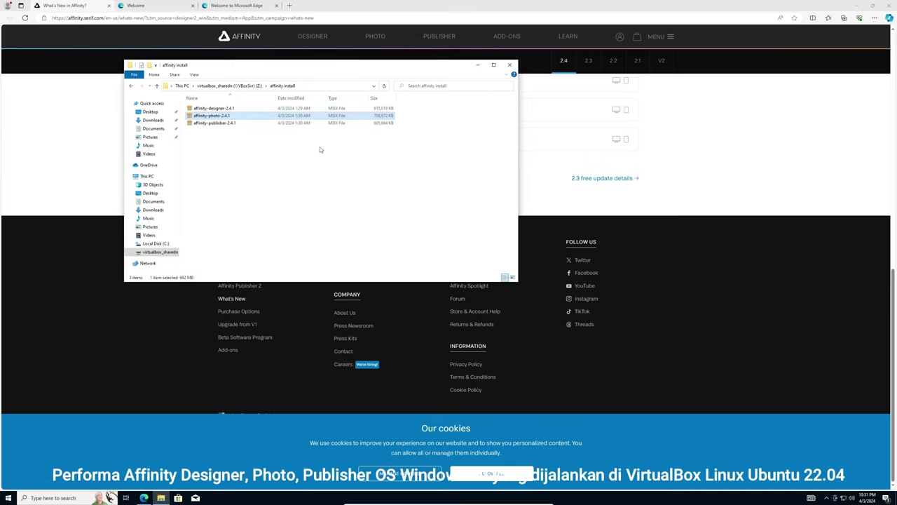
key("super")
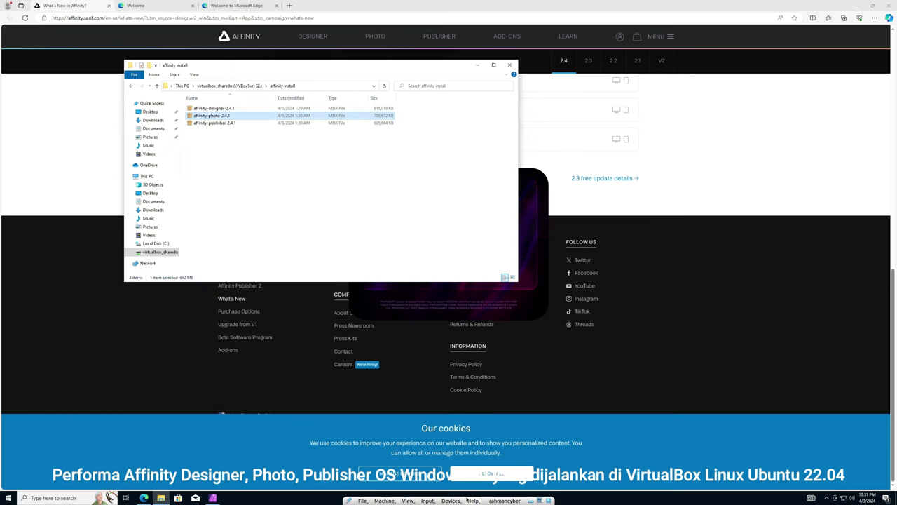
key("Control_R+f")
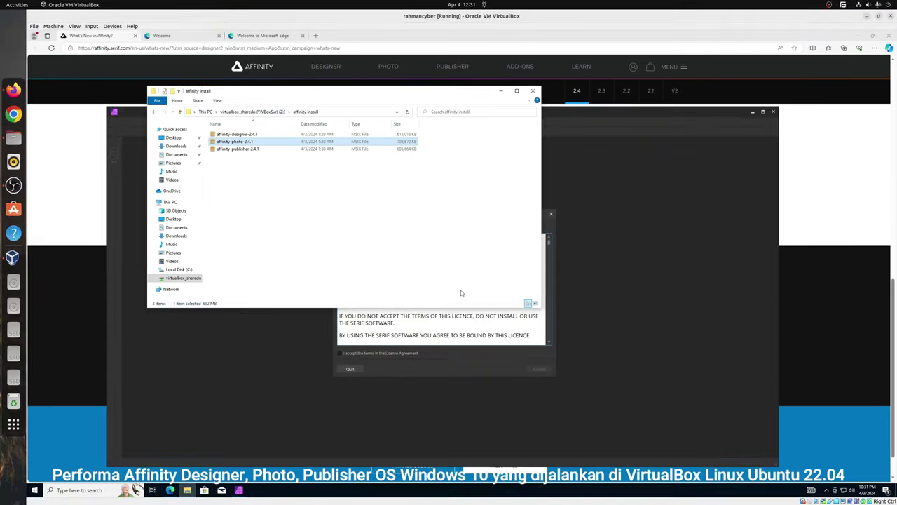
Step: Accept the Affinity licence agreement and maximise the Affinity Photo 2 window
left_click(618, 169)
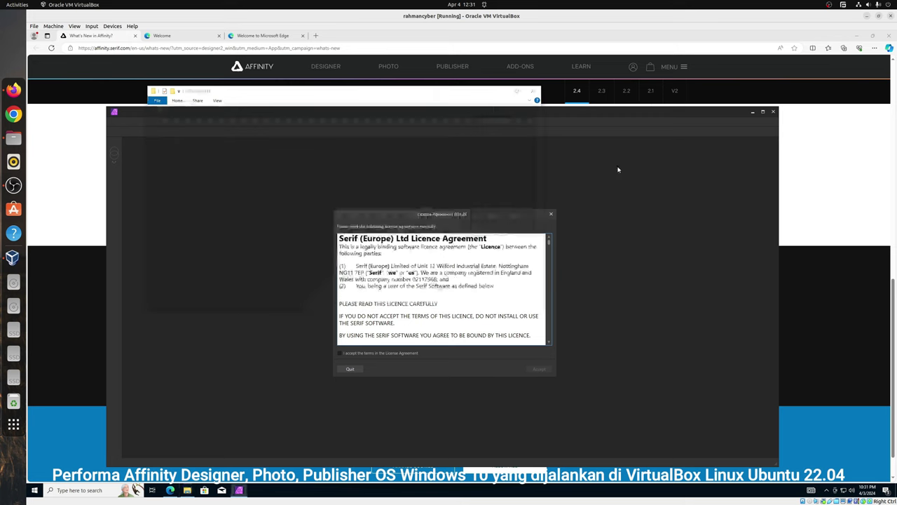
left_click(357, 354)
left_click(538, 368)
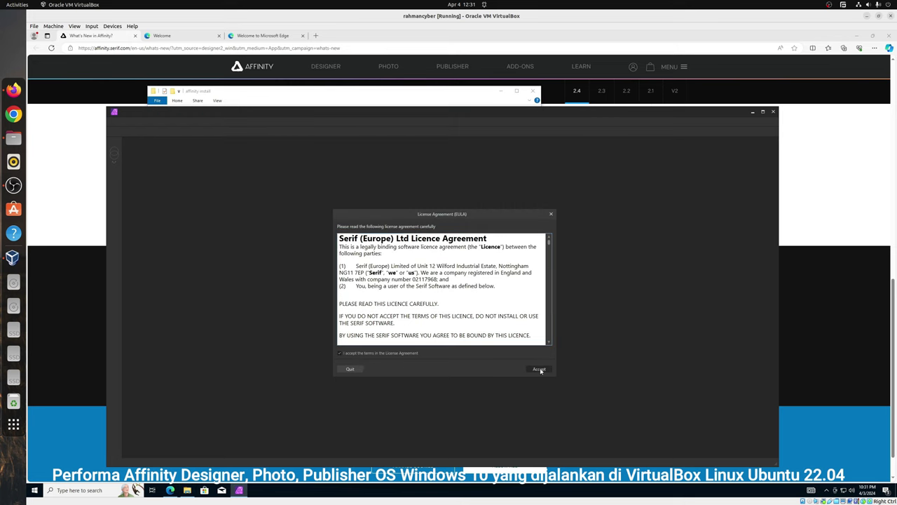
left_click(763, 112)
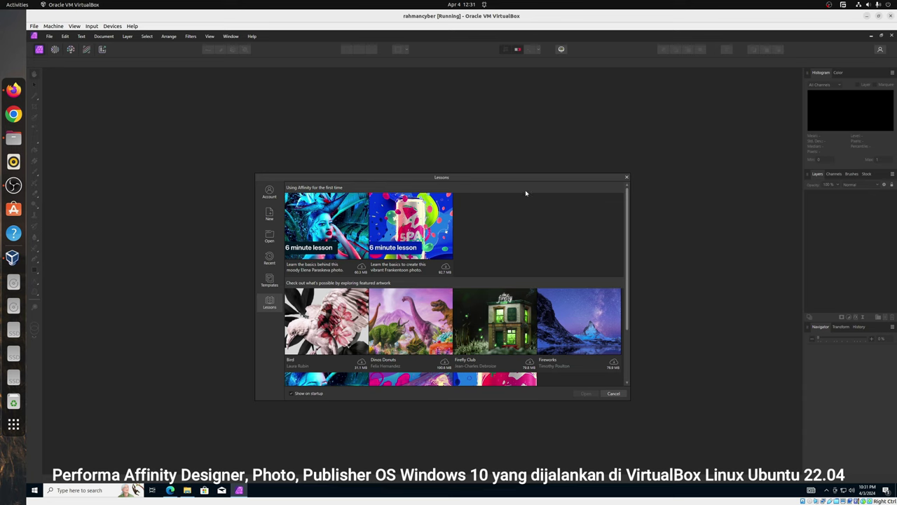
Step: Browse the Lessons panel and download the SPA Frankentoon 6-minute lesson
scroll(421, 262, "down", 1)
scroll(372, 273, "down", 1)
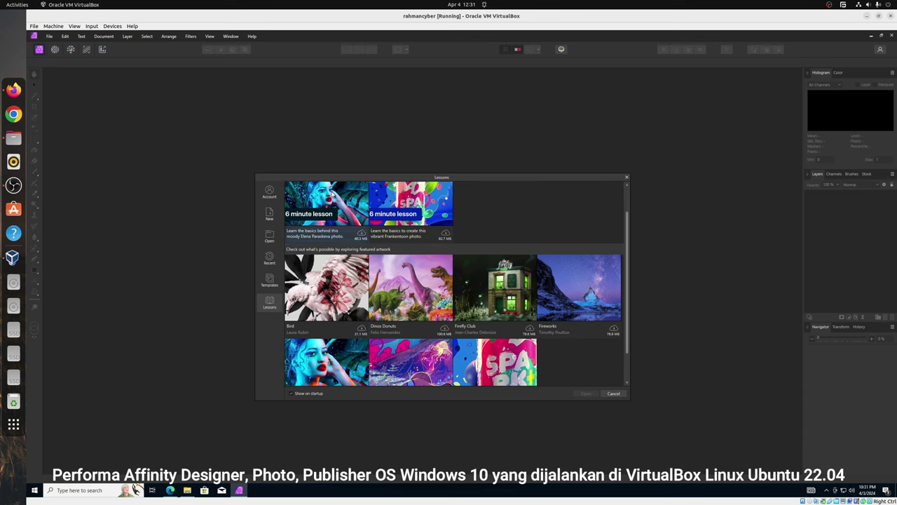
scroll(349, 230, "up", 1)
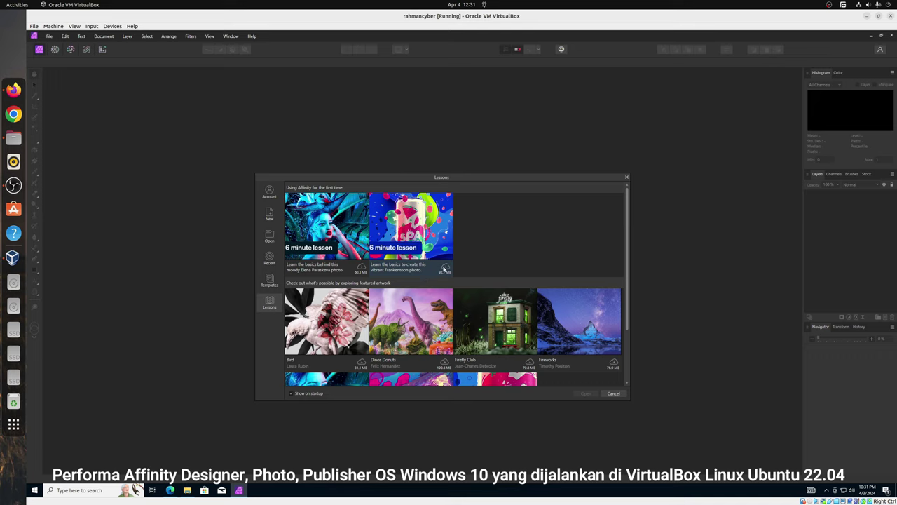
left_click(445, 268)
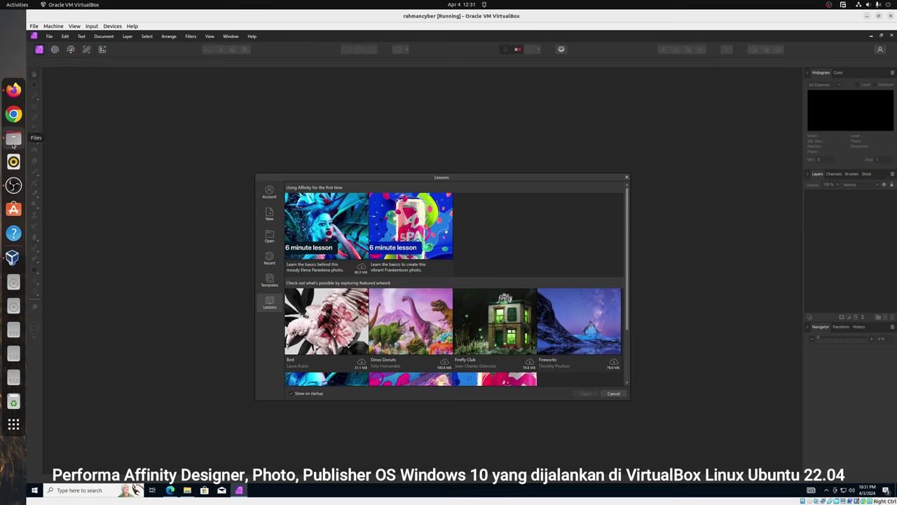
left_click(876, 4)
left_click(806, 103)
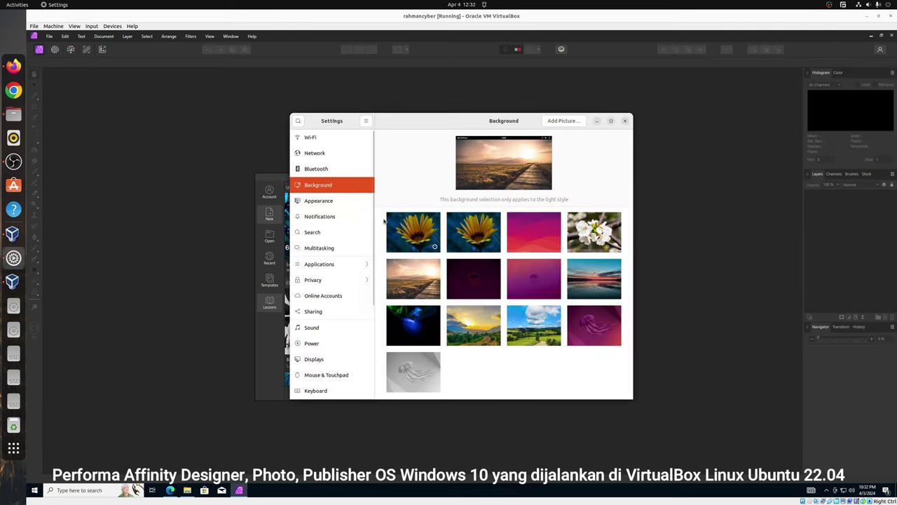
scroll(321, 391, "down", 3)
scroll(321, 391, "down", 2)
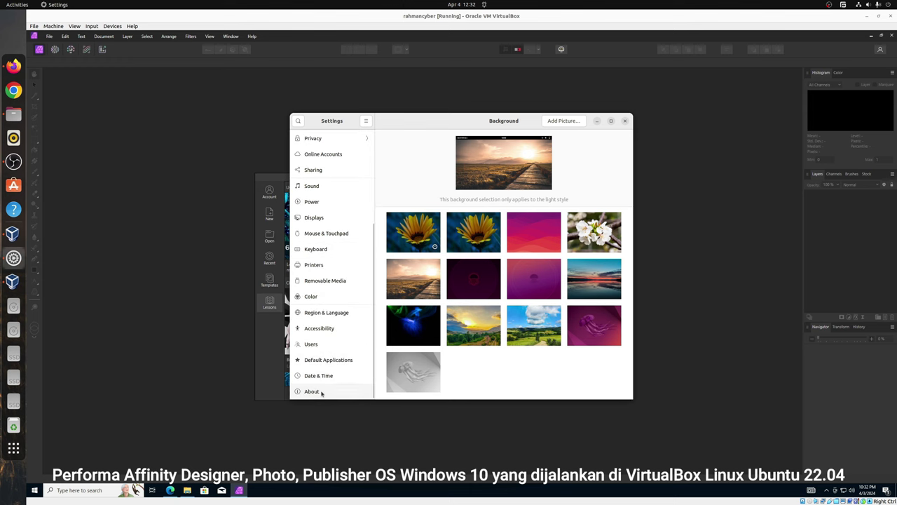
left_click(312, 391)
left_click_drag(539, 122, 285, 109)
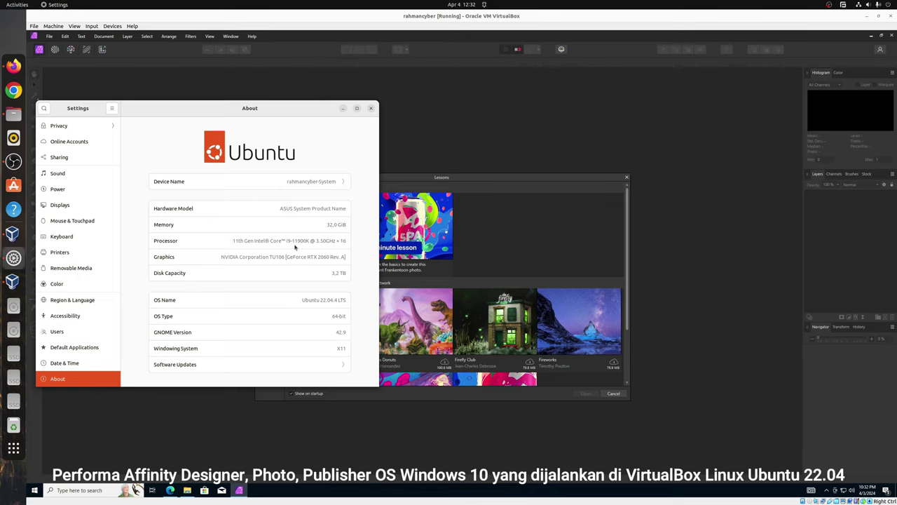
left_click(371, 108)
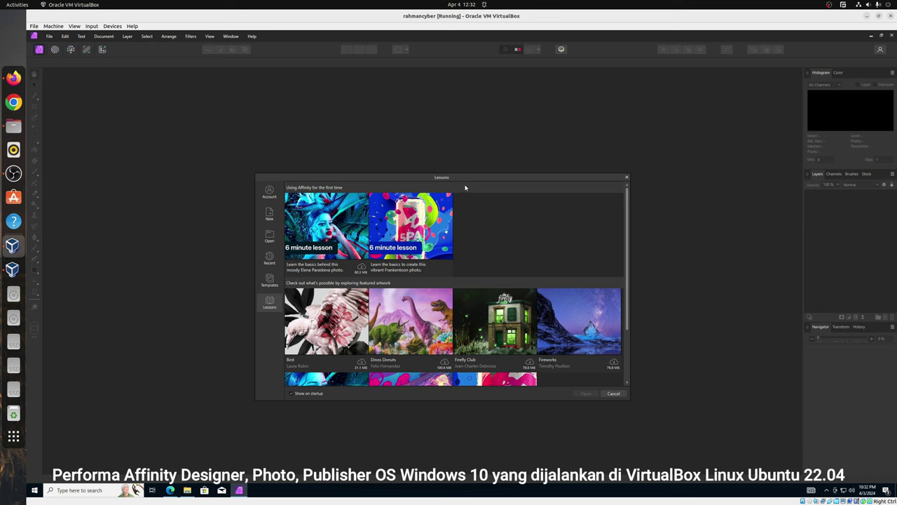
Step: Open the SparkDrink lesson document and zoom around its canvas
double_click(429, 214)
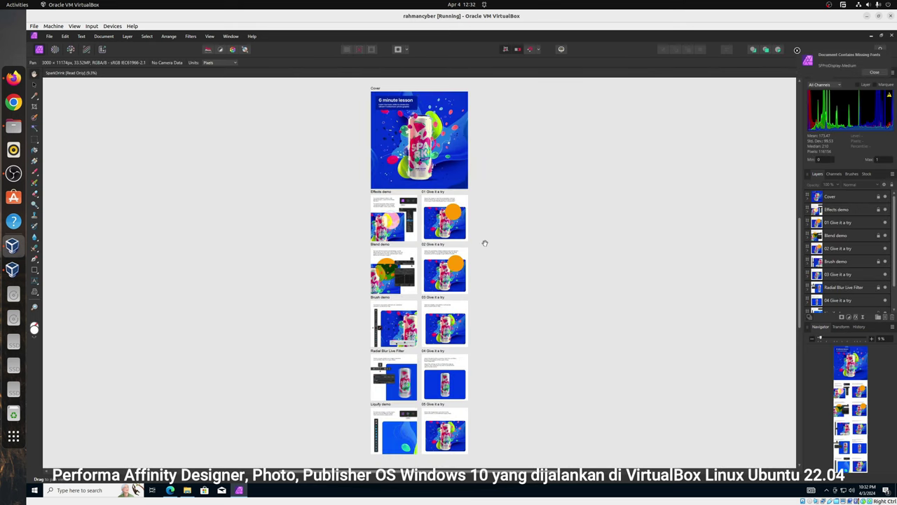
scroll(469, 236, "up", 3)
scroll(469, 237, "up", 2)
scroll(469, 236, "down", 2)
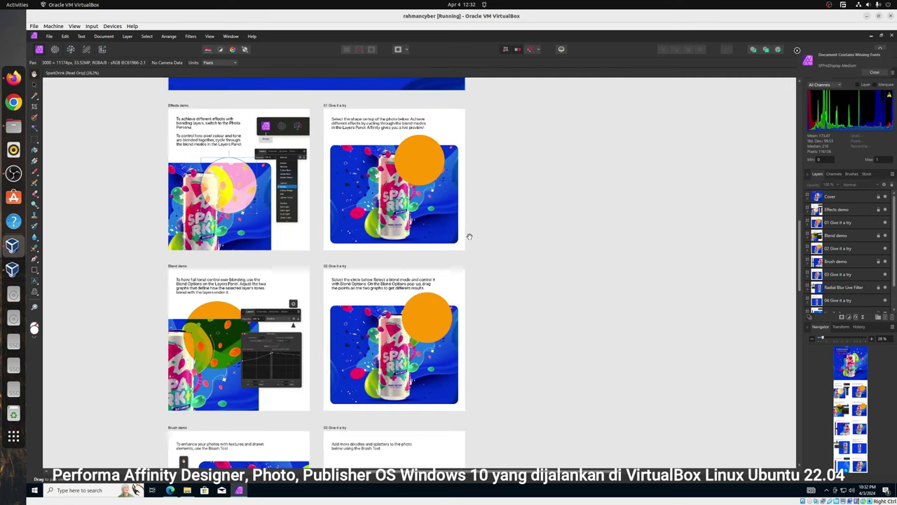
scroll(469, 236, "up", 2)
scroll(547, 231, "up", 1)
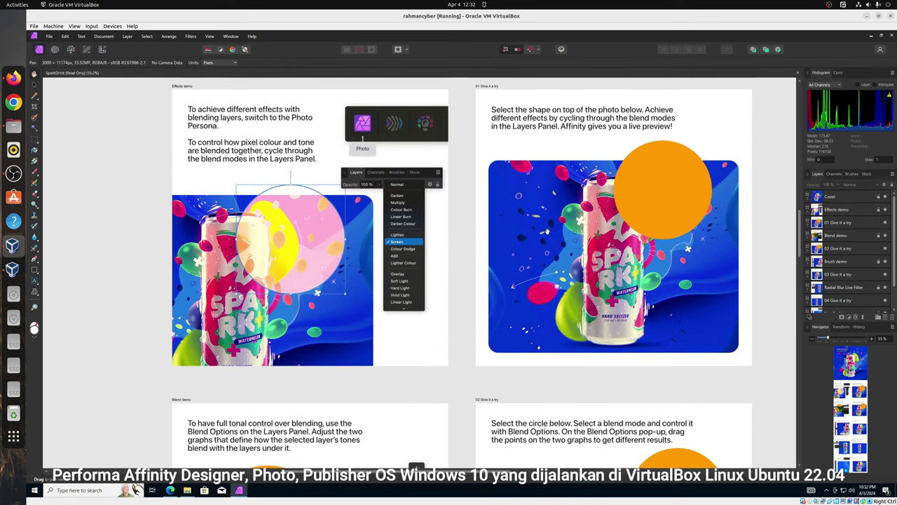
scroll(548, 231, "up", 1)
scroll(540, 230, "up", 2)
scroll(532, 228, "up", 1)
scroll(522, 227, "up", 2)
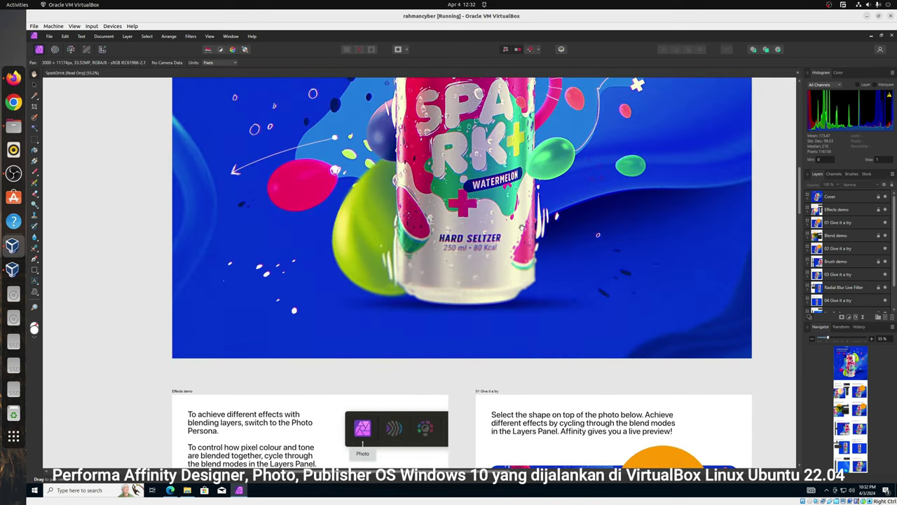
scroll(520, 226, "up", 3)
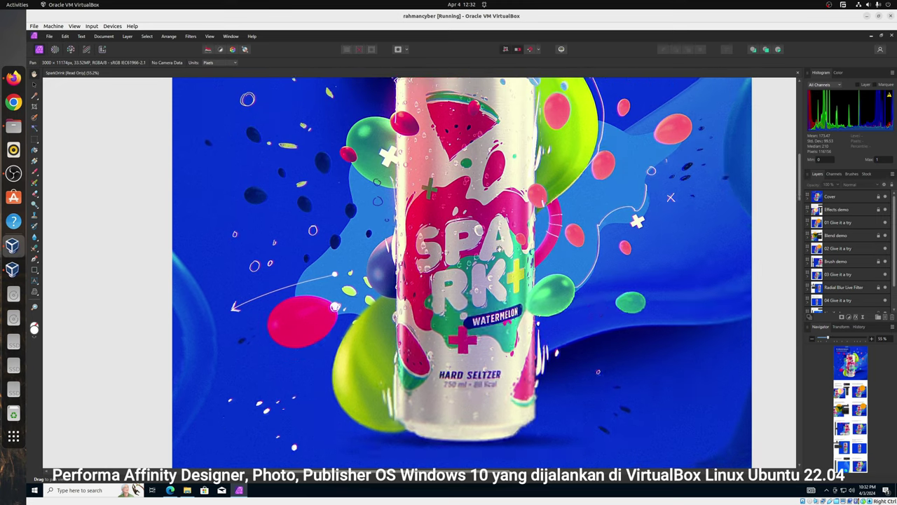
scroll(547, 242, "down", 2)
scroll(855, 223, "down", 2)
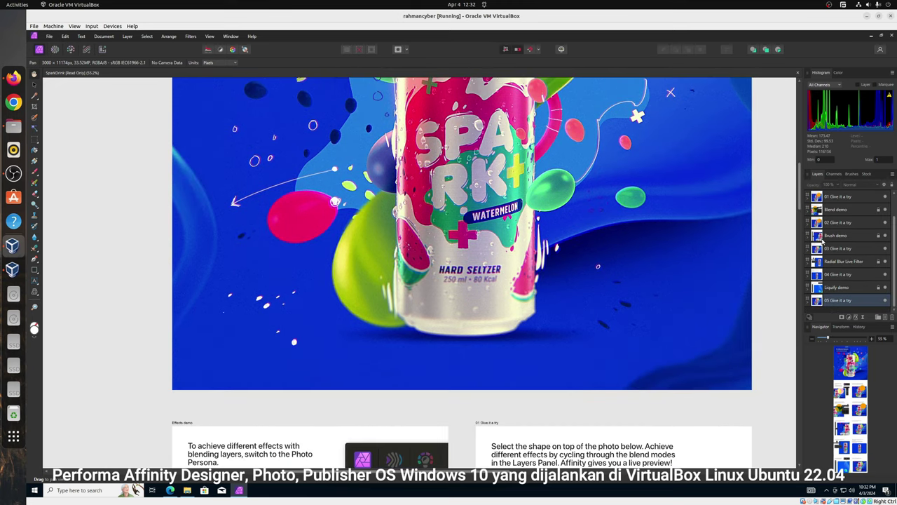
Step: Expand the Brush demo group to inspect its layers, then collapse it
left_click(809, 235)
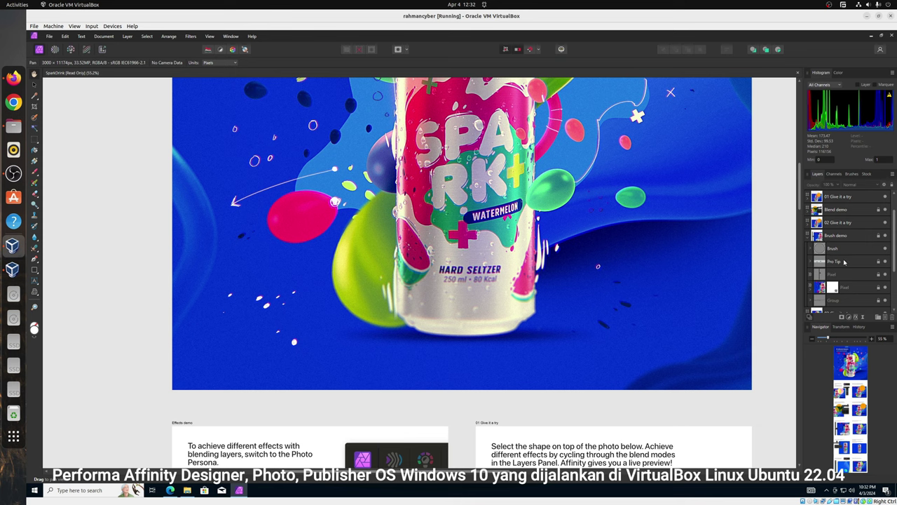
scroll(844, 268, "down", 2)
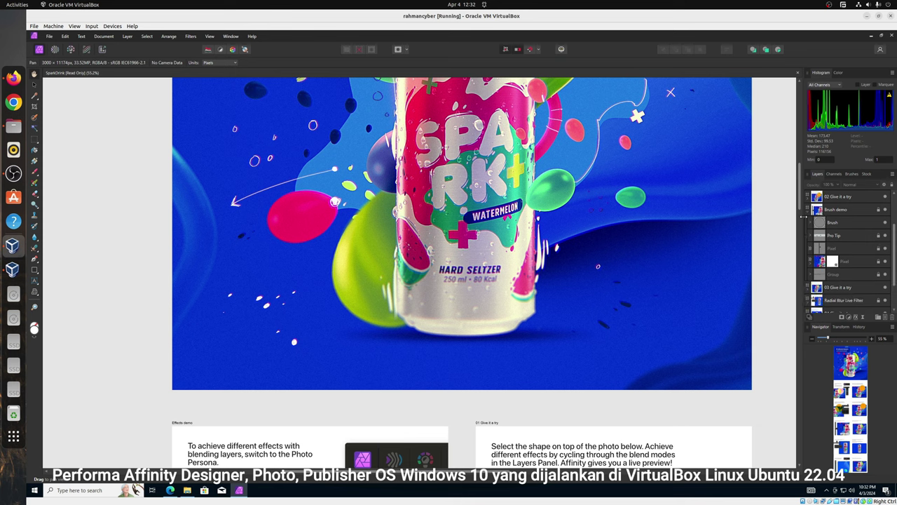
left_click(809, 209)
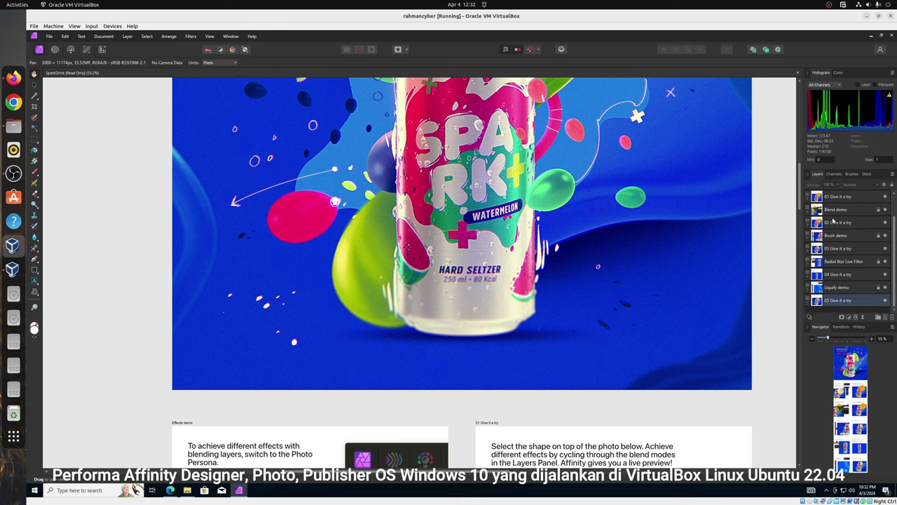
left_click(885, 223)
scroll(884, 213, "up", 2)
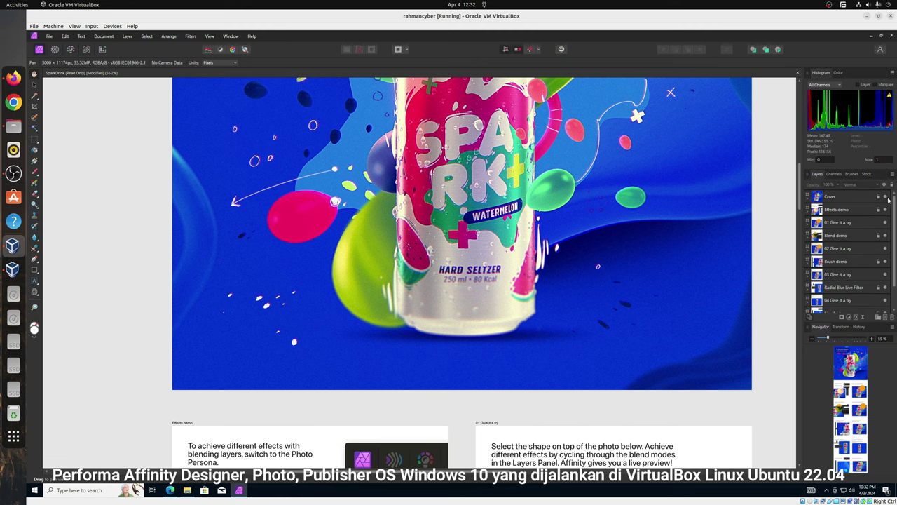
left_click(885, 197)
scroll(464, 328, "down", 2)
scroll(464, 329, "down", 3)
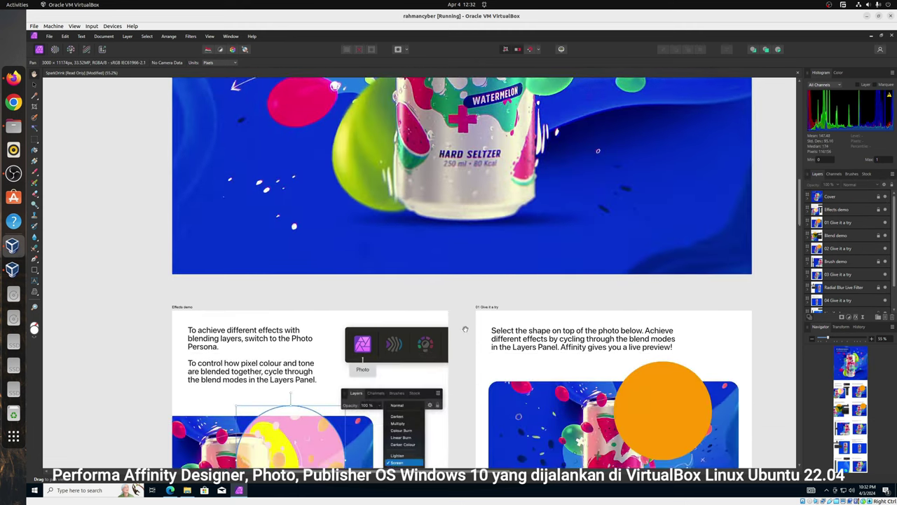
scroll(465, 329, "down", 3)
scroll(466, 364, "down", 4)
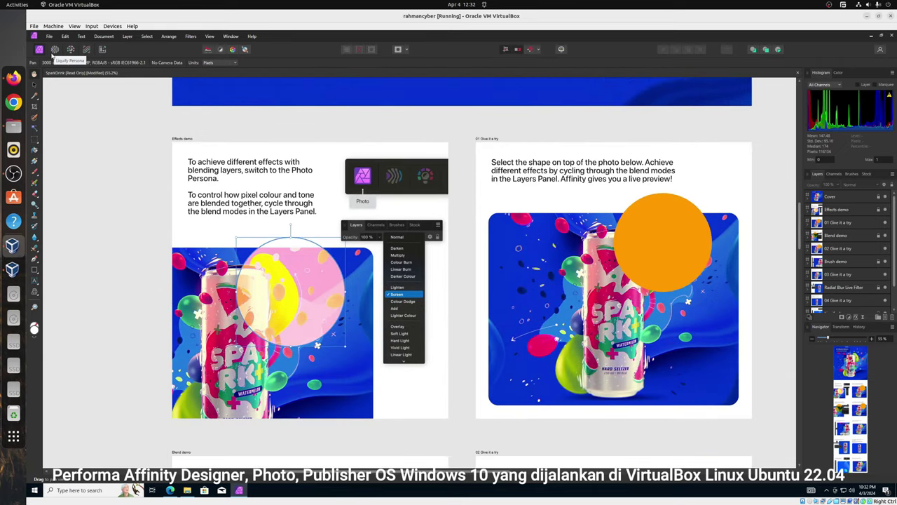
scroll(359, 264, "up", 2)
scroll(316, 232, "up", 2)
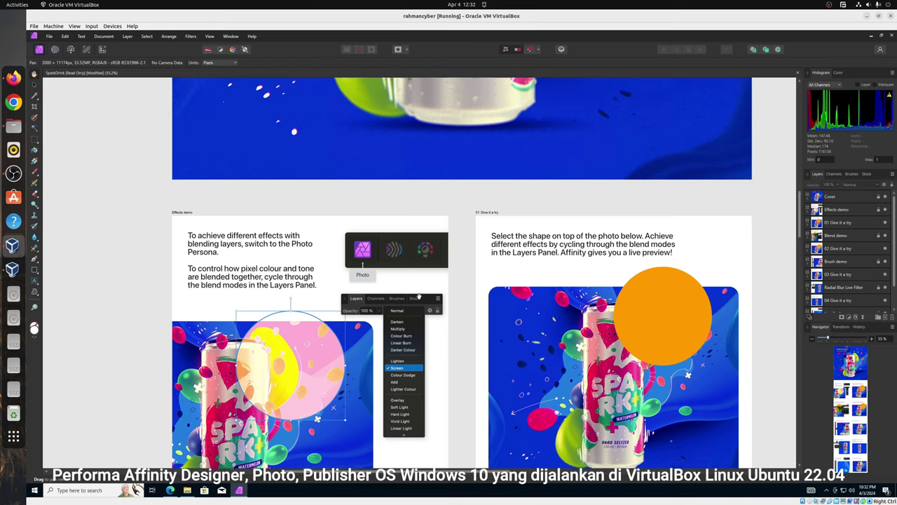
left_click(55, 49)
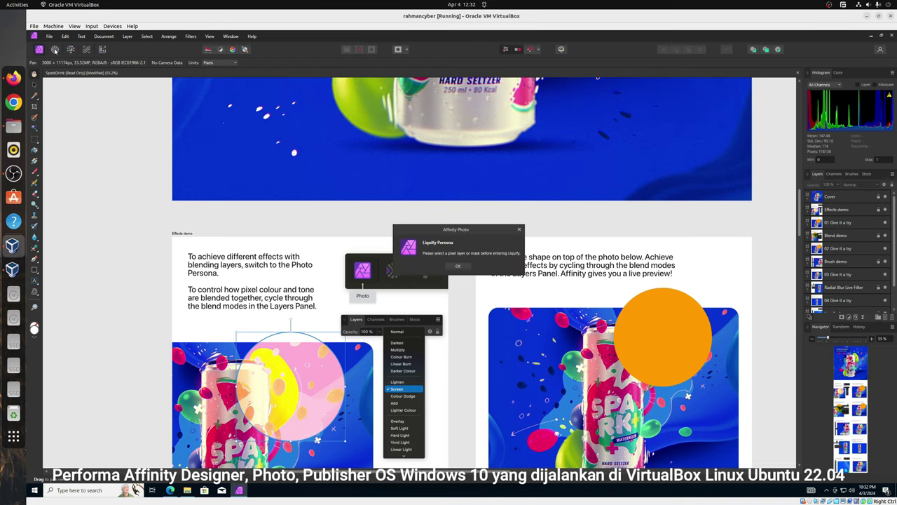
left_click(459, 266)
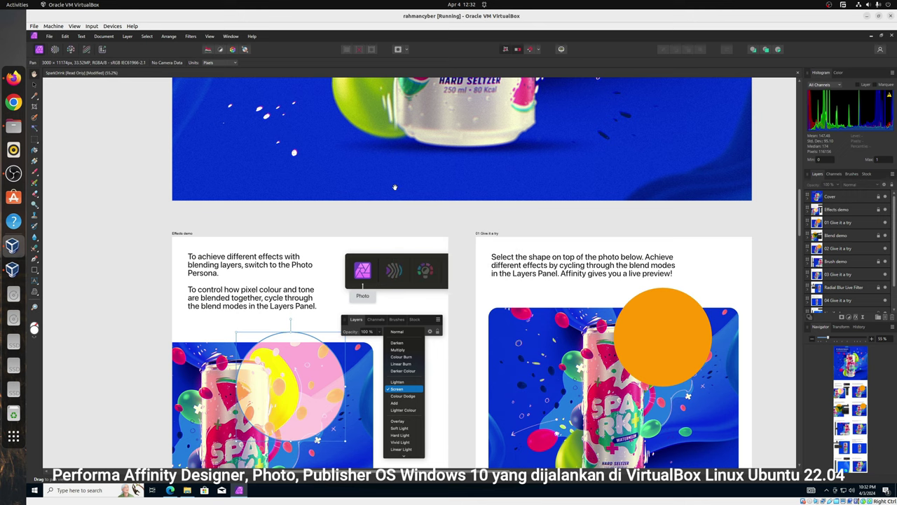
scroll(394, 188, "up", 2)
scroll(394, 187, "up", 2)
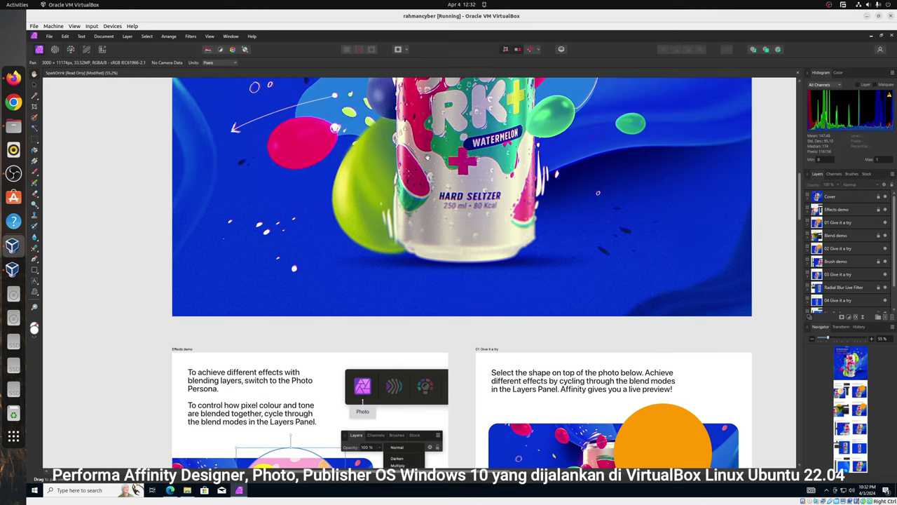
left_click(70, 50)
left_click(458, 266)
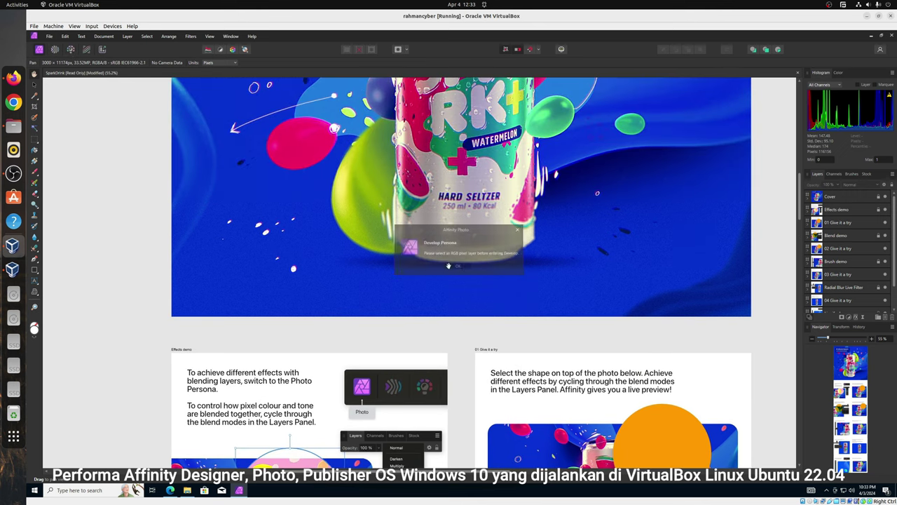
key("ctrl+0")
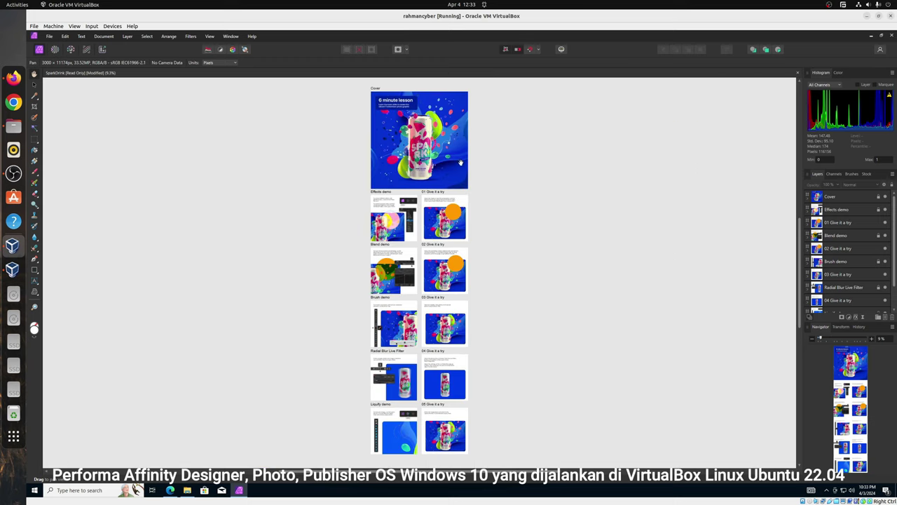
scroll(452, 180, "up", 3)
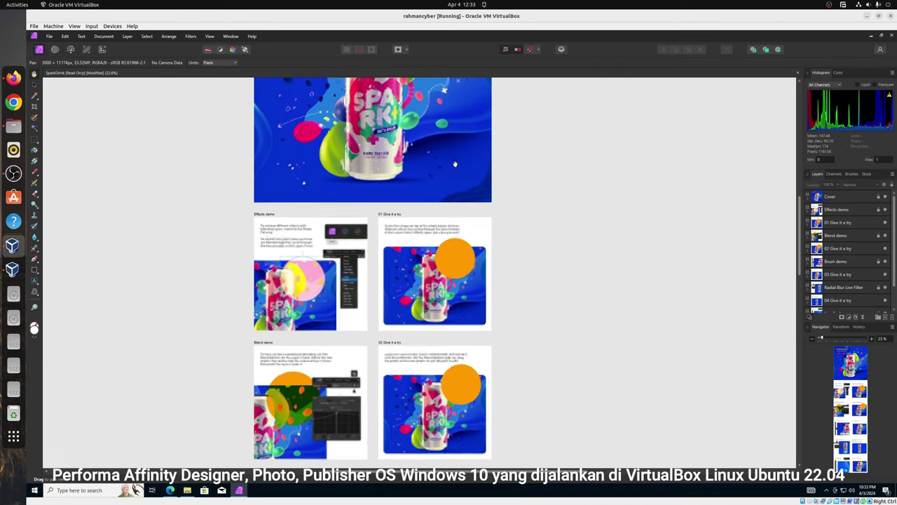
scroll(277, 138, "up", 2)
scroll(279, 135, "down", 3)
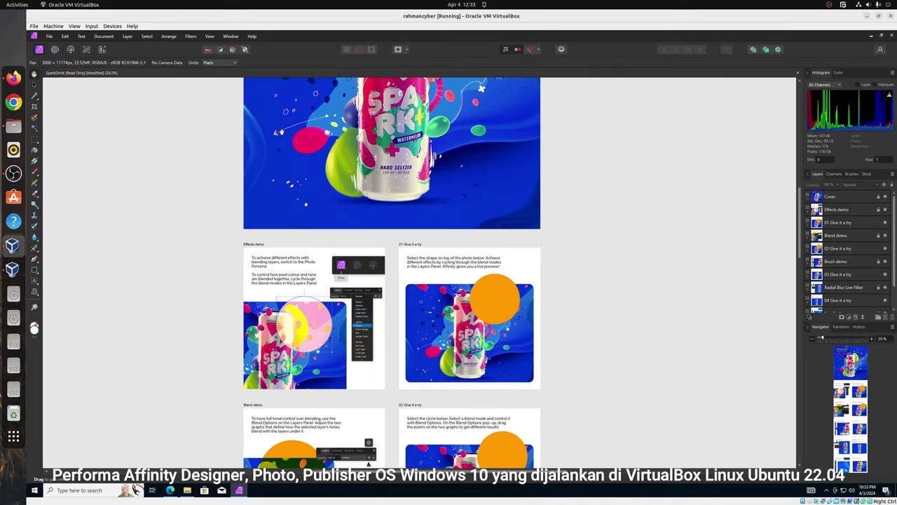
scroll(281, 133, "down", 2)
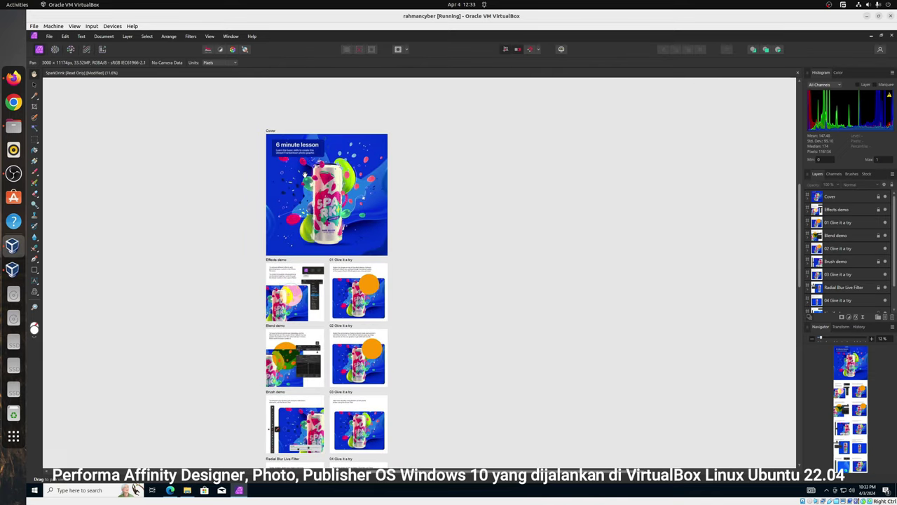
scroll(283, 131, "up", 2)
scroll(382, 200, "up", 2)
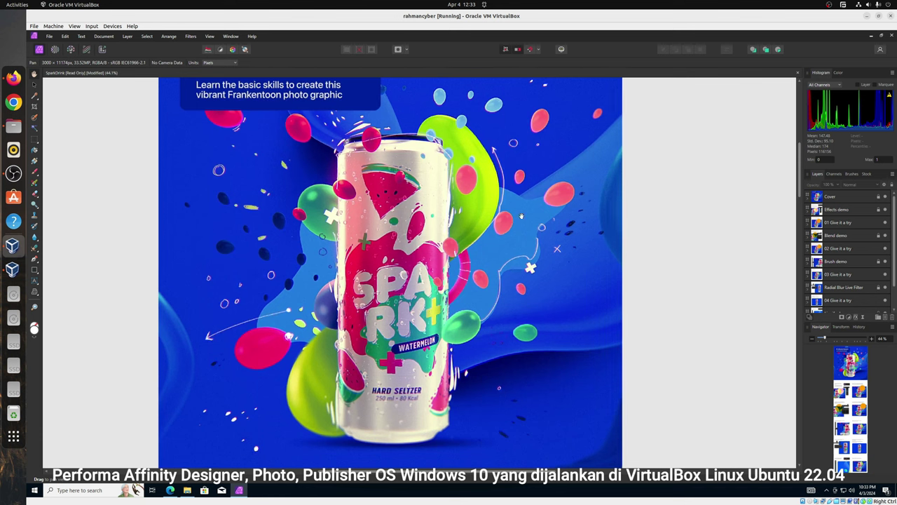
Step: Select the Pixel layer inside the Cover group
left_click(834, 201)
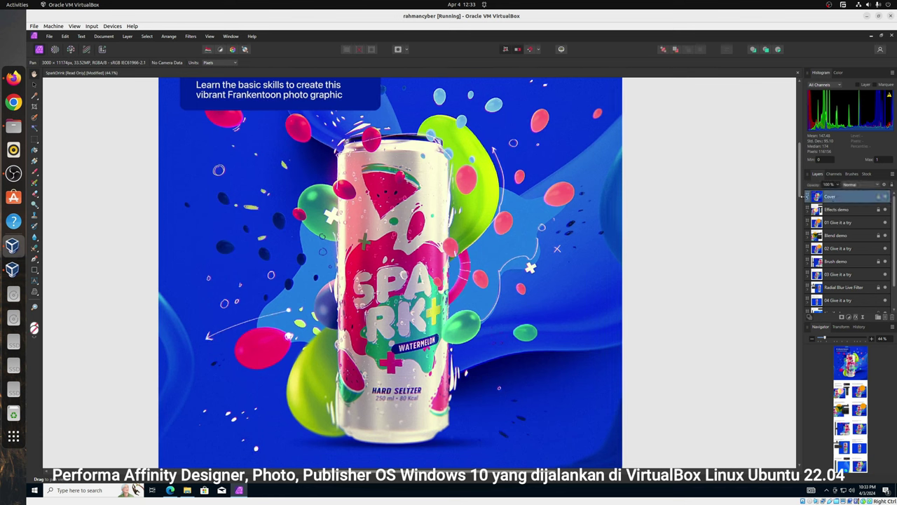
left_click(807, 197)
left_click(831, 210)
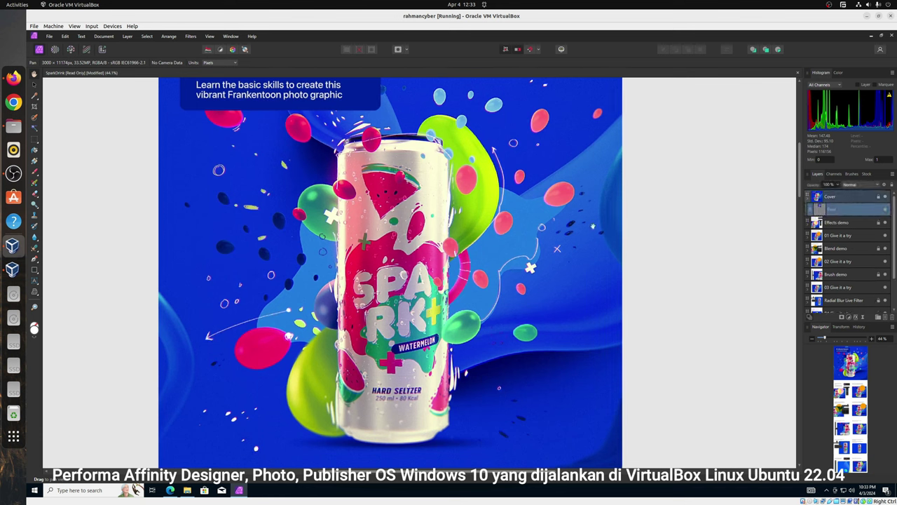
Step: Push-warp the top of the drink can with Liquify and apply the warp
left_click(55, 50)
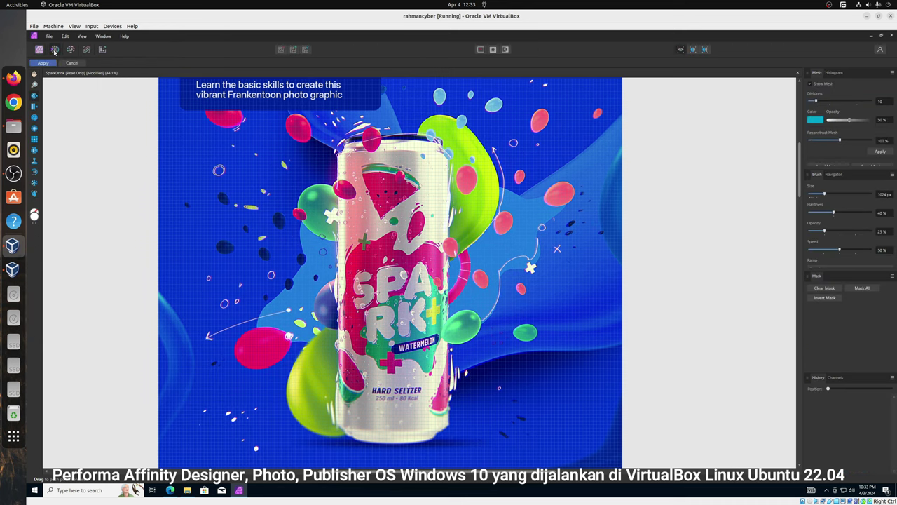
mouse_move(341, 149)
left_mouse_down()
mouse_move(413, 223)
mouse_move(438, 197)
mouse_move(480, 196)
mouse_move(483, 251)
mouse_move(442, 198)
left_mouse_up()
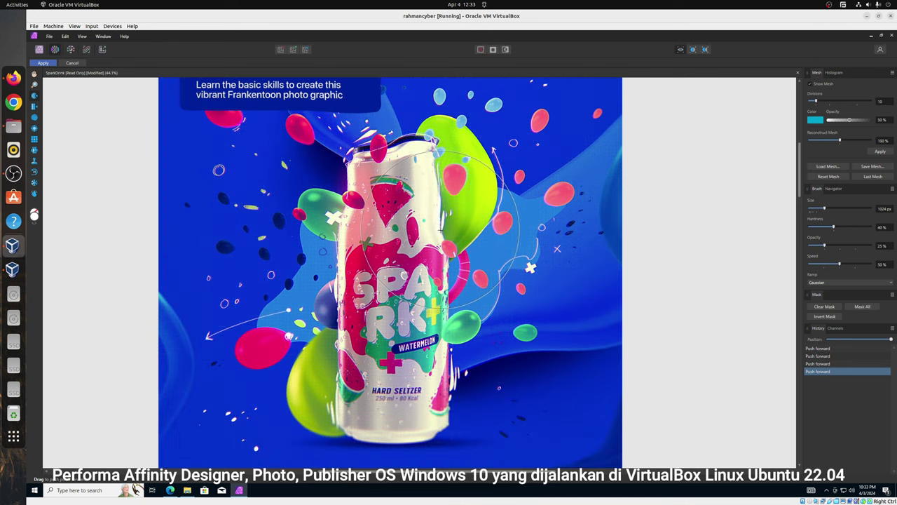
left_click(441, 198)
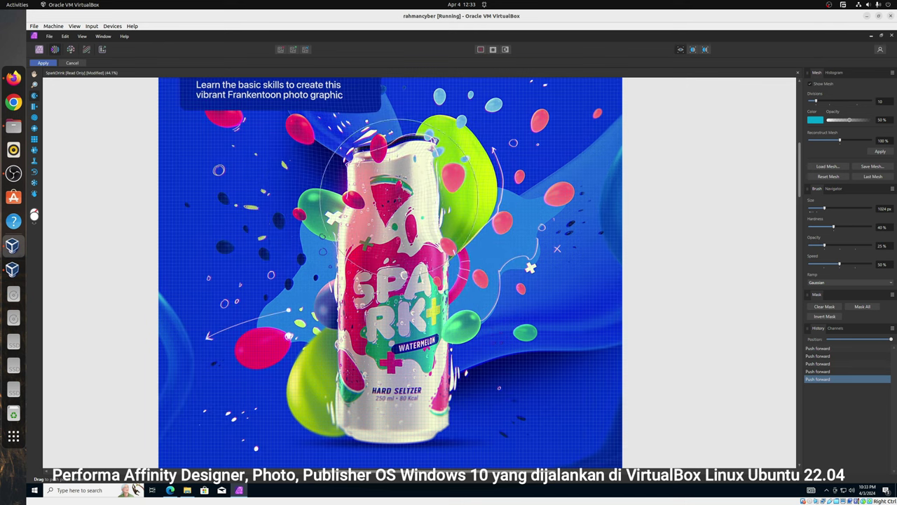
left_click_drag(329, 193, 452, 203)
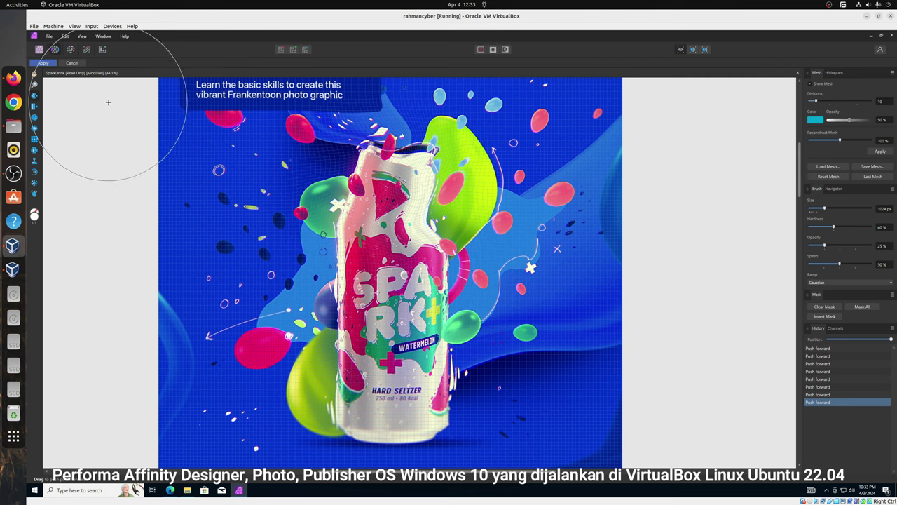
left_click(39, 49)
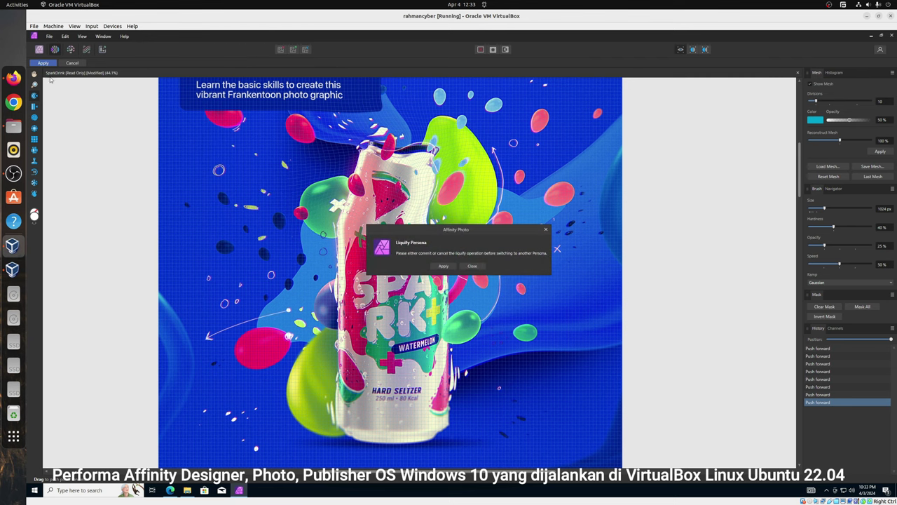
left_click(448, 266)
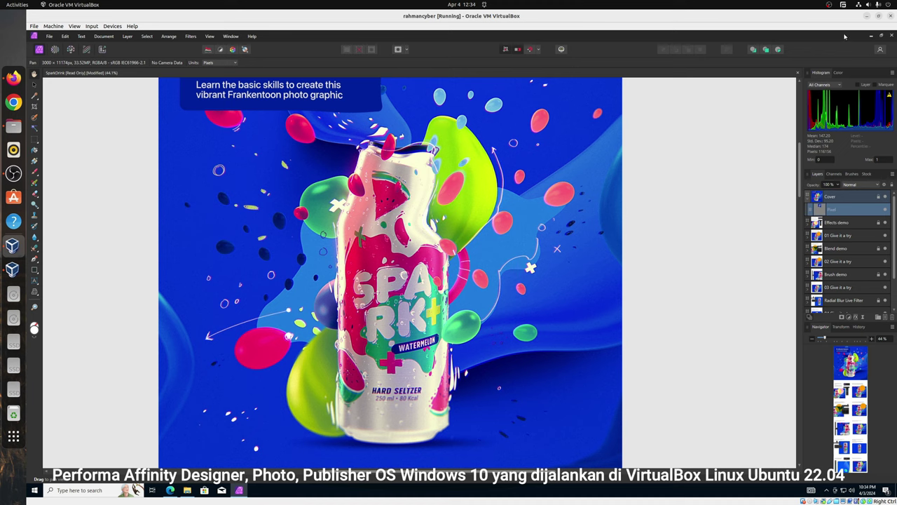
Step: Close the SparkDrink document, saving it under its existing SparkDrink name
left_click(893, 36)
left_click(429, 267)
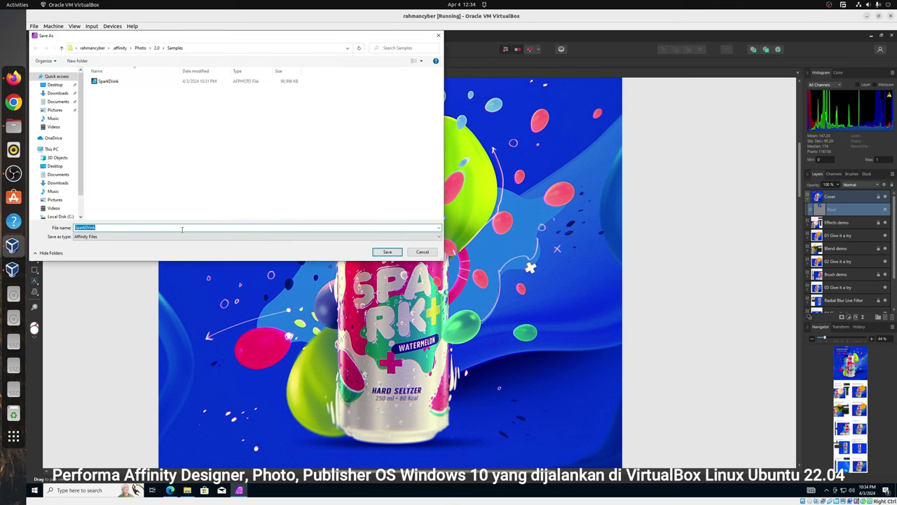
left_click(397, 253)
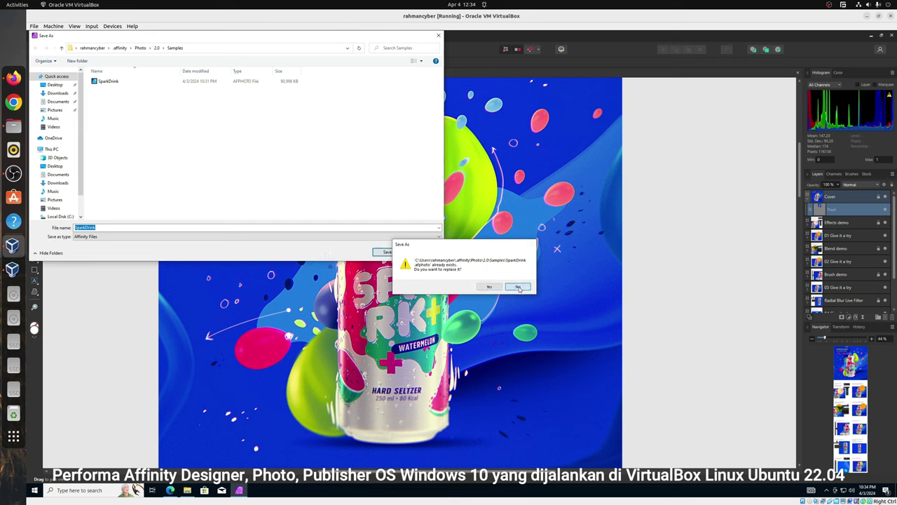
left_click(517, 287)
left_click(319, 226)
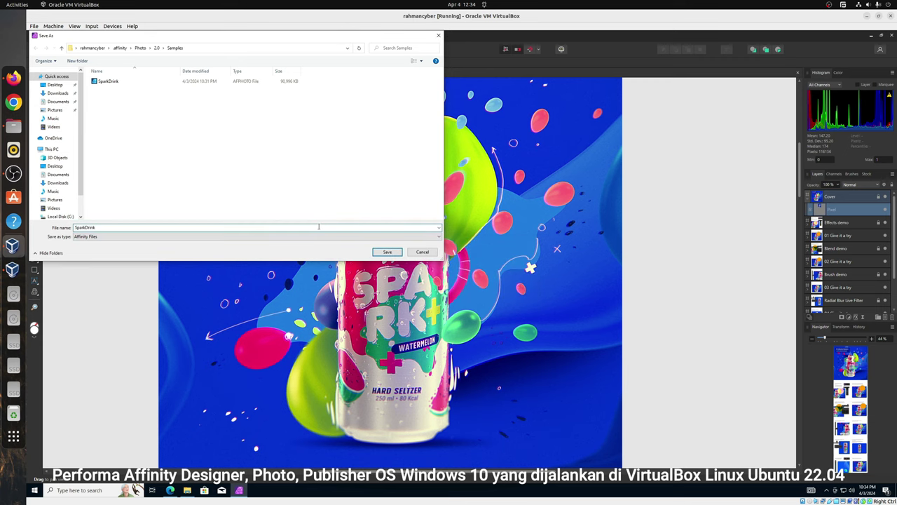
type("1")
key("Return")
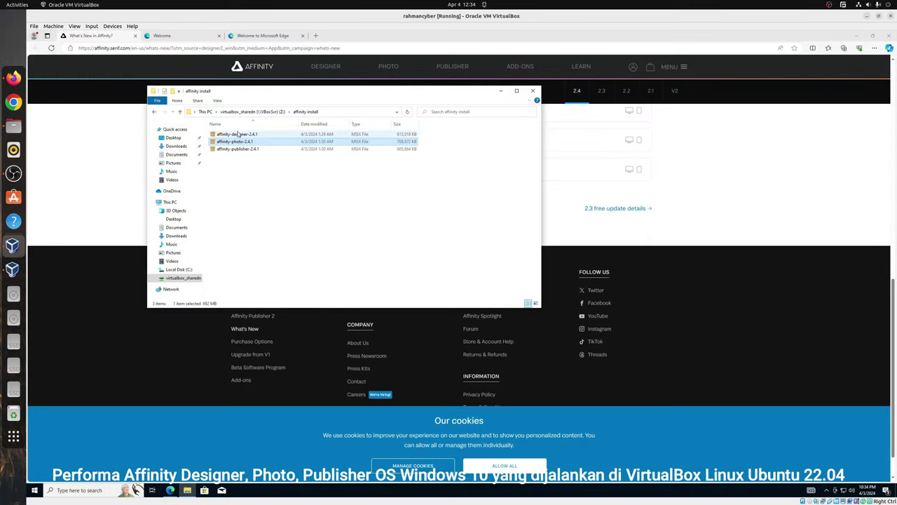
Step: Install Affinity Publisher 2.4.1, accept the EULA, then download and open the Hickman & Co sample
double_click(242, 149)
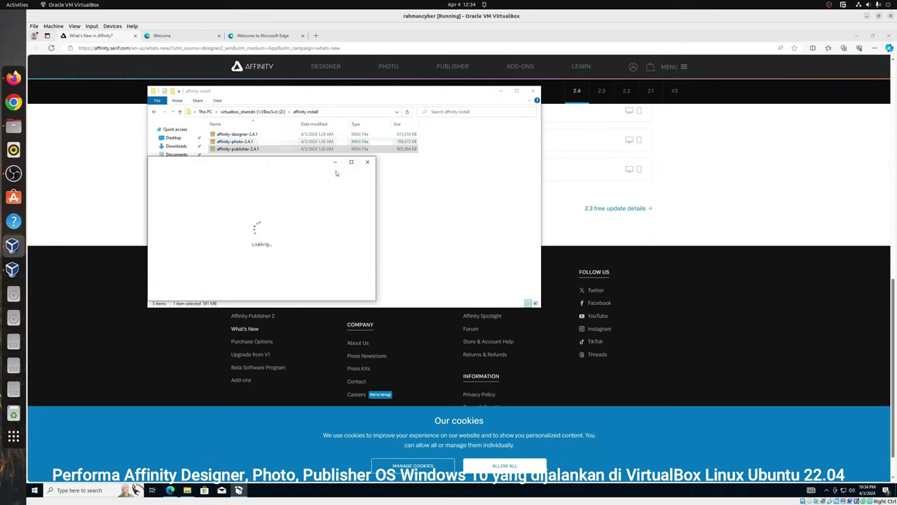
left_click(346, 285)
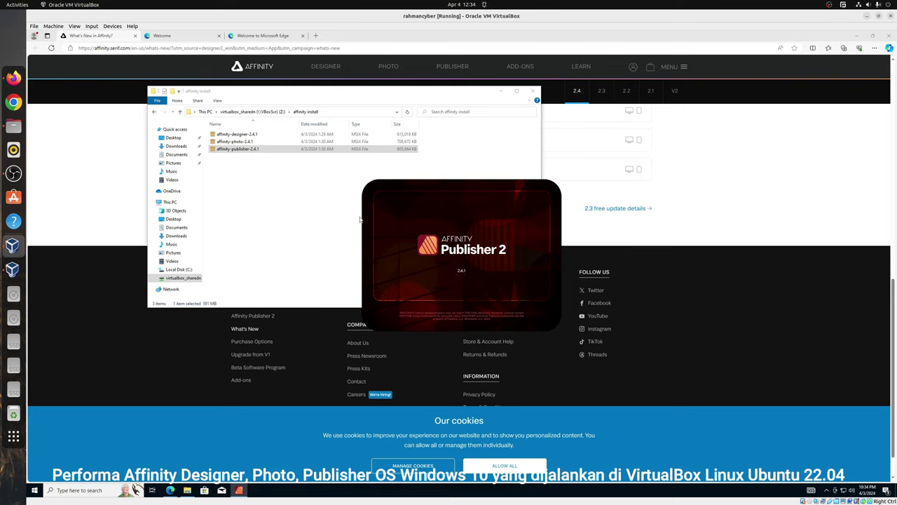
left_click(333, 295)
left_click(484, 310)
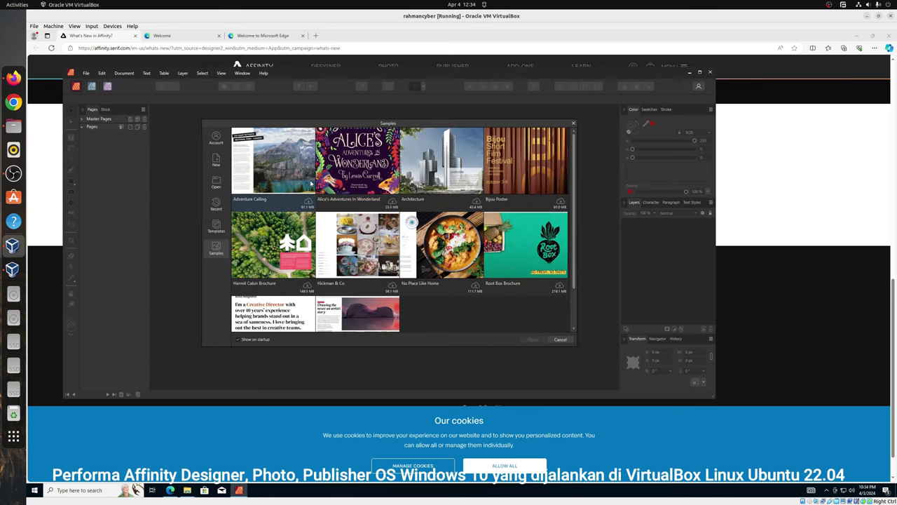
left_click(391, 288)
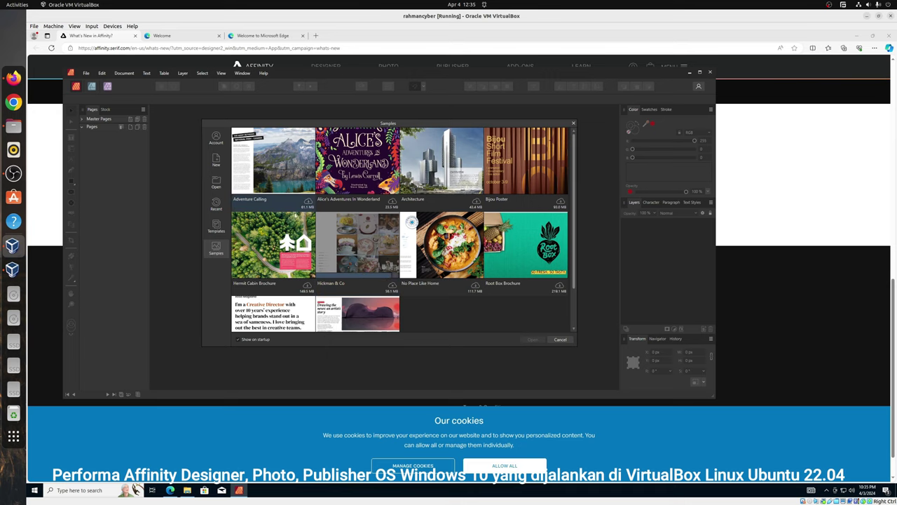
double_click(381, 251)
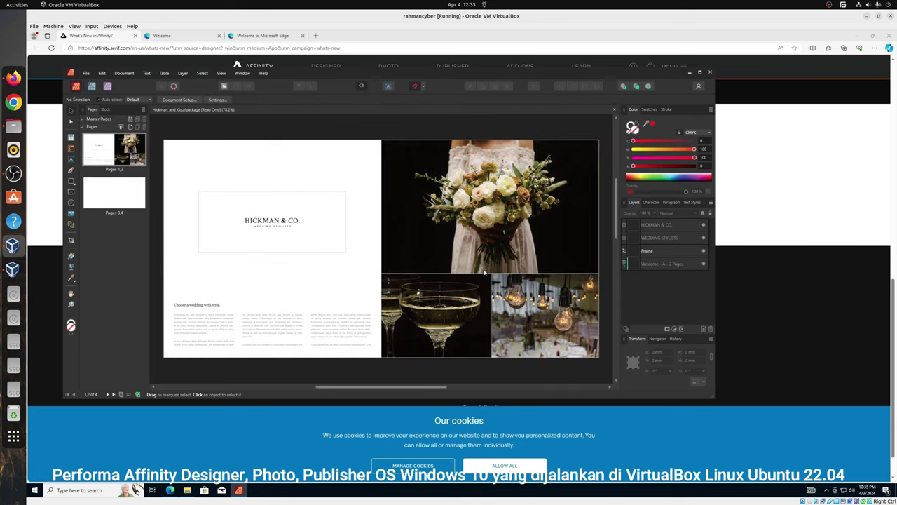
Step: Browse the food-grid photos, select the yellow-flowers photo, and view the master page thumbnails
scroll(494, 292, "down", 1)
scroll(494, 292, "down", 1)
scroll(495, 292, "down", 3)
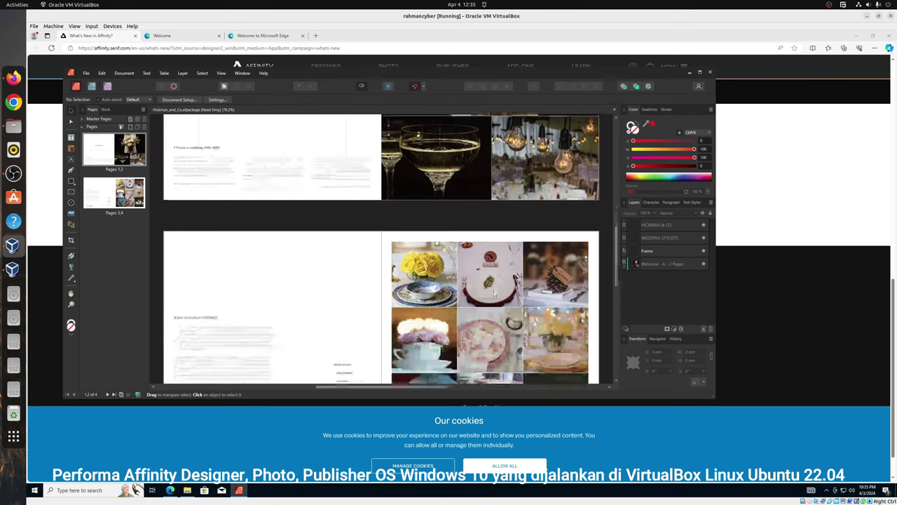
left_click(489, 267)
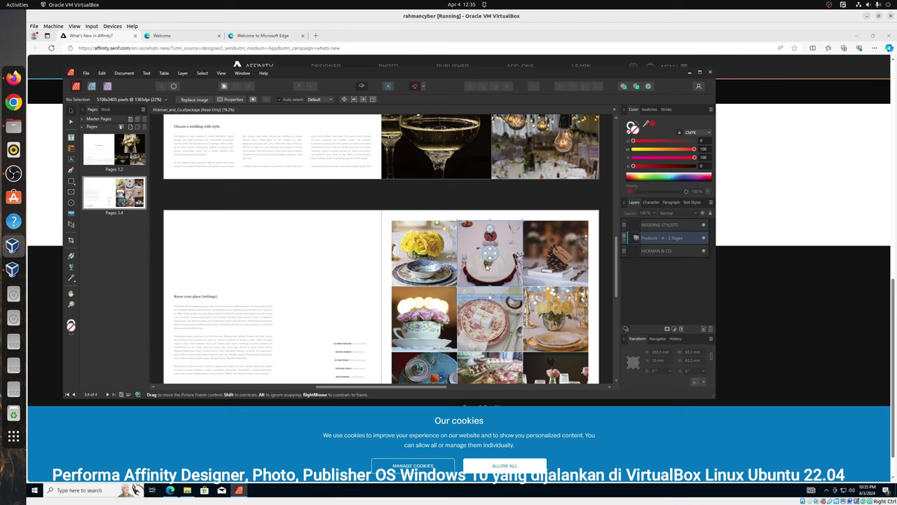
scroll(332, 302, "down", 1)
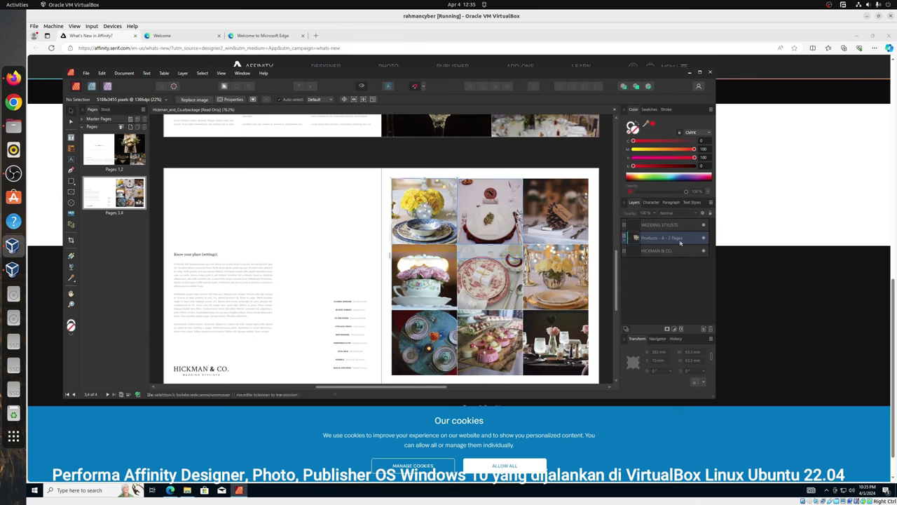
left_click(424, 211)
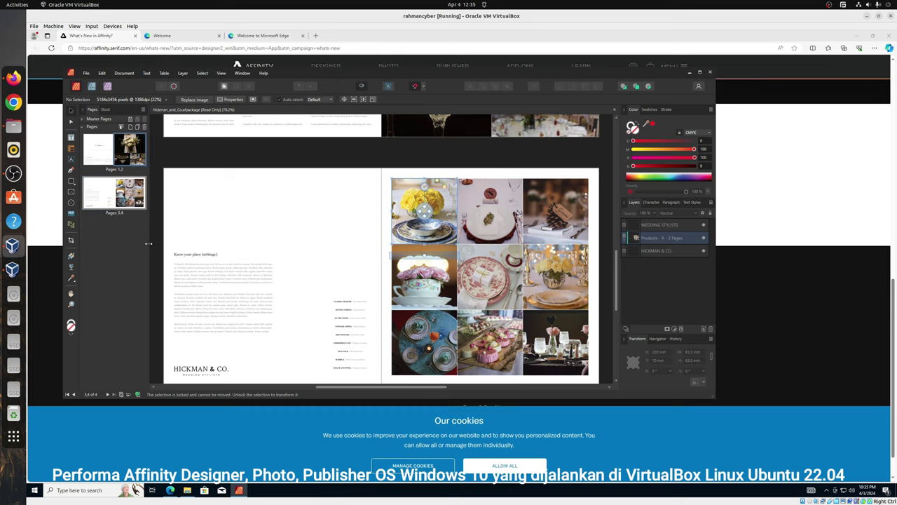
left_click_drag(149, 243, 91, 231)
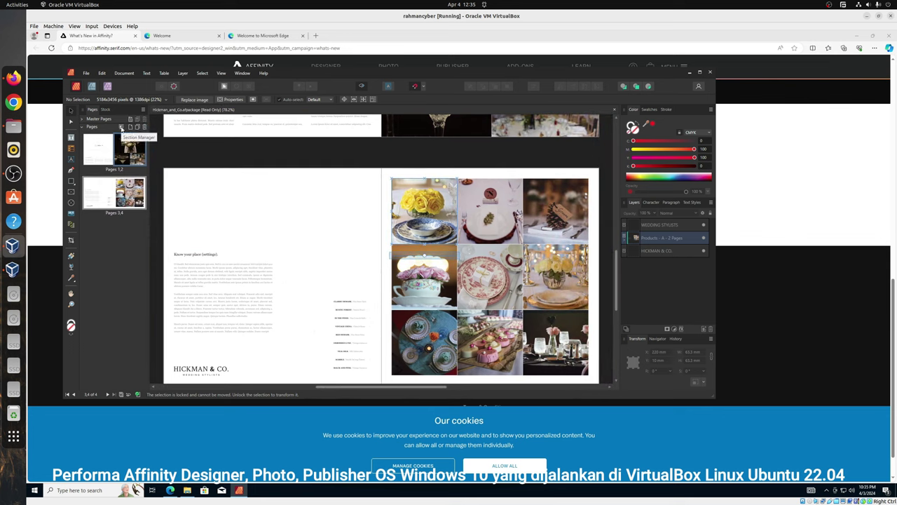
left_click(98, 119)
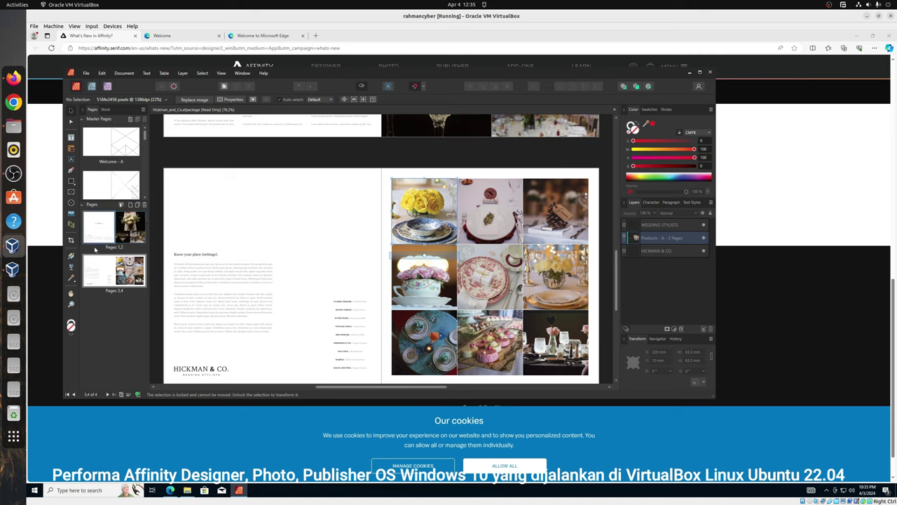
left_click(251, 327)
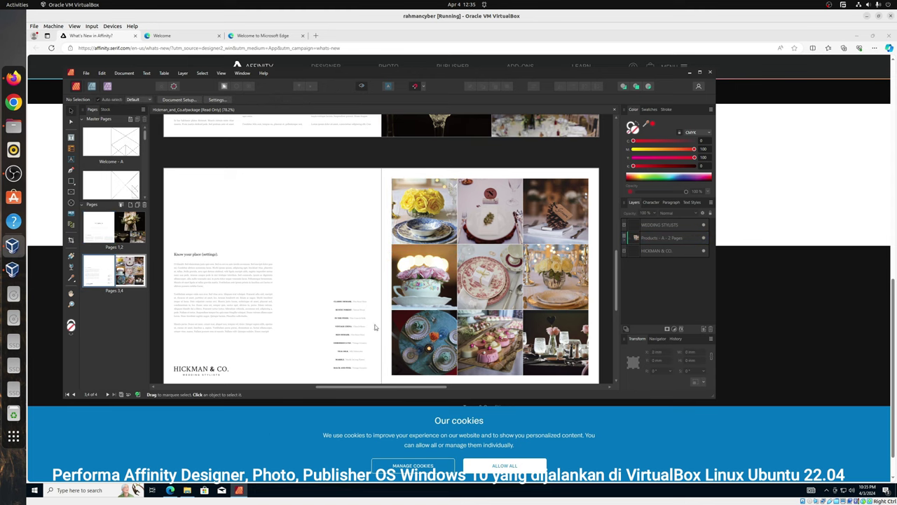
Step: Shift the champagne-glass image up-left inside its frame and enlarge it proportionally
scroll(455, 334, "down", 2)
scroll(456, 333, "down", 2)
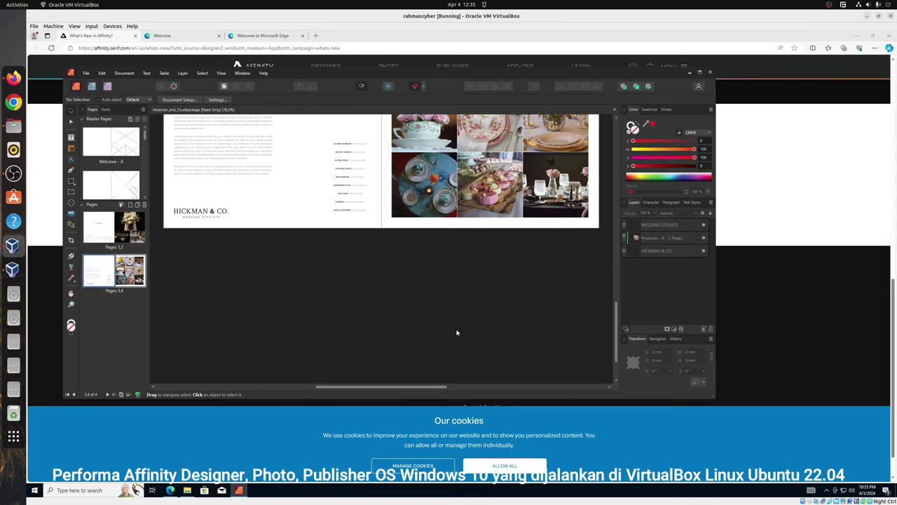
scroll(457, 332, "up", 3)
scroll(457, 333, "up", 2)
scroll(456, 331, "up", 1)
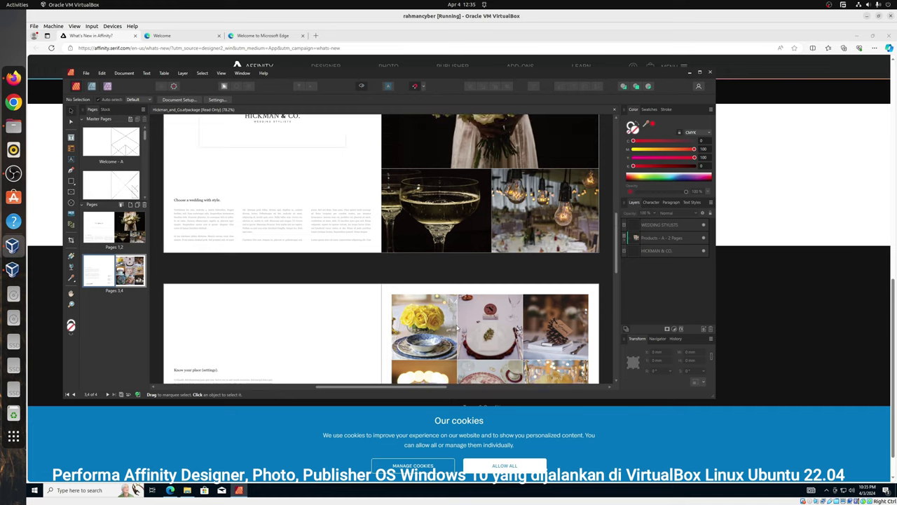
scroll(456, 330, "up", 2)
scroll(456, 327, "up", 3)
scroll(456, 327, "down", 2)
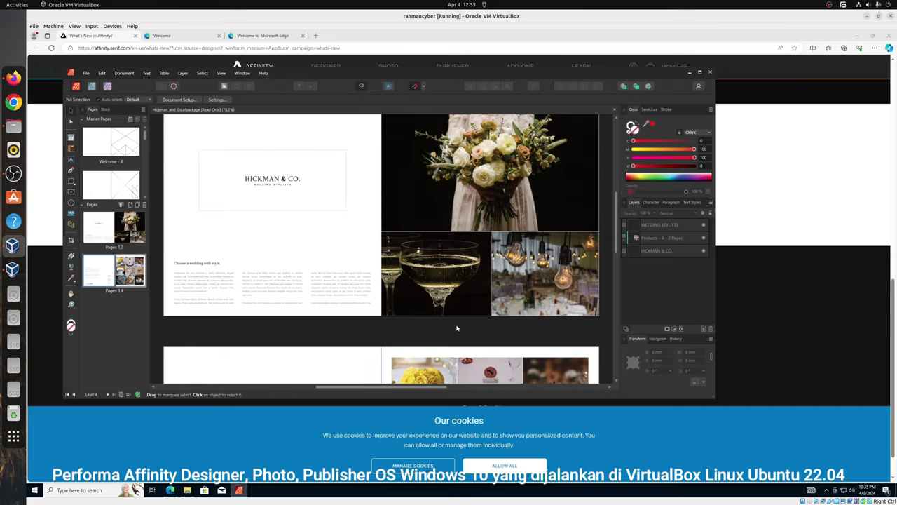
scroll(456, 328, "down", 2)
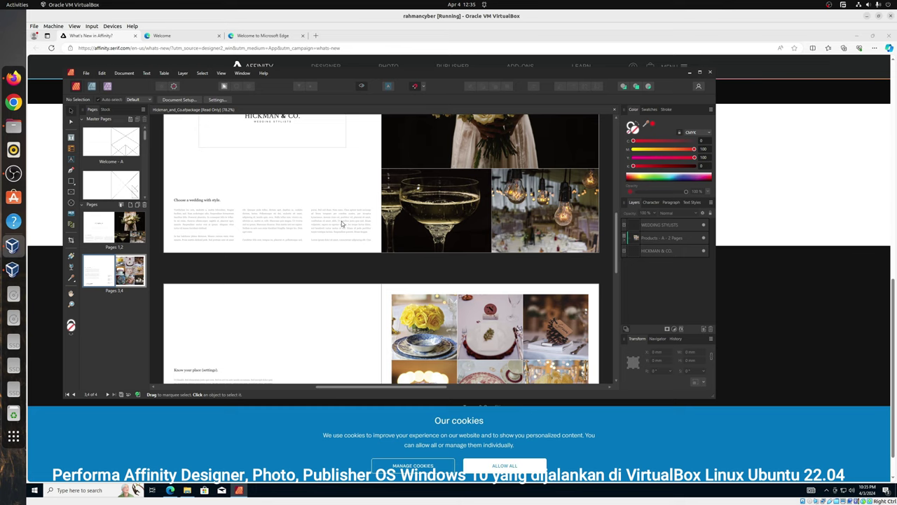
scroll(399, 275, "up", 1)
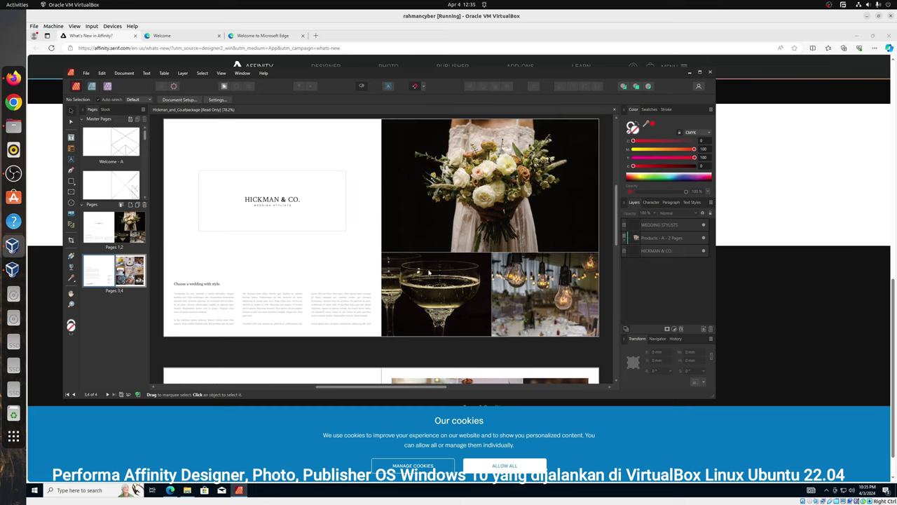
scroll(414, 258, "down", 1)
left_click(415, 255)
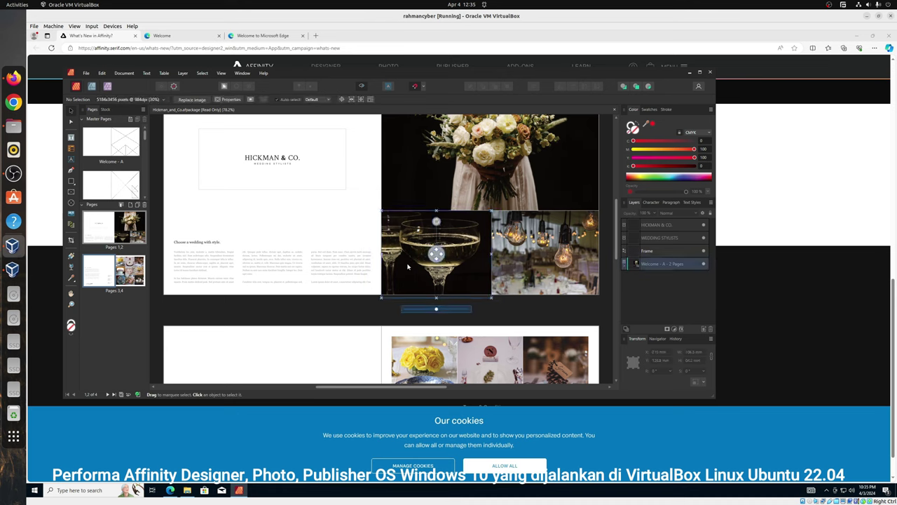
double_click(414, 266)
mouse_move(414, 267)
left_mouse_down()
mouse_move(371, 256)
mouse_move(459, 260)
left_mouse_up()
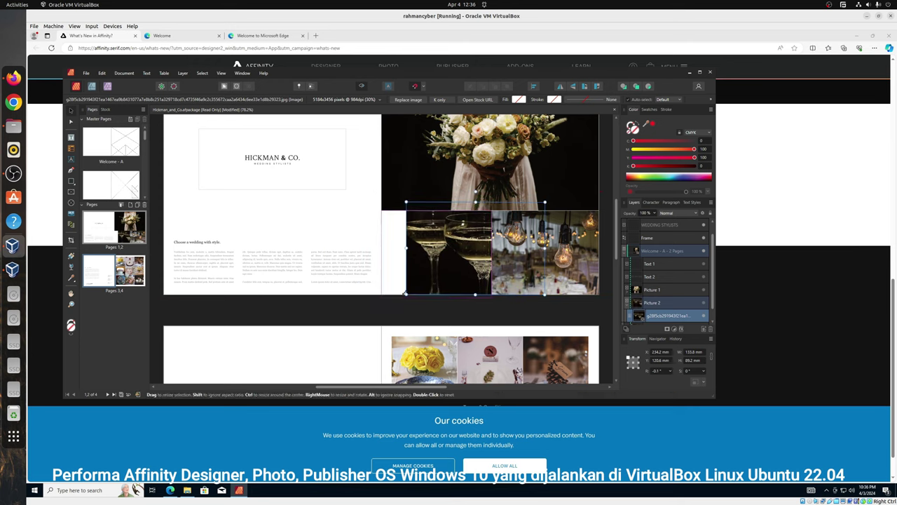
left_click_drag(406, 294, 369, 319)
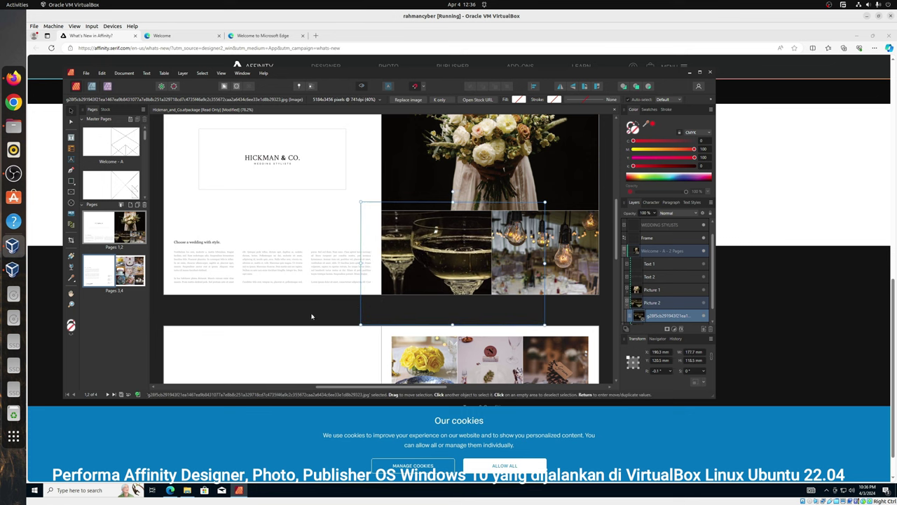
left_click(351, 304)
Step: Enlarge the teacup photo within its frame in the place-settings grid
scroll(351, 303, "down", 1)
scroll(353, 301, "down", 2)
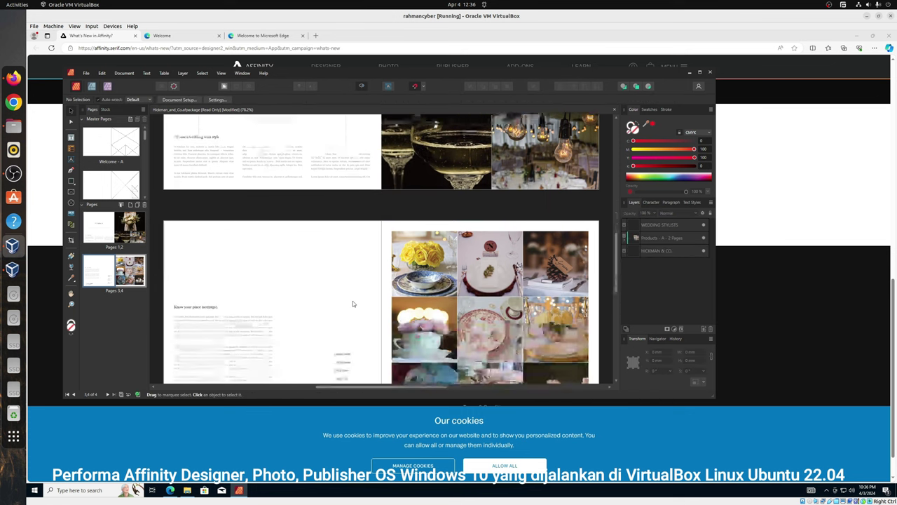
scroll(353, 301, "down", 2)
scroll(352, 300, "down", 1)
left_click(440, 230)
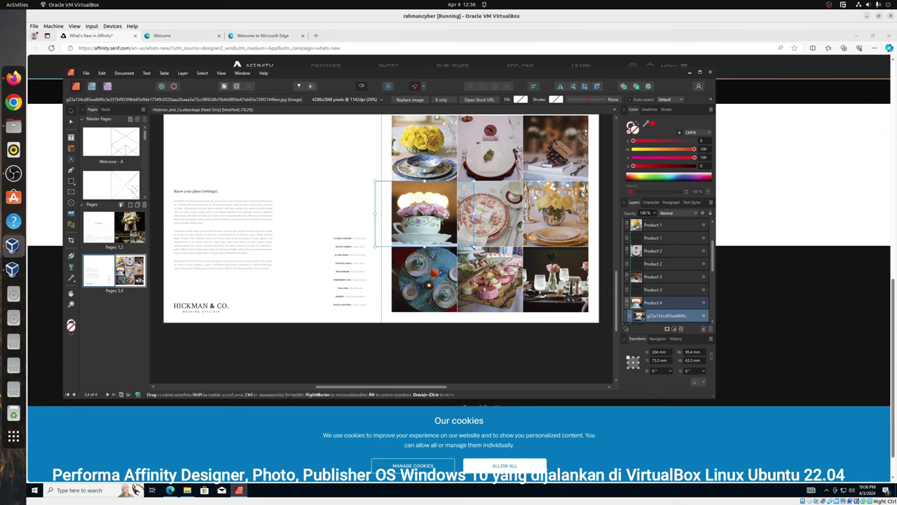
left_click_drag(456, 247, 496, 260)
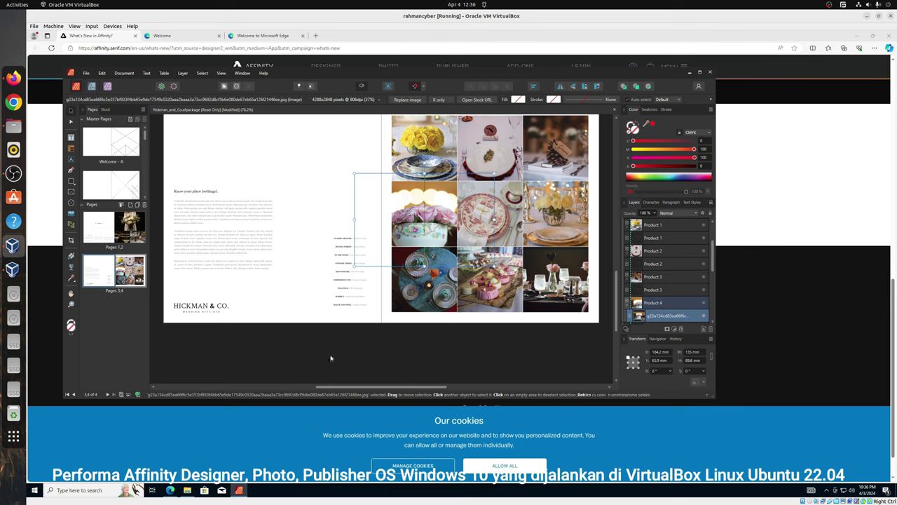
left_click(294, 331)
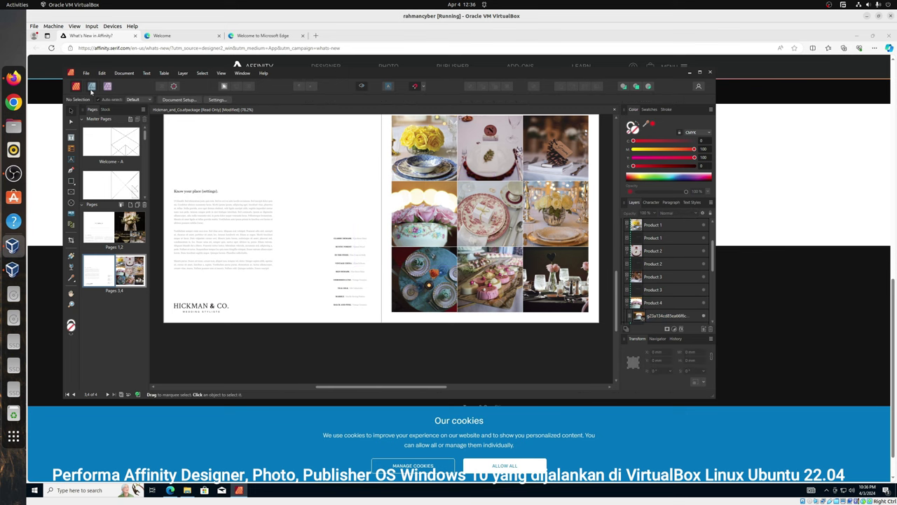
Step: Switch between the Designer and Photo personas and select the top-right grid photo
left_click(91, 87)
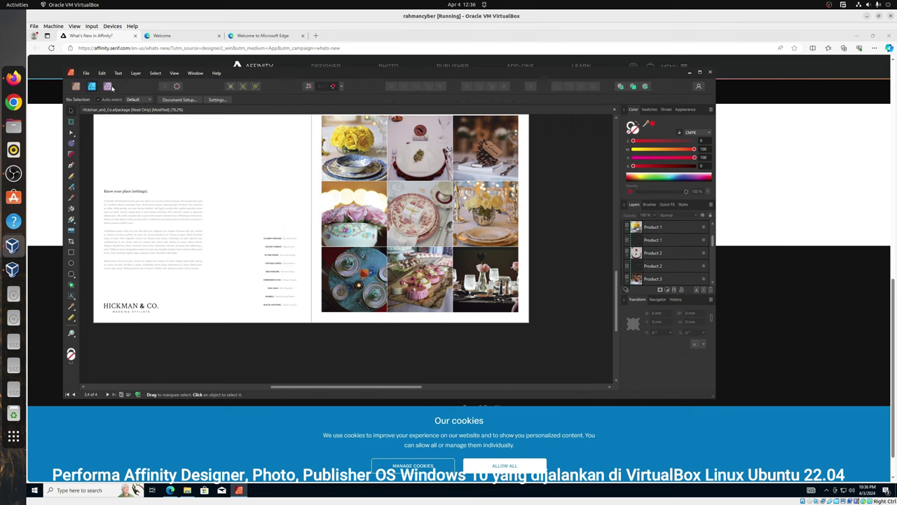
left_click(108, 86)
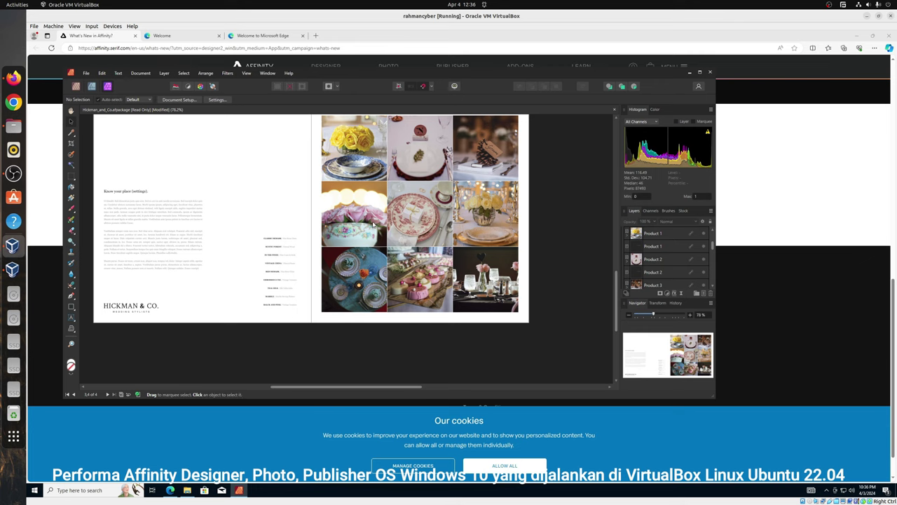
left_click(373, 223)
scroll(421, 245, "up", 2)
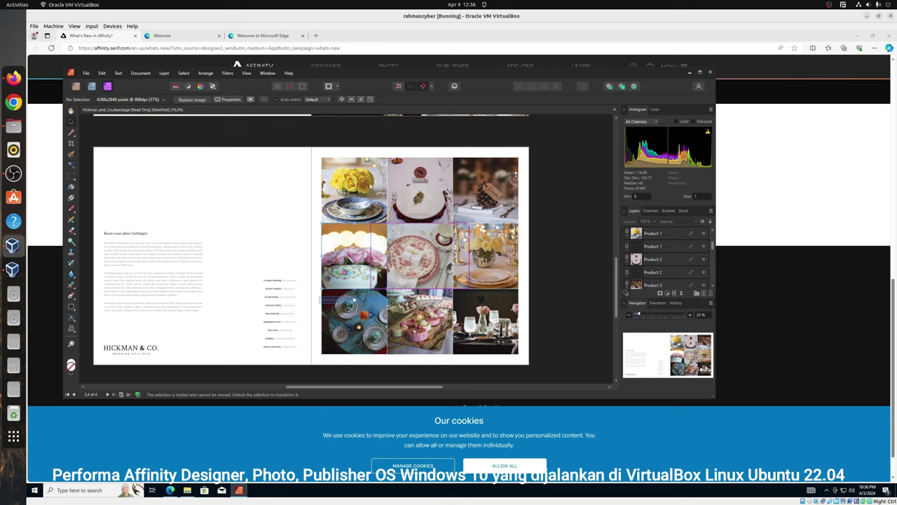
left_click(464, 203)
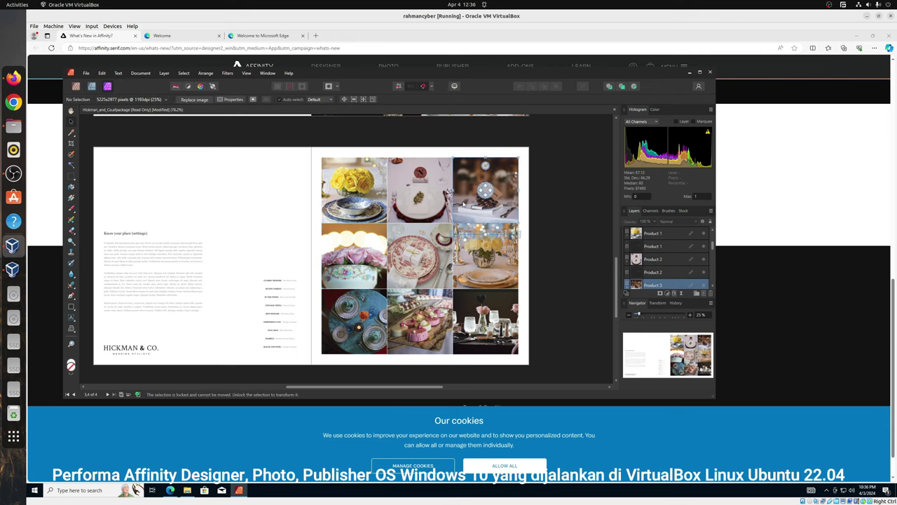
Step: Try Flood Select on the top-right photo, then select the image inside its frame with Move
left_click(72, 164)
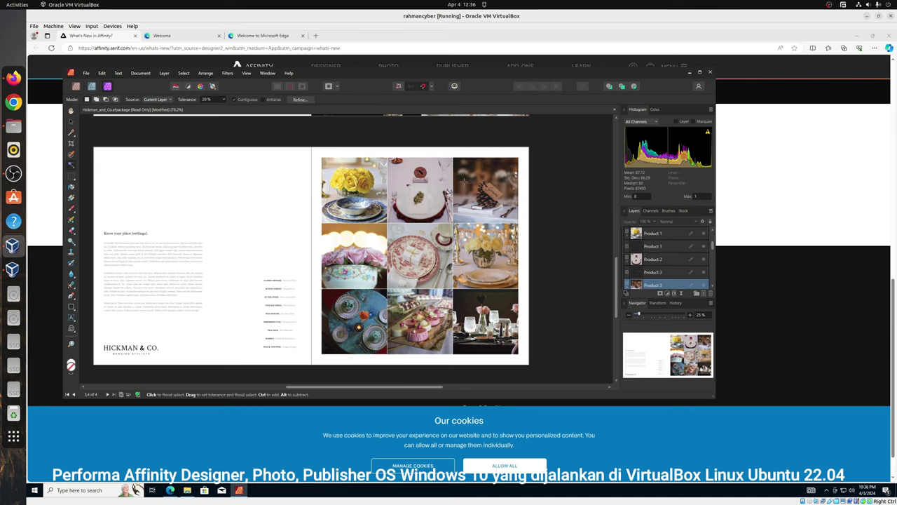
left_click(469, 209)
left_click(71, 123)
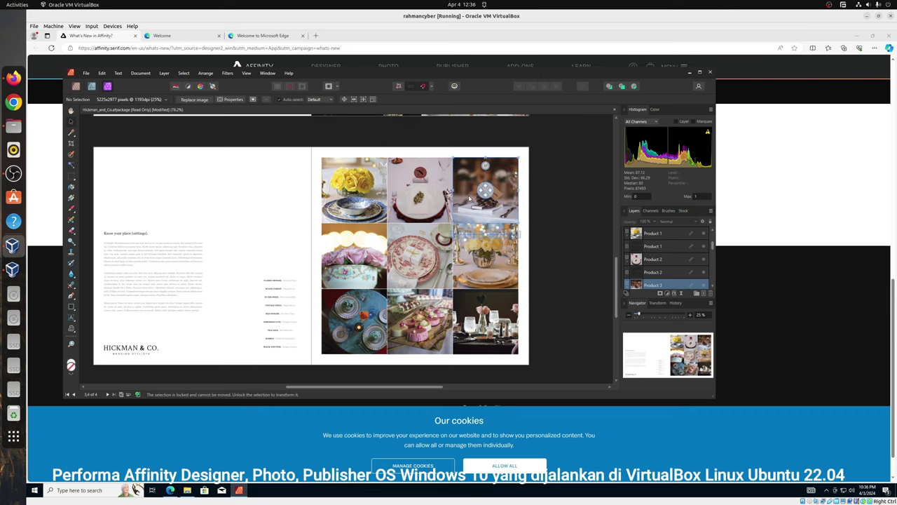
double_click(469, 199)
key("w")
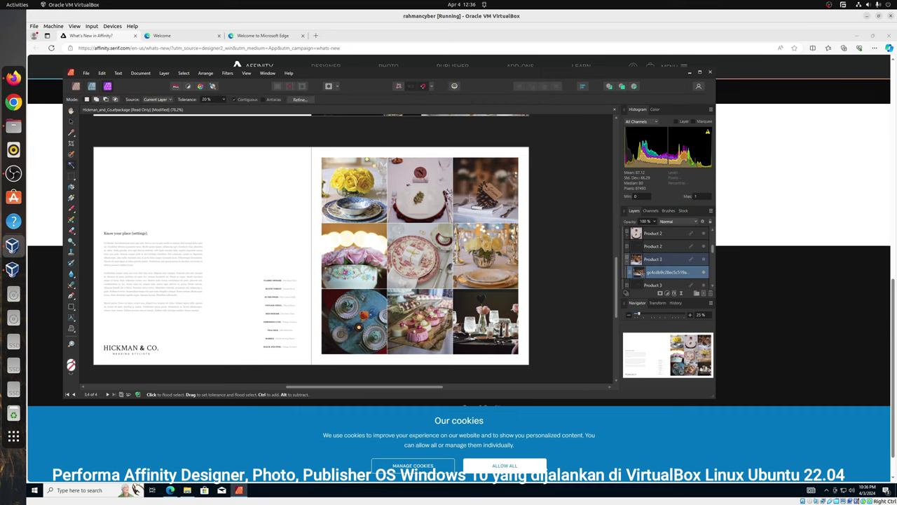
left_click(71, 122)
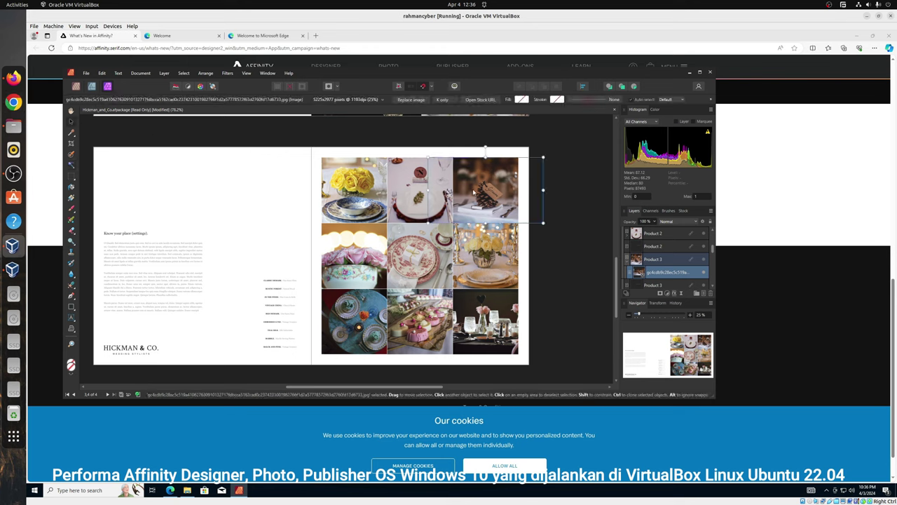
Step: Give the top-right photo a 29% light-purple Color Overlay layer effect
right_click(474, 191)
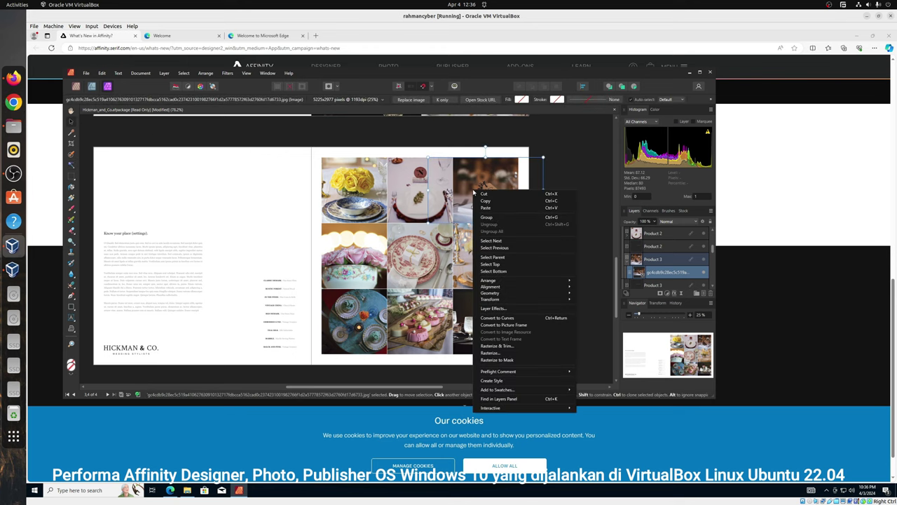
left_click(516, 309)
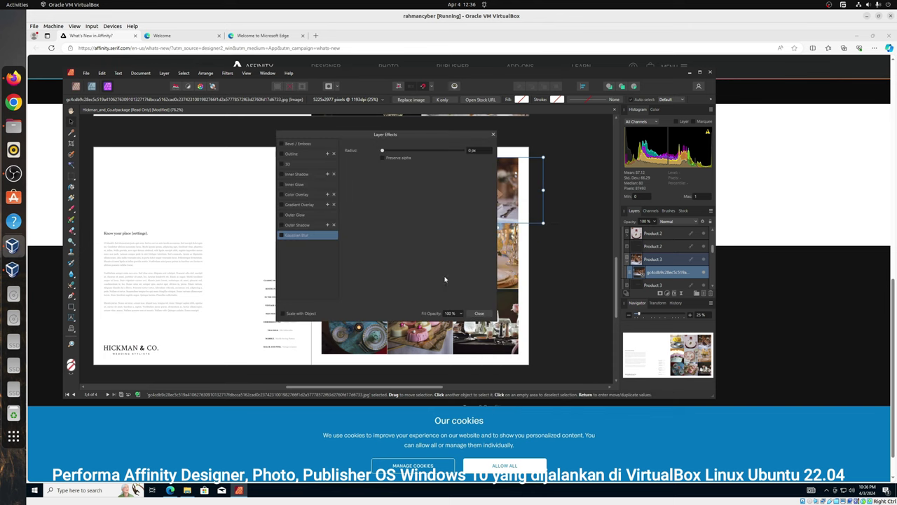
left_click_drag(394, 138, 234, 166)
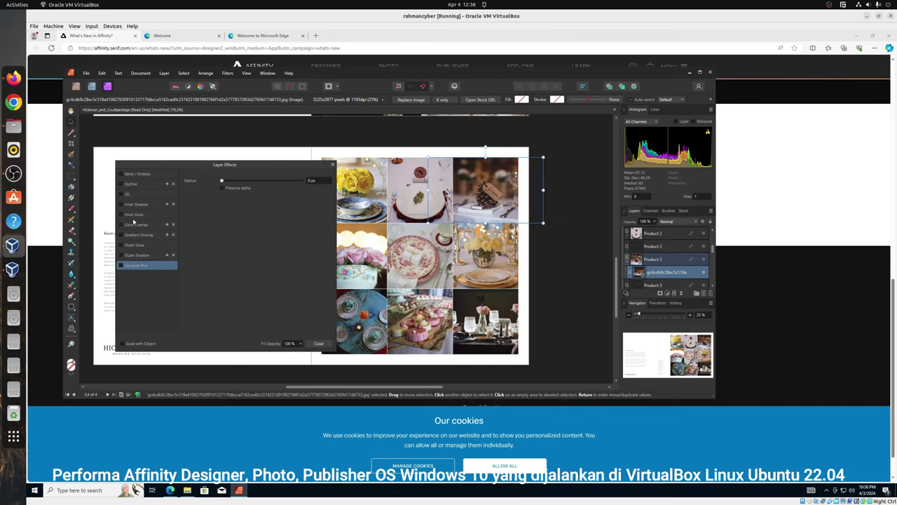
left_click(120, 225)
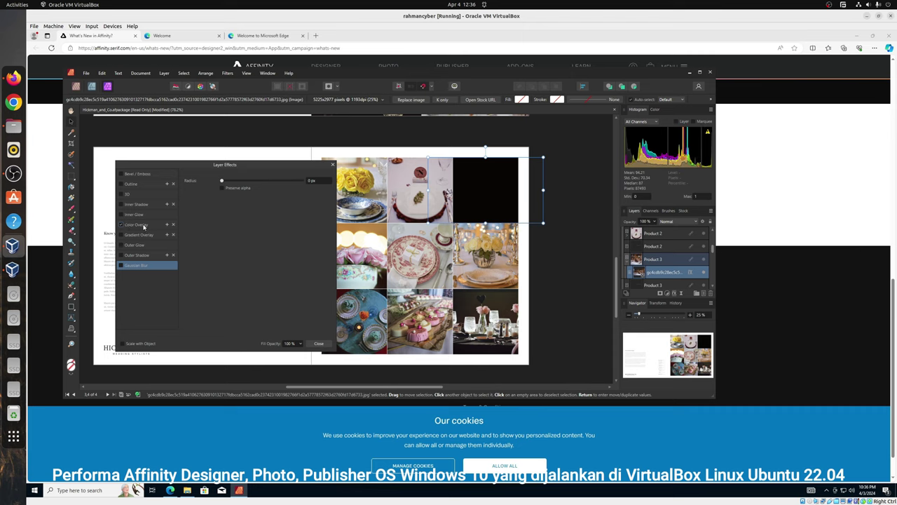
left_click(137, 224)
left_click_drag(301, 189, 245, 189)
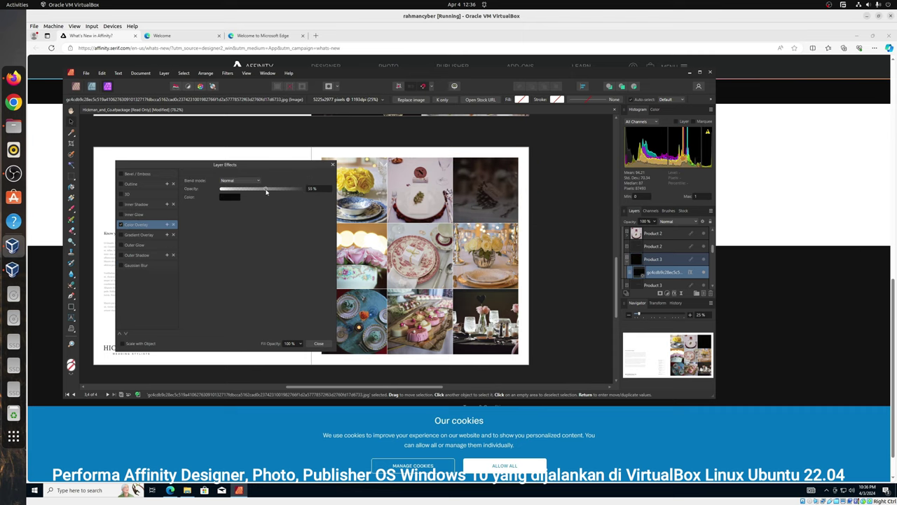
left_click(227, 197)
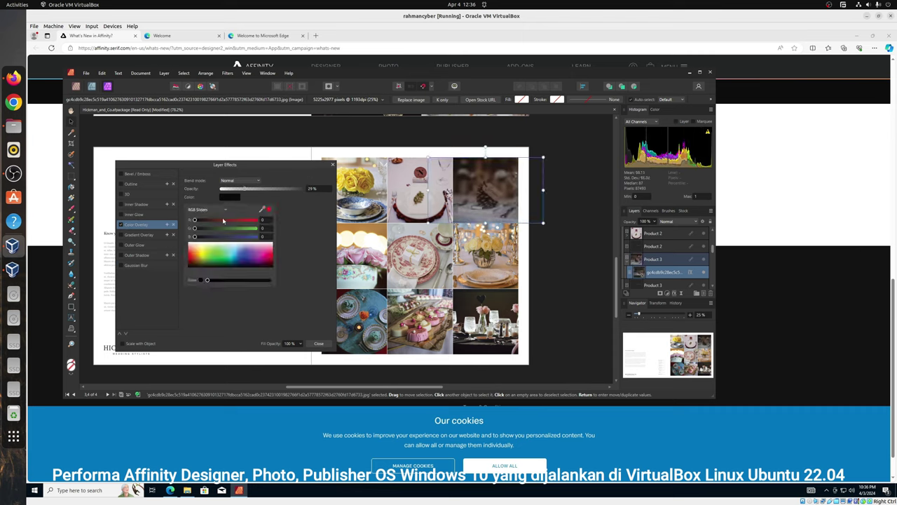
left_click_drag(213, 259, 250, 250)
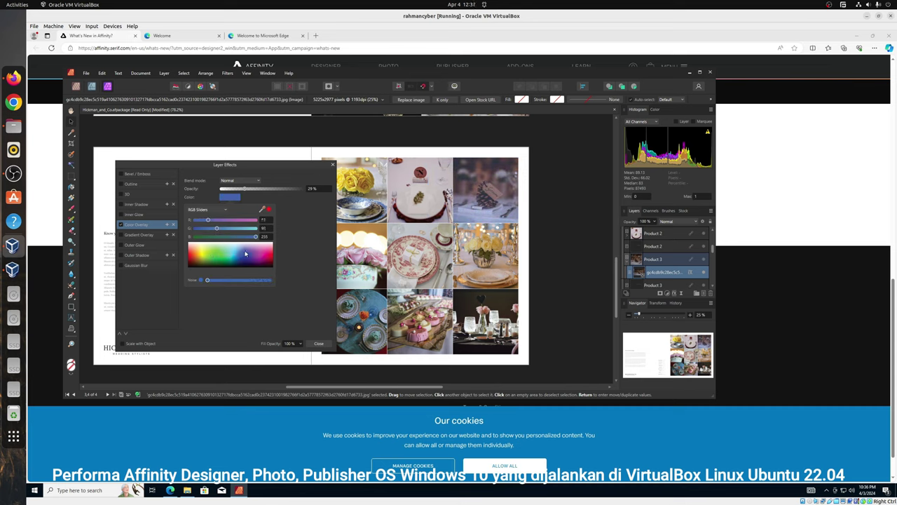
left_click(314, 240)
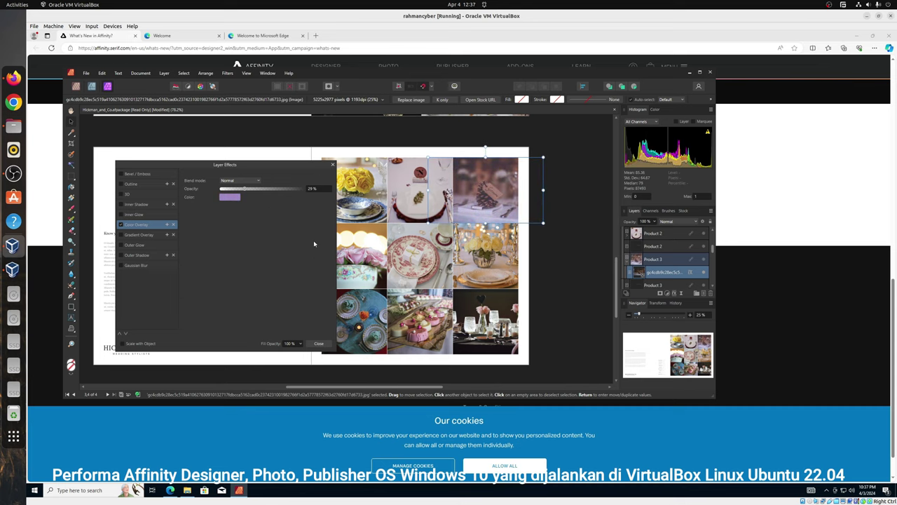
Step: Add a Linear Gradient Overlay with an extra stop near 41%, at 17% opacity
left_click(142, 235)
left_click(119, 234)
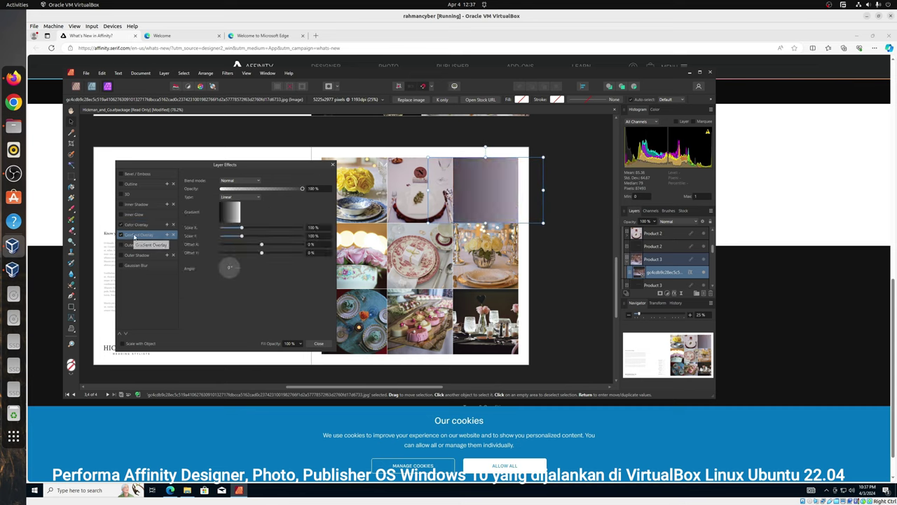
left_click(227, 218)
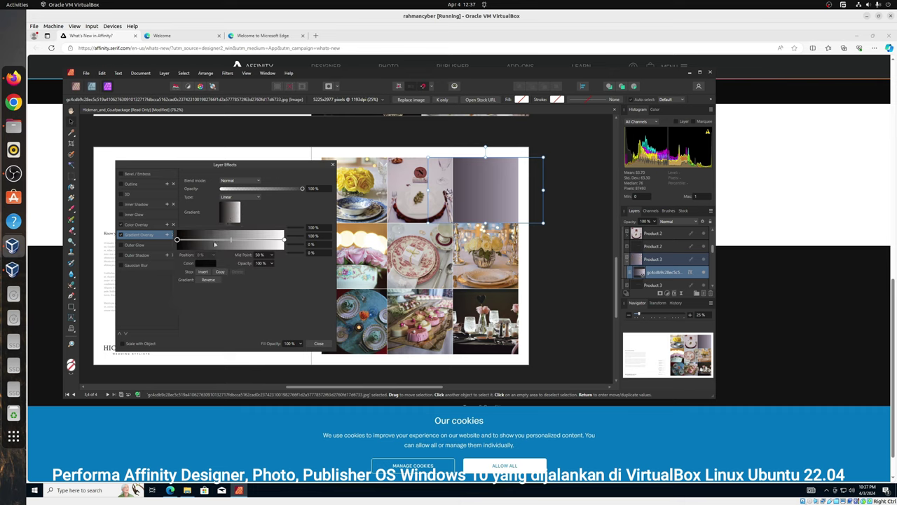
left_click(273, 215)
left_click(254, 198)
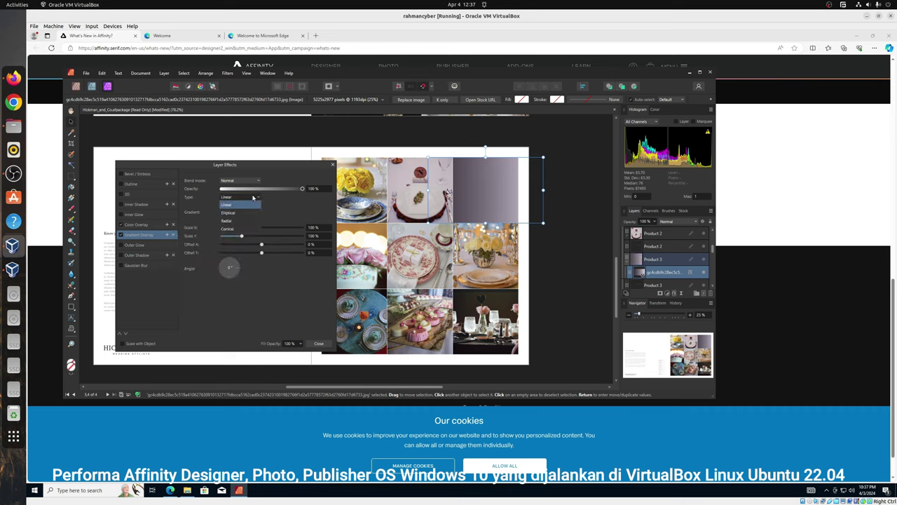
left_click(300, 216)
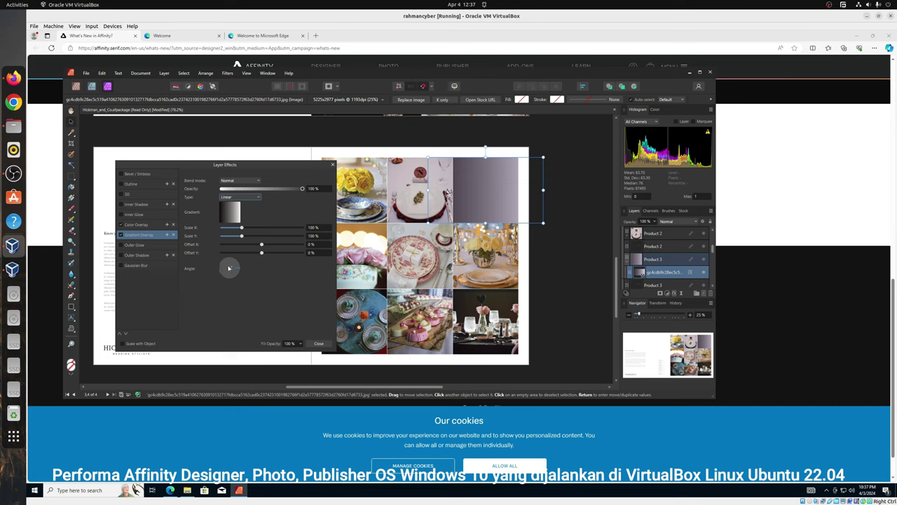
left_click(225, 216)
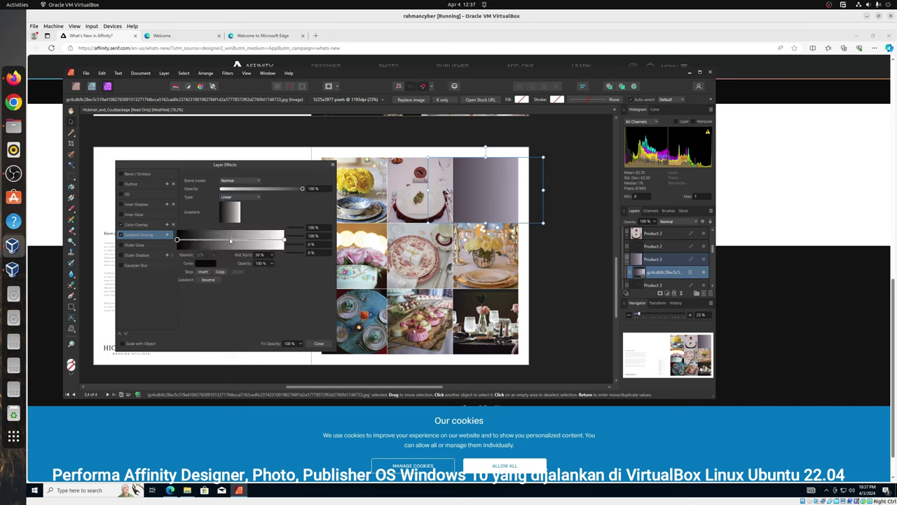
left_click(186, 240)
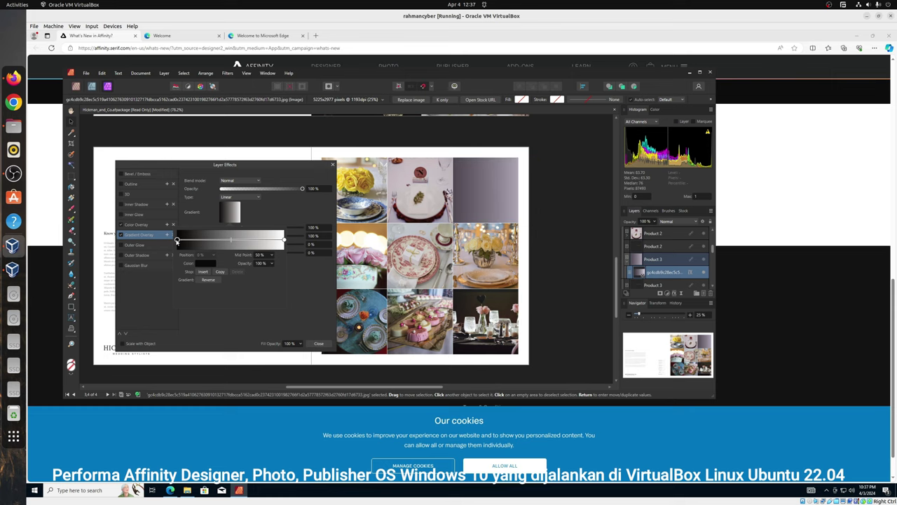
left_click_drag(186, 240, 223, 241)
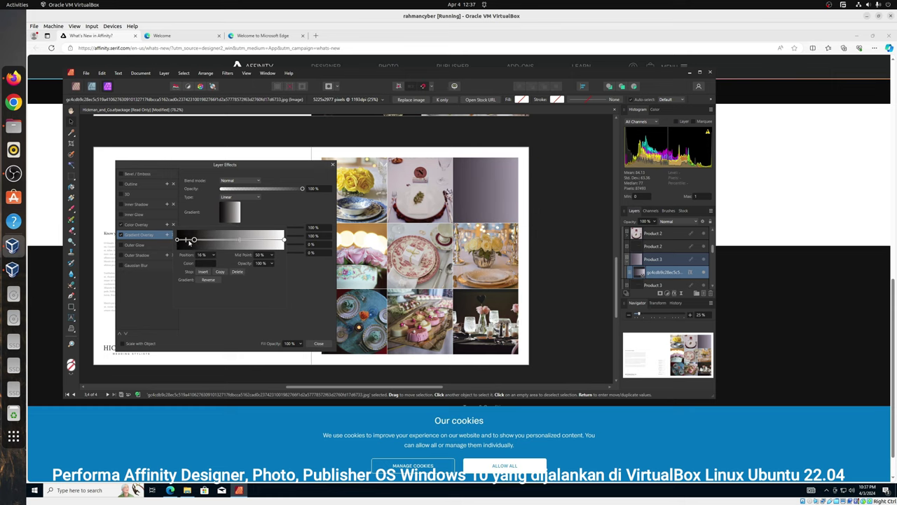
key("Escape")
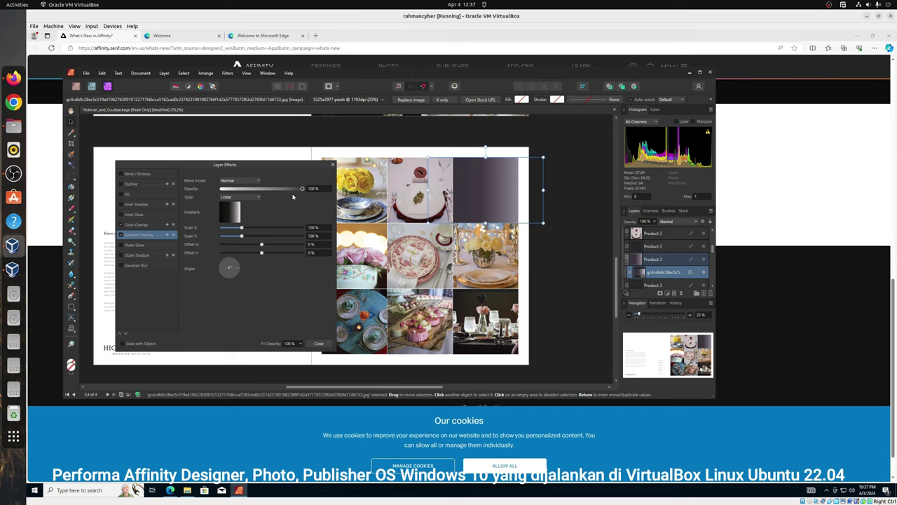
left_click_drag(302, 188, 234, 189)
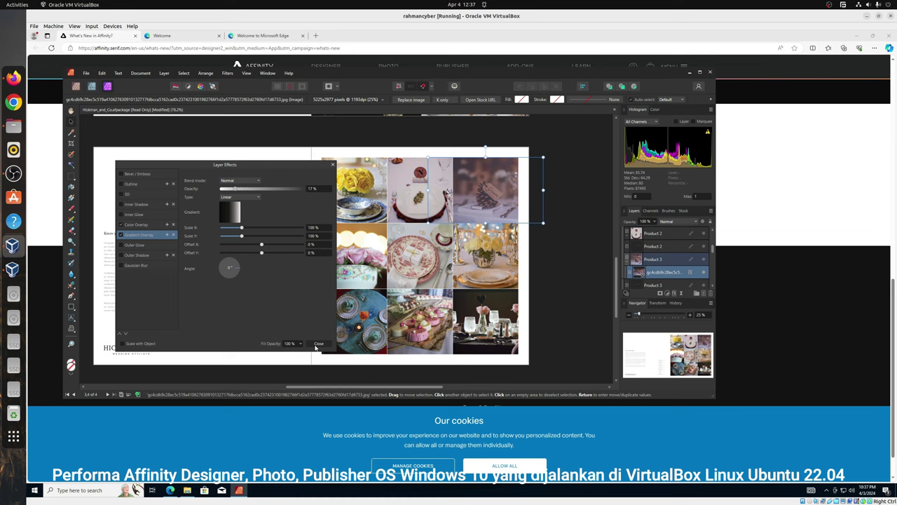
left_click(317, 344)
left_click(167, 133)
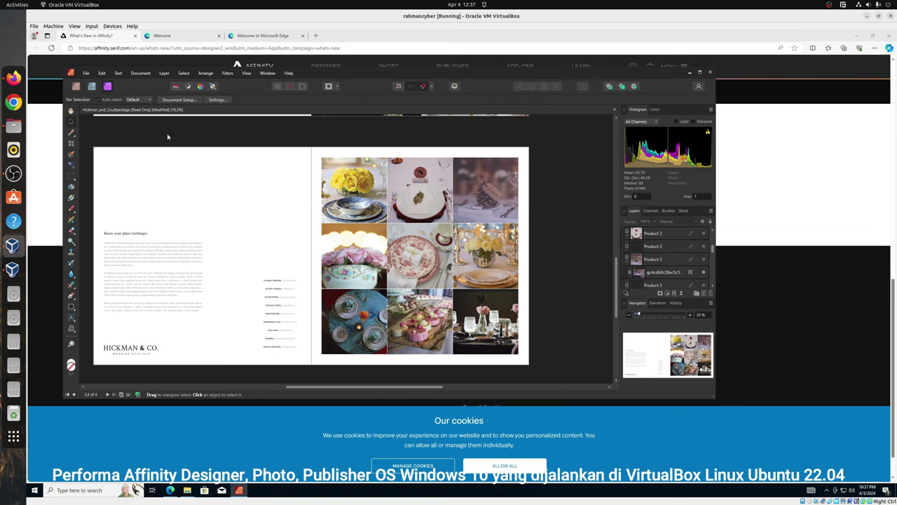
Step: Save the brochure as Hickman_and_Co in Affinity Files format
left_click(186, 73)
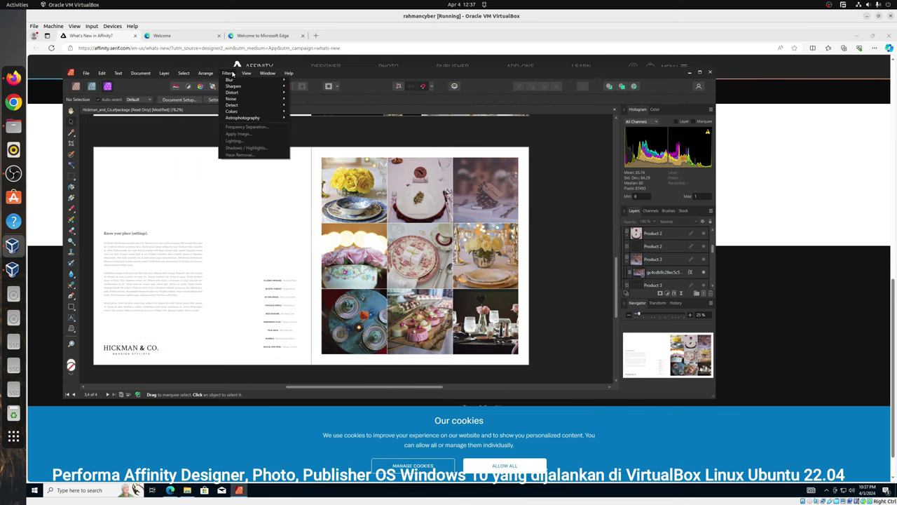
mouse_move(233, 86)
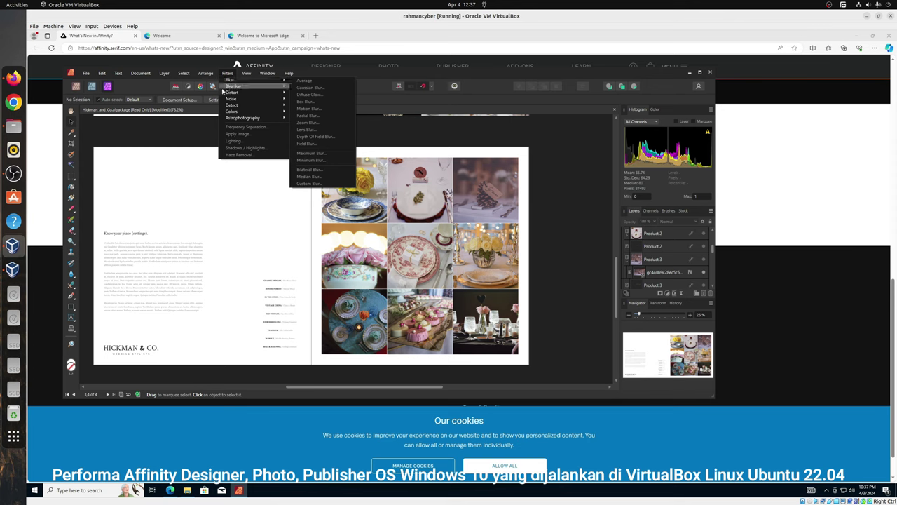
mouse_move(85, 72)
left_click(101, 152)
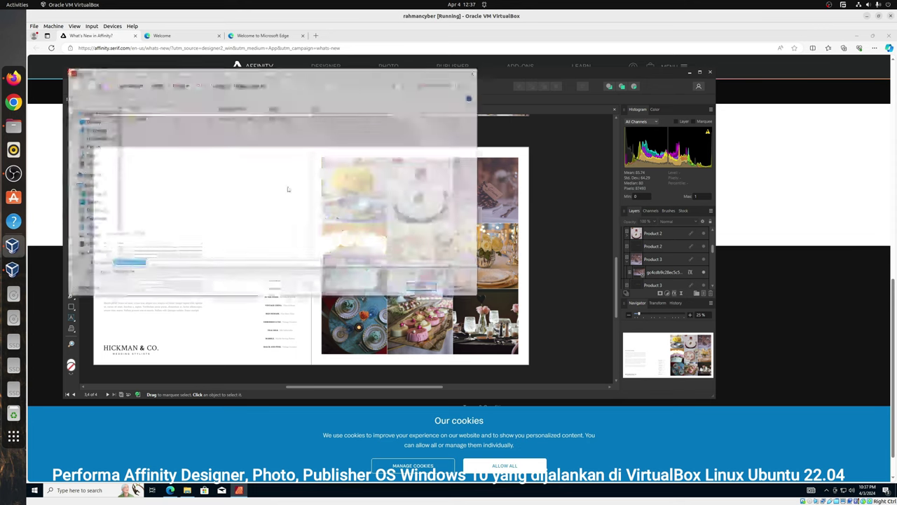
left_click(162, 273)
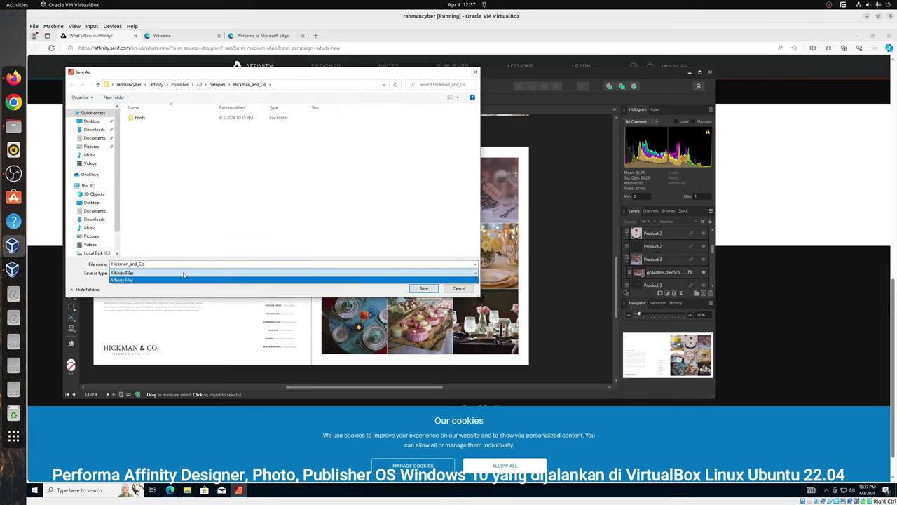
left_click(424, 290)
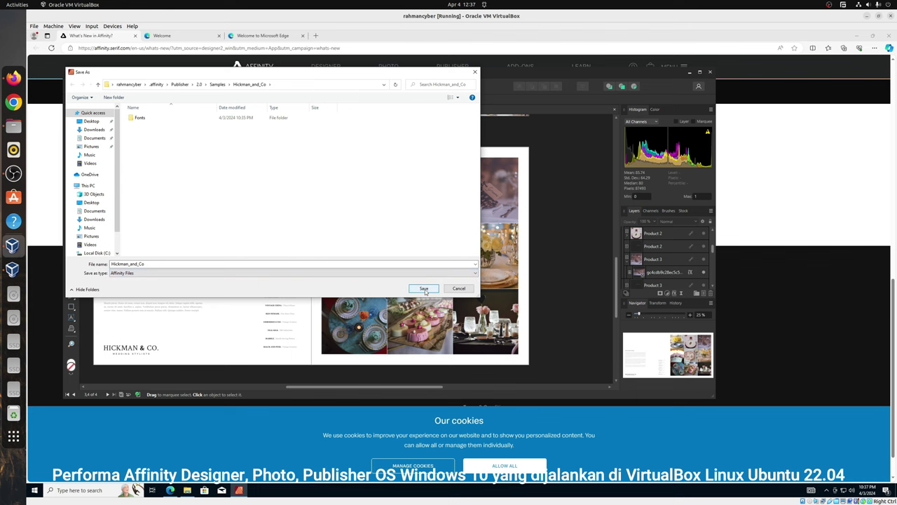
left_click(424, 290)
Step: Open the Export dialog, move it aside for the preview, and show the format list
left_click(86, 73)
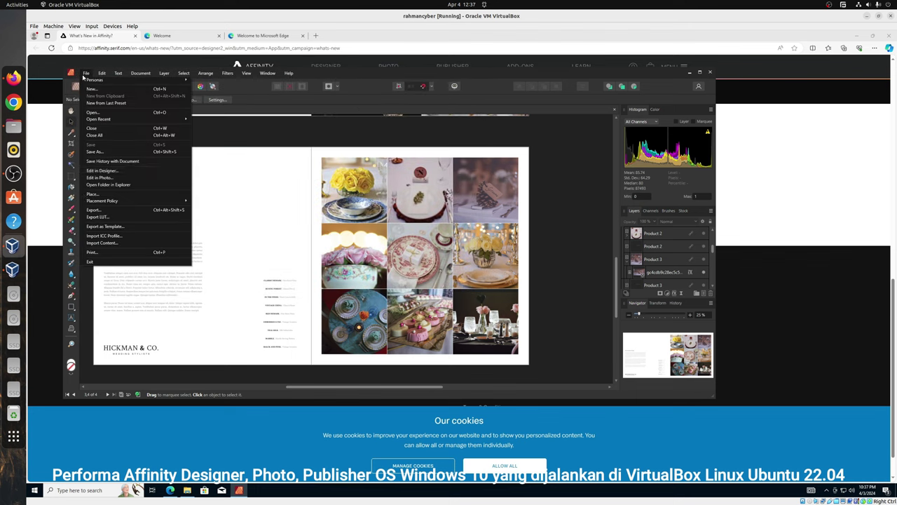
left_click(93, 209)
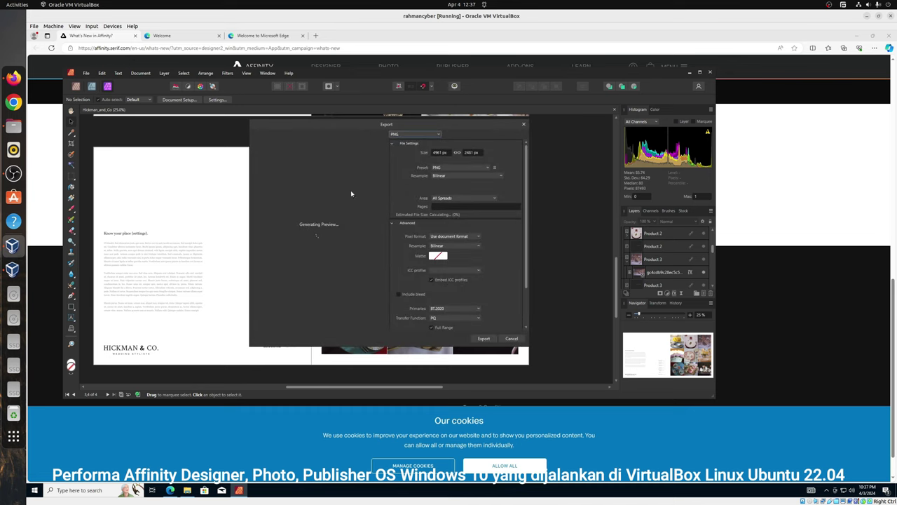
left_click_drag(401, 127, 232, 150)
left_click(242, 157)
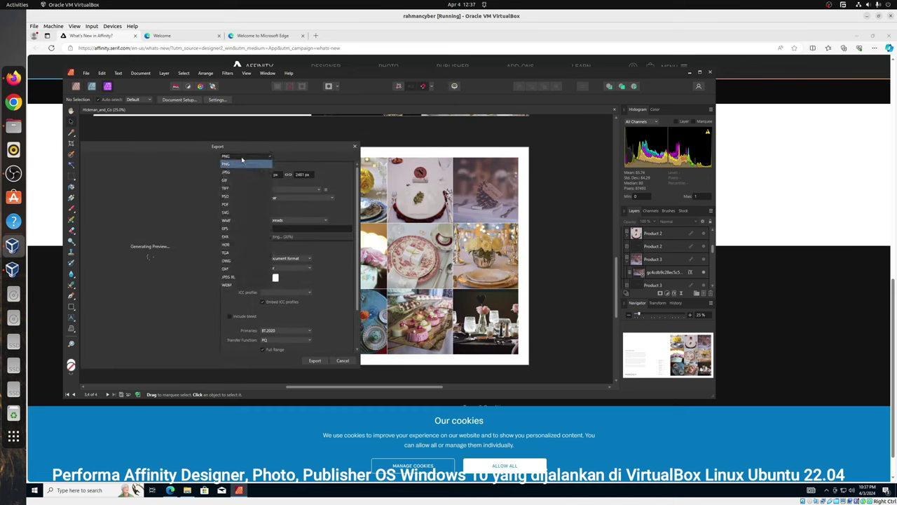
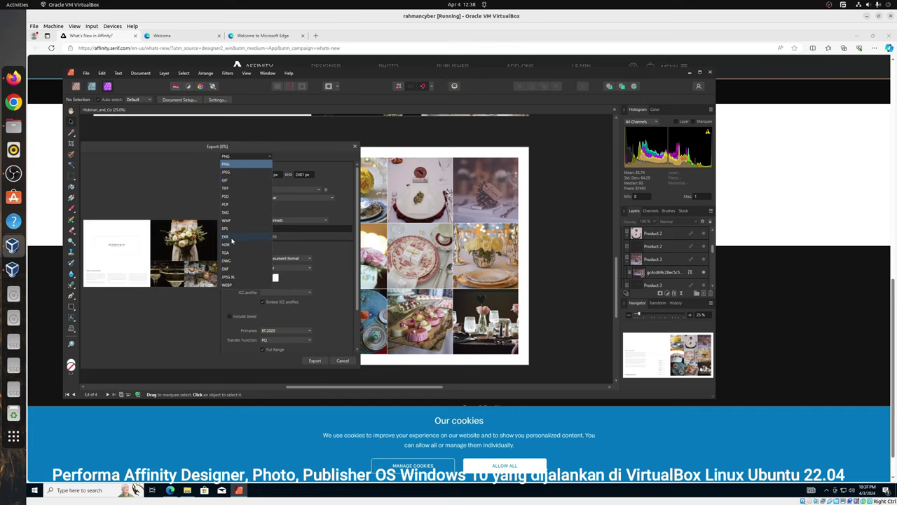
Step: Dismiss the open export settings and switch back to the Publisher persona
left_click(281, 212)
left_click(354, 146)
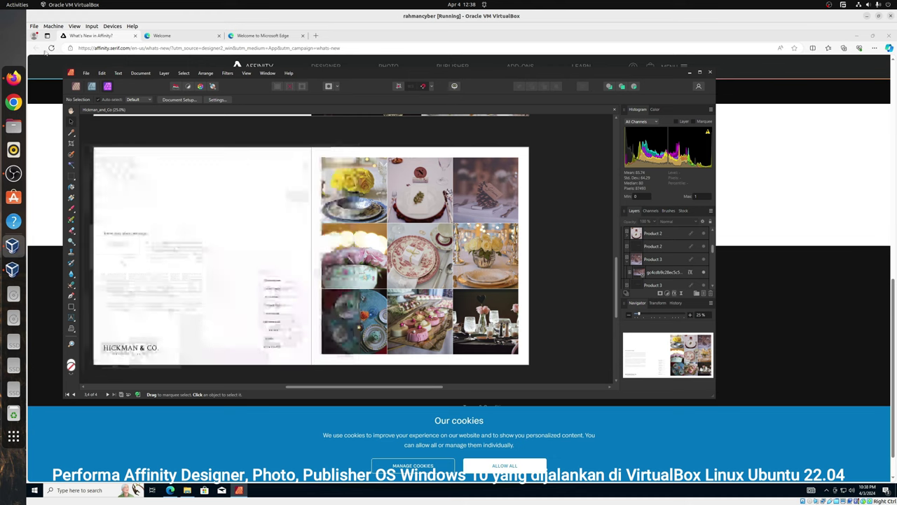
left_click(85, 73)
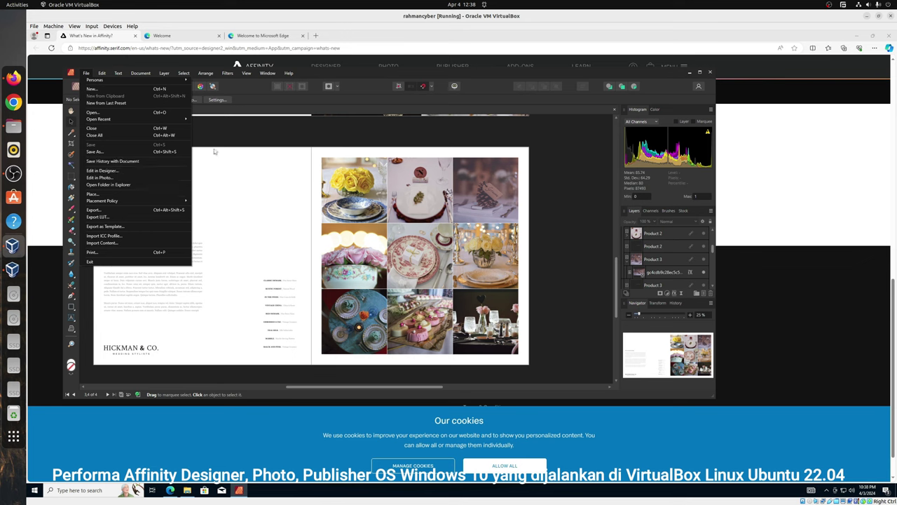
left_click(216, 152)
left_click(76, 87)
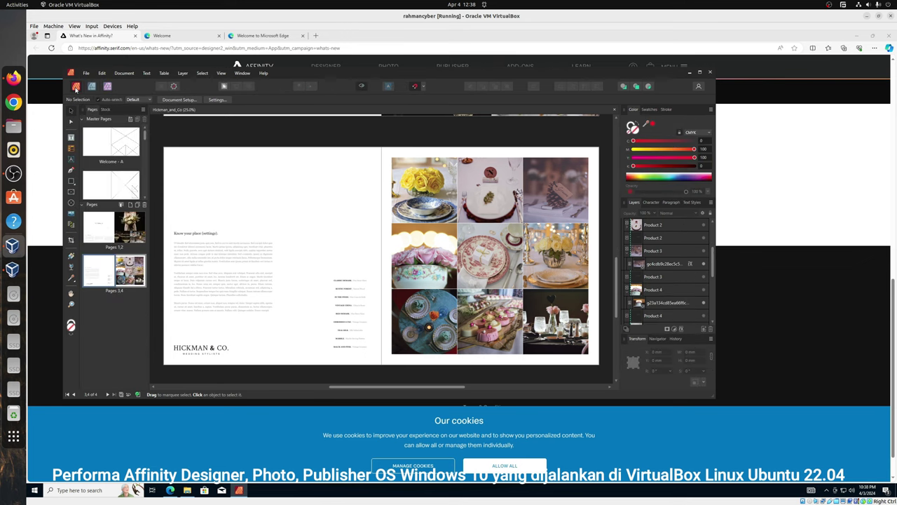
Step: Reopen the export settings and compare PDF, DWG and EPS formats, ending on EPS
left_click(85, 72)
left_click(95, 217)
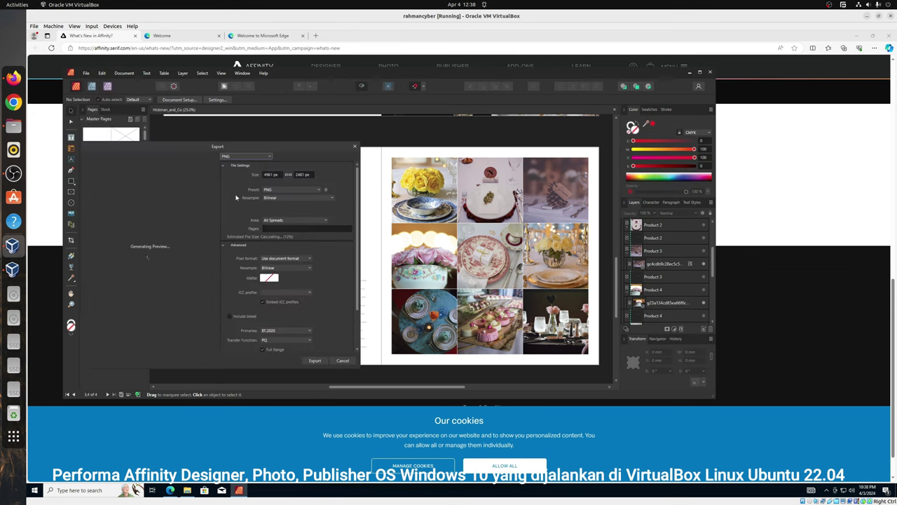
left_click(259, 157)
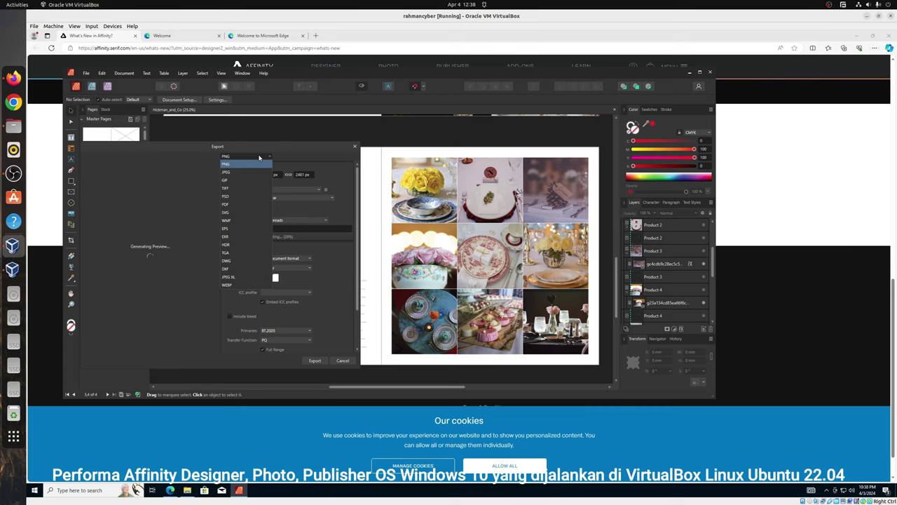
left_click(238, 204)
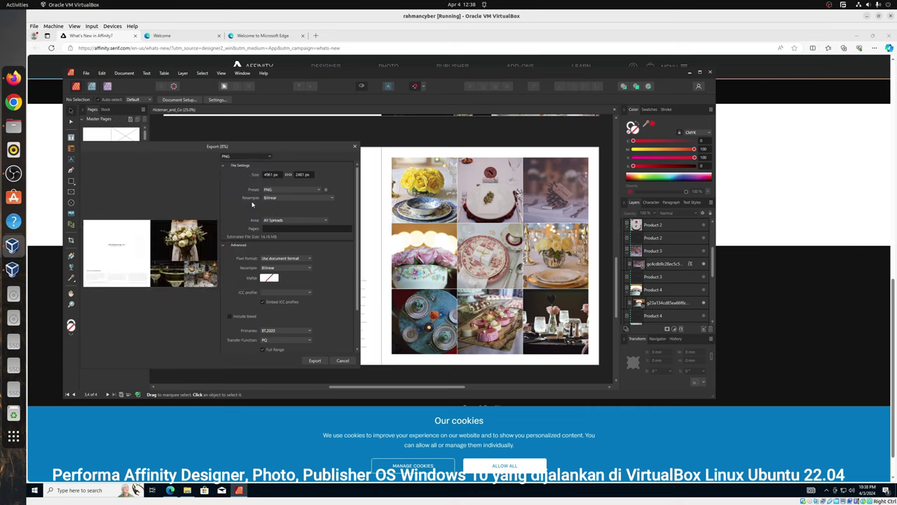
left_click(298, 174)
left_click(245, 155)
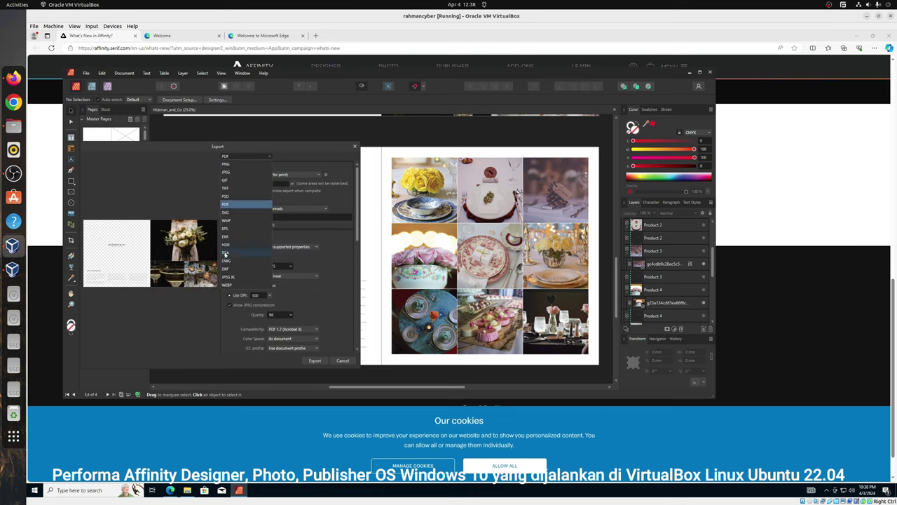
left_click(227, 260)
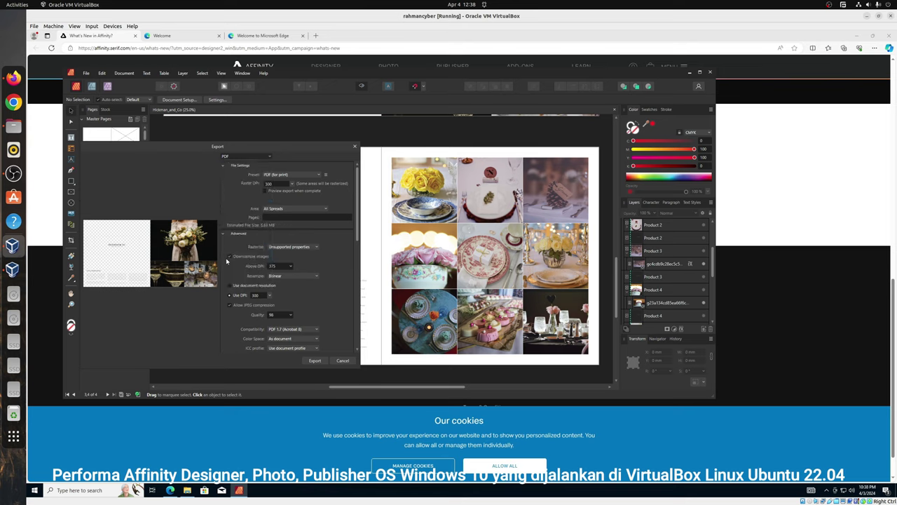
left_click(249, 157)
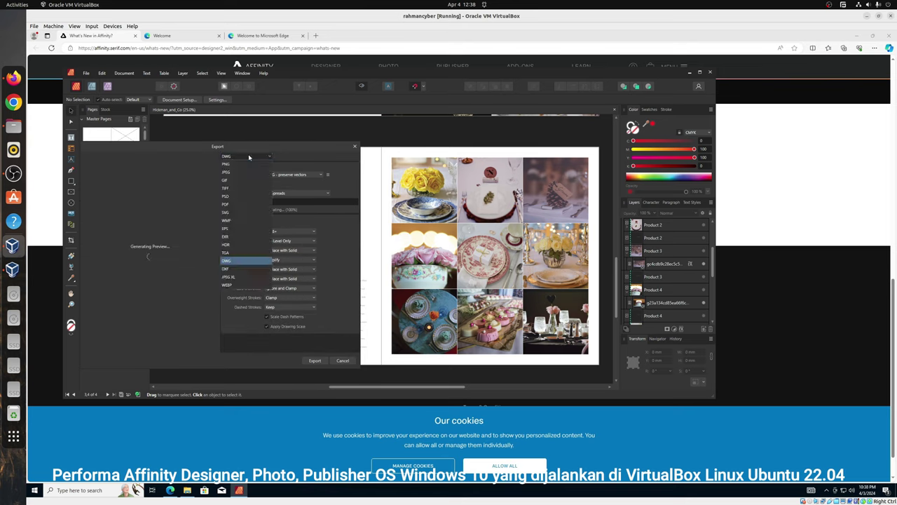
left_click(232, 229)
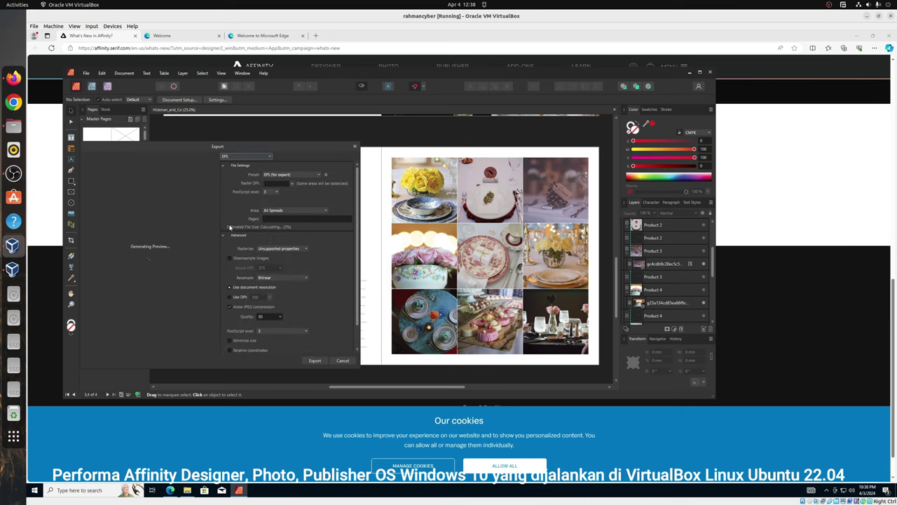
scroll(331, 275, "down", 1)
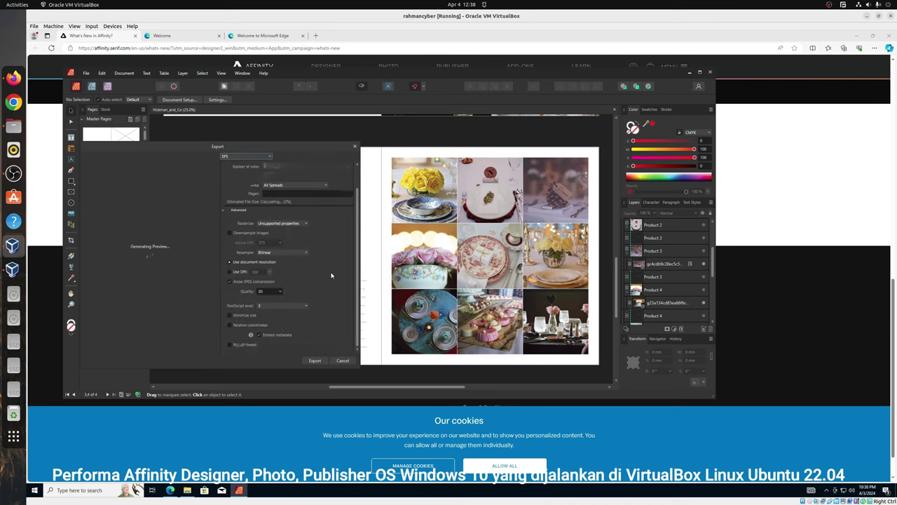
scroll(332, 276, "up", 1)
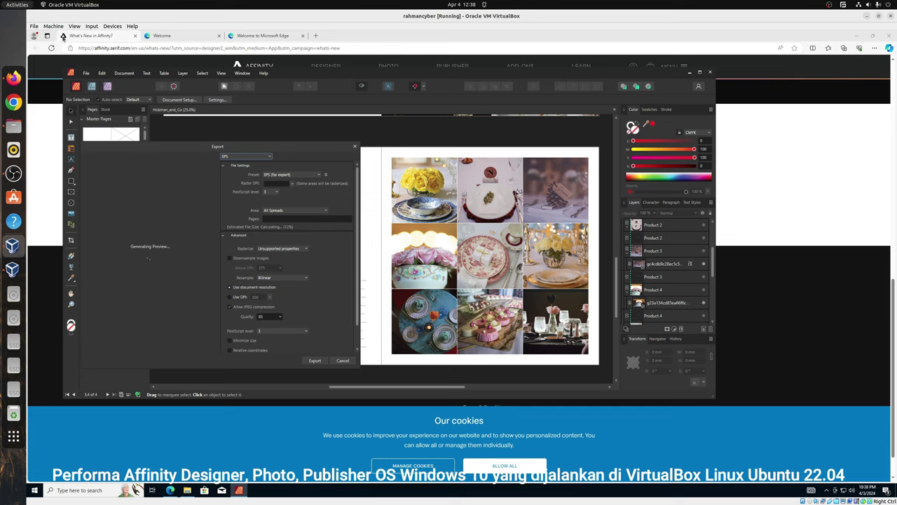
left_click(355, 148)
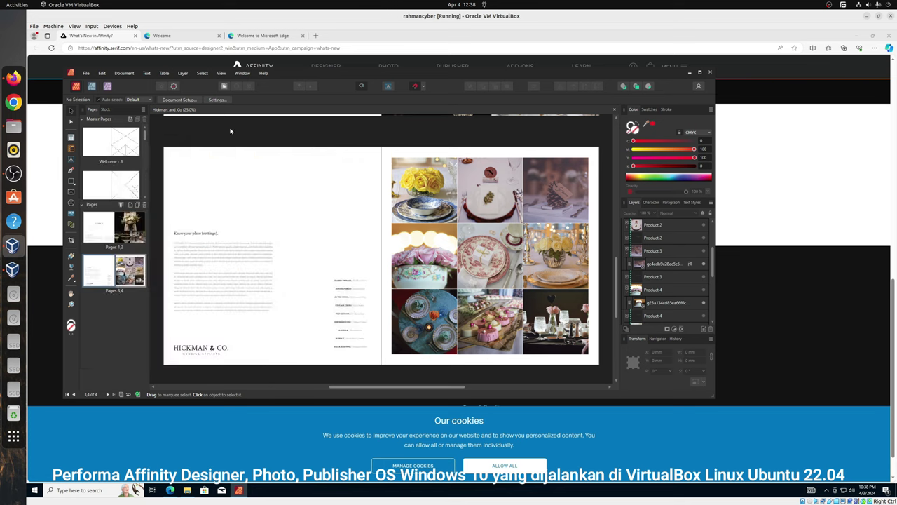
left_click(86, 72)
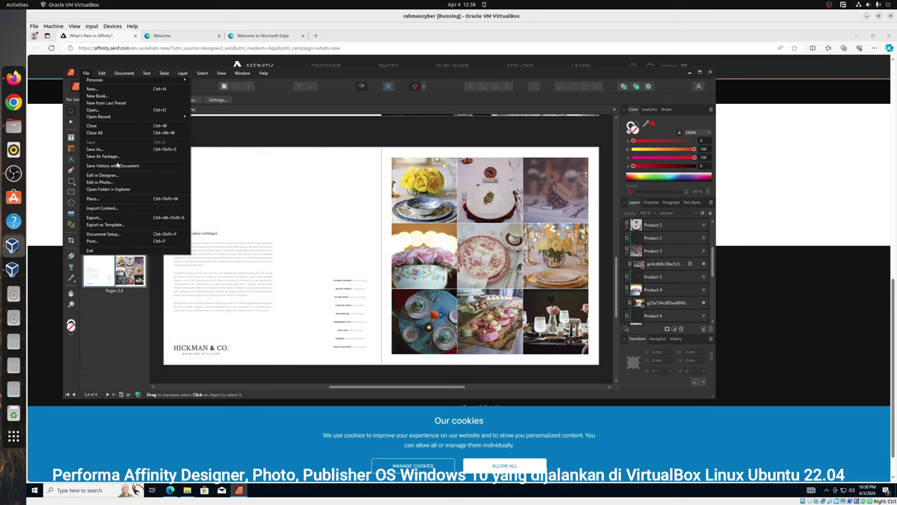
left_click(128, 156)
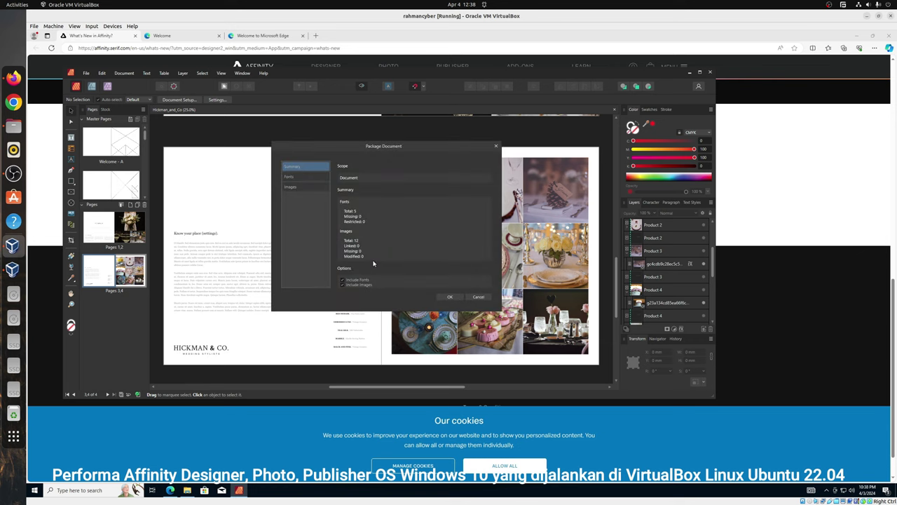
left_click(479, 297)
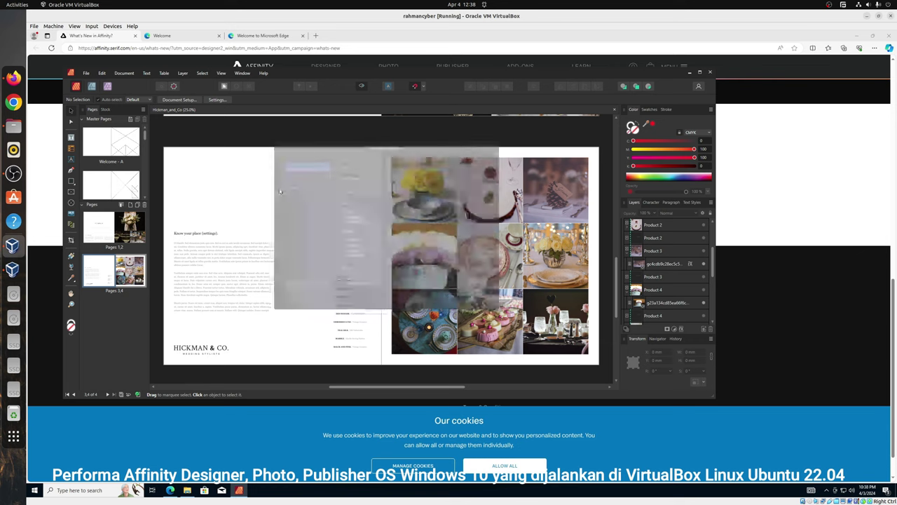
left_click(86, 73)
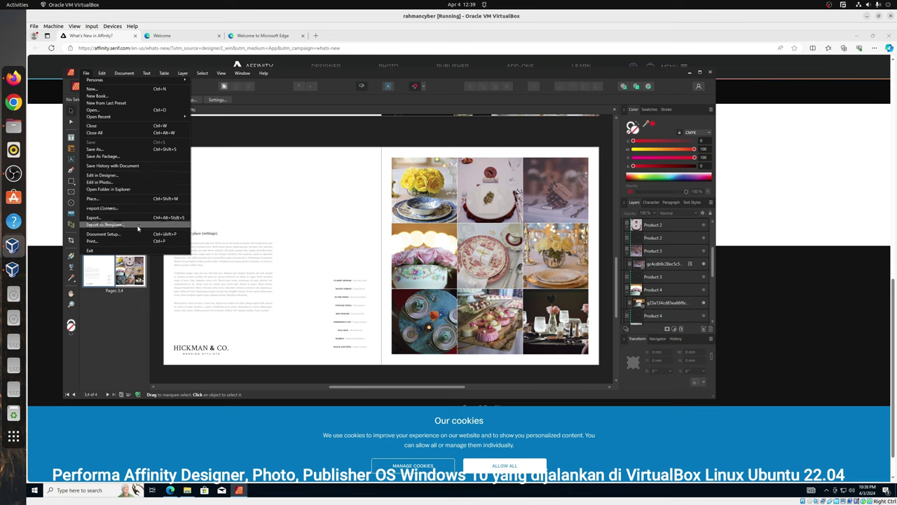
Step: Print with Microsoft Print to PDF as the printer, previewing through to page 4
left_click(98, 241)
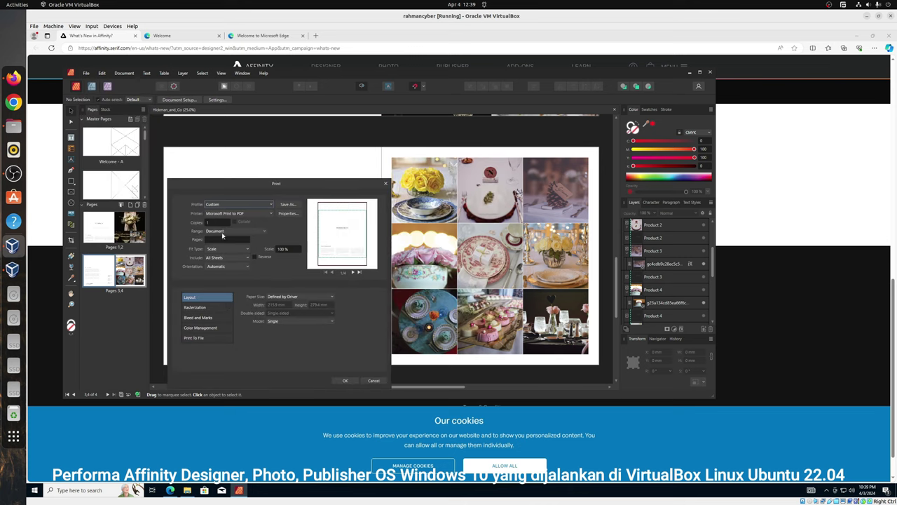
left_click(251, 213)
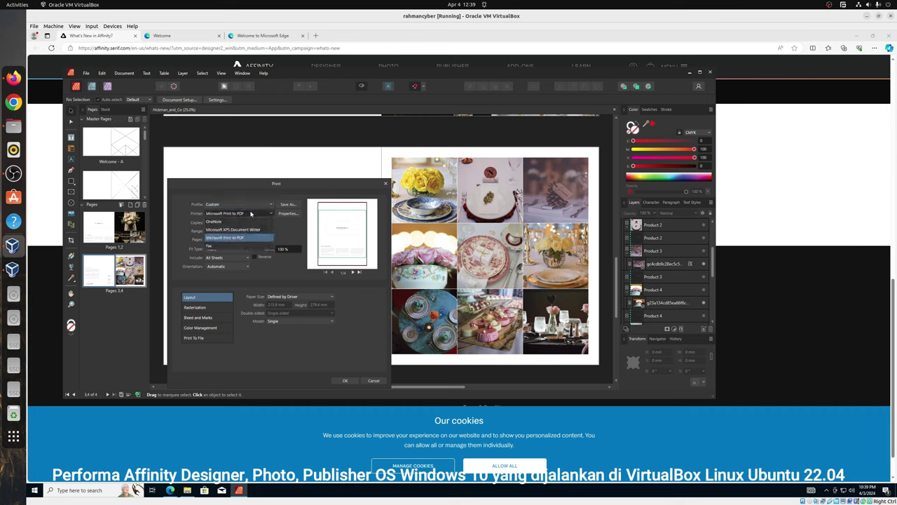
left_click(304, 232)
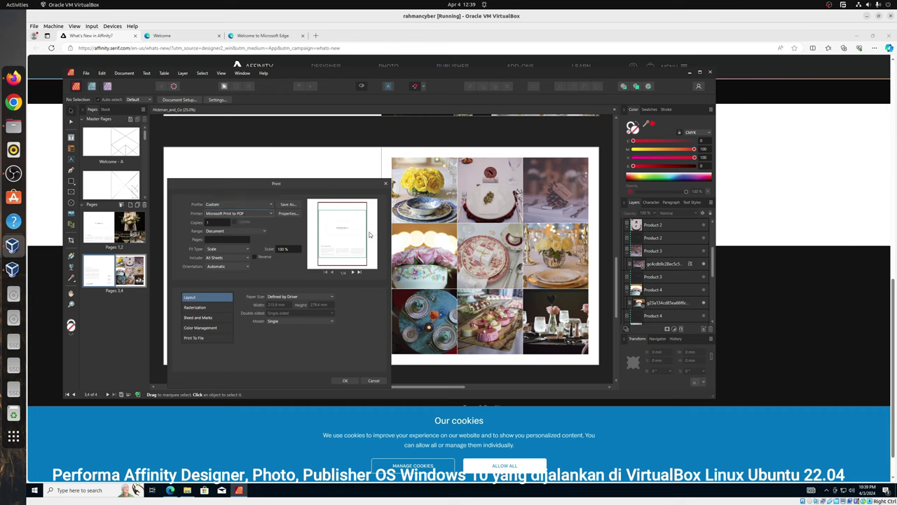
left_click(352, 272)
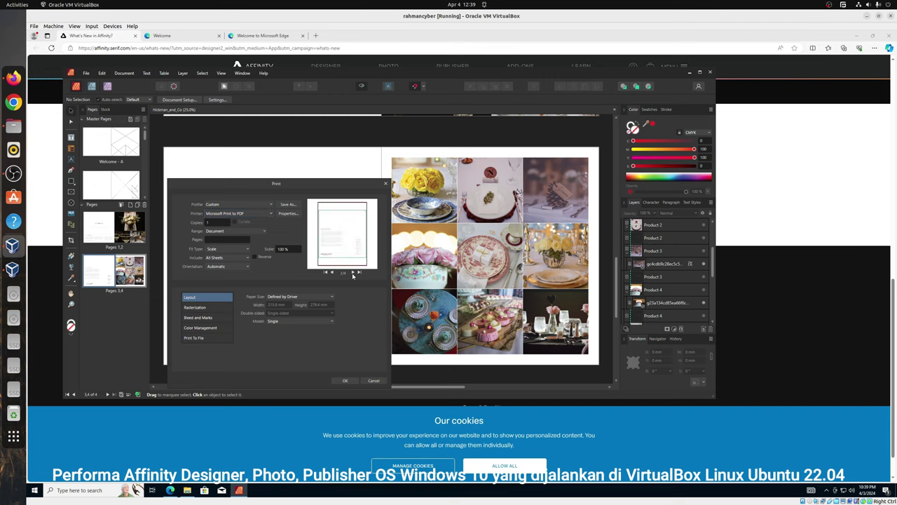
left_click(353, 273)
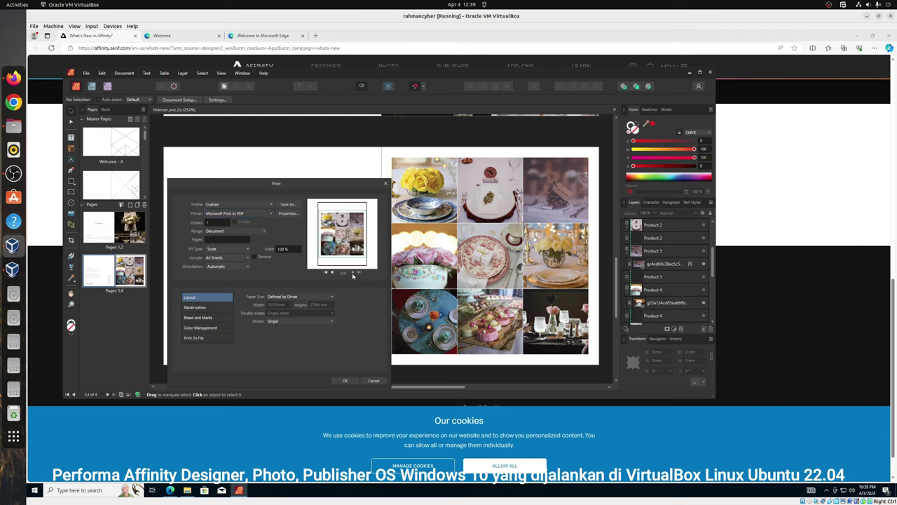
left_click(203, 317)
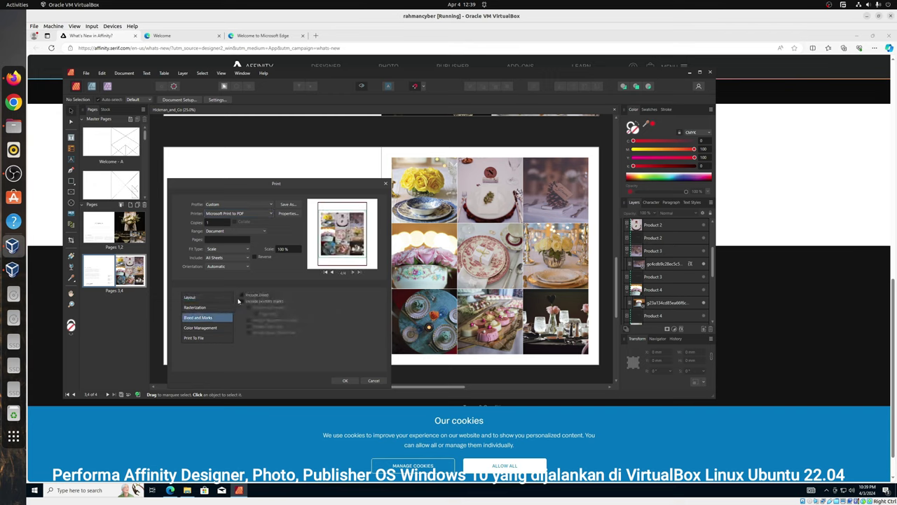
Step: Review the Bleed and Marks and Print To File options, then close without printing
left_click(242, 296)
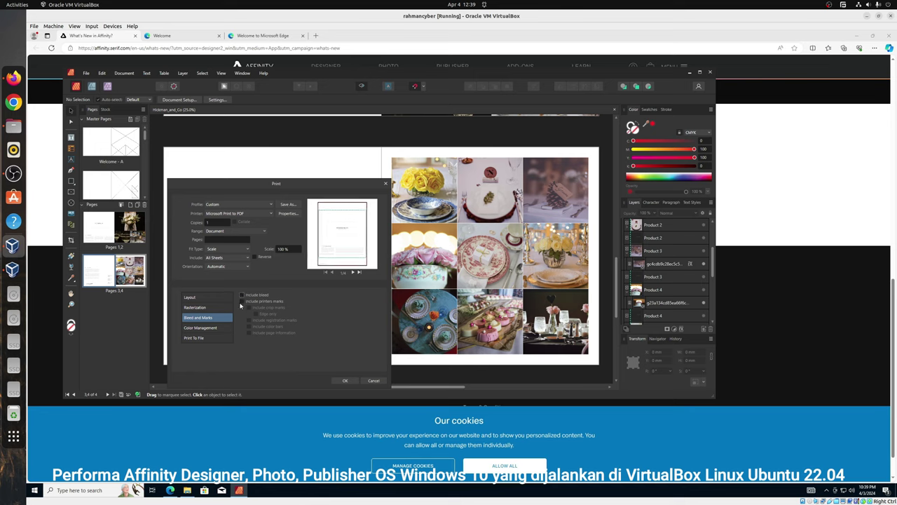
left_click(242, 302)
left_click(242, 301)
left_click(208, 329)
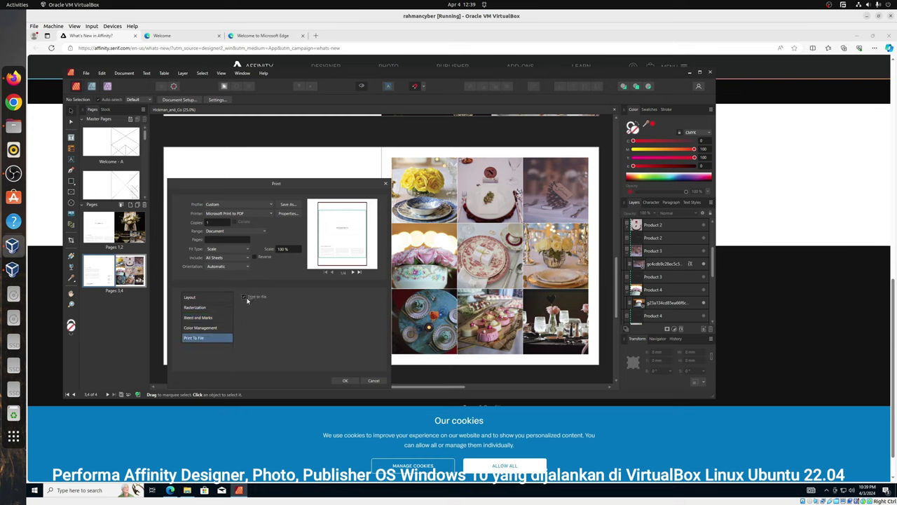
left_click(240, 215)
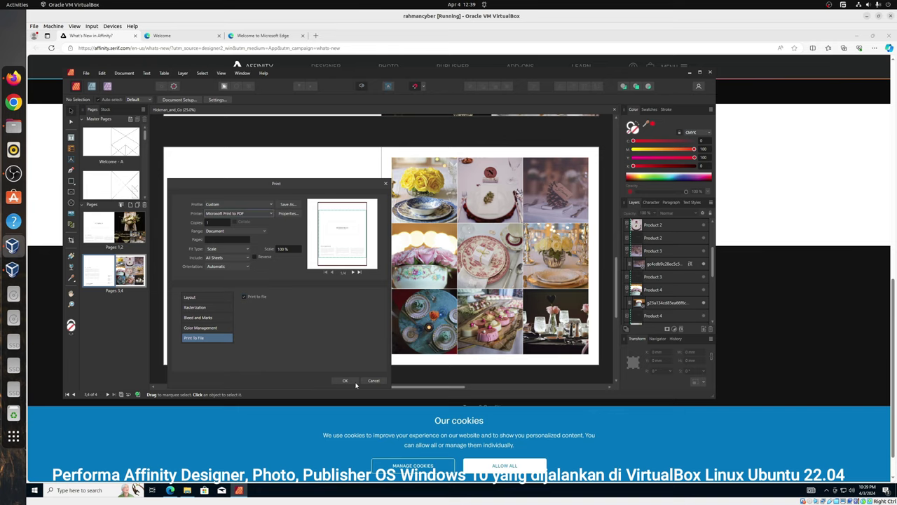
left_click(345, 380)
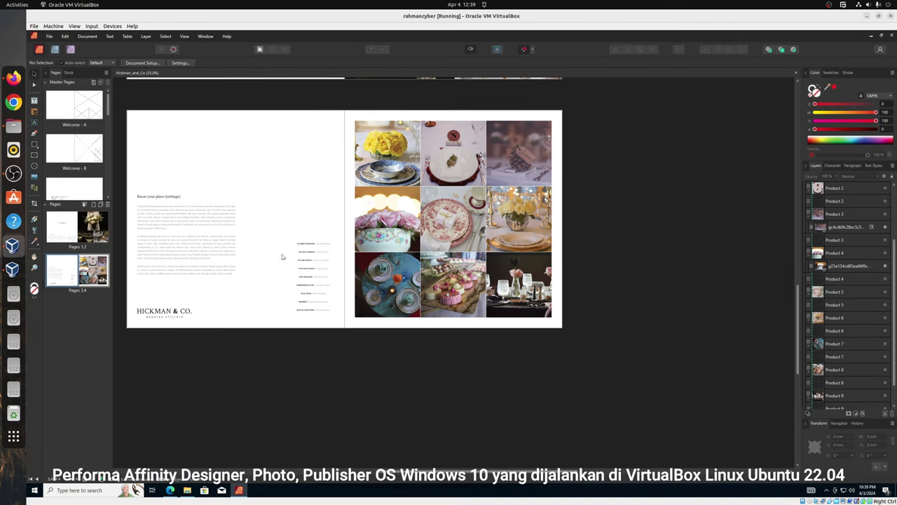
Step: Draw a picture frame above the left-page text and fill it with a Pixabay 'goose' stock photo
left_click_drag(265, 152, 324, 200)
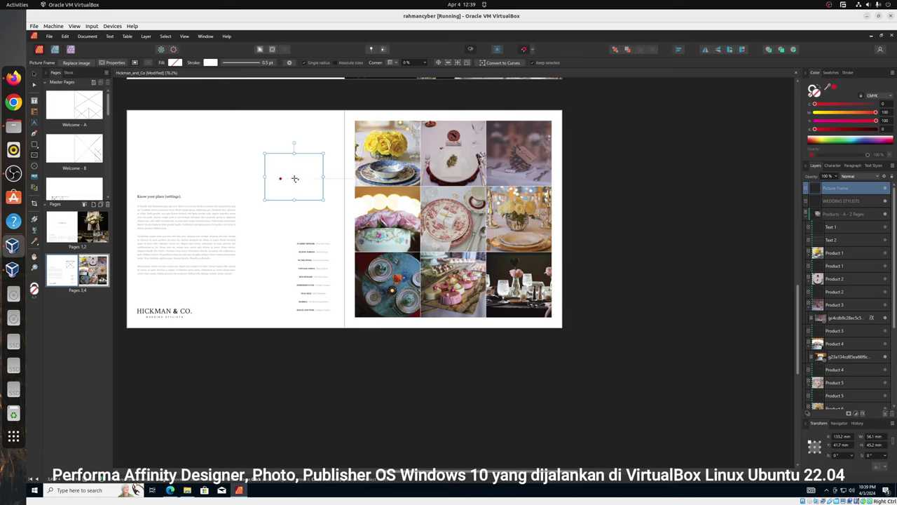
left_click(69, 73)
type("GOOSE")
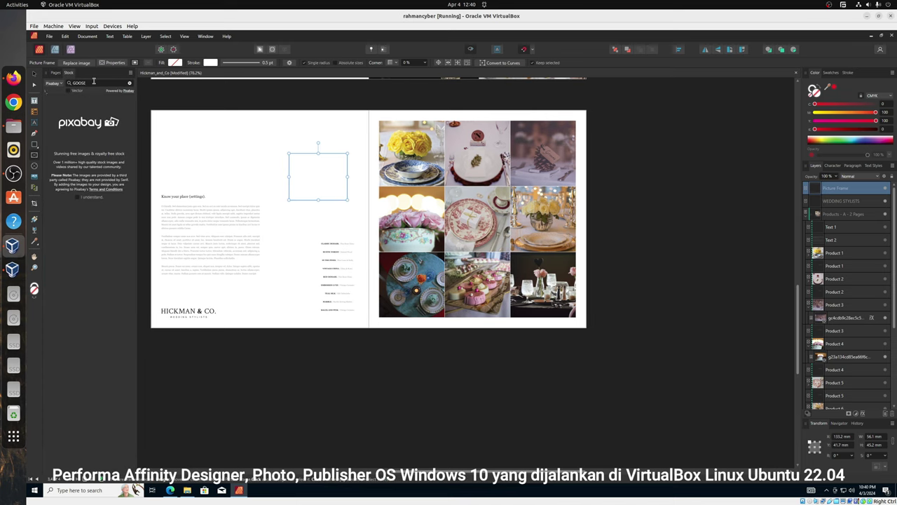
key("Return")
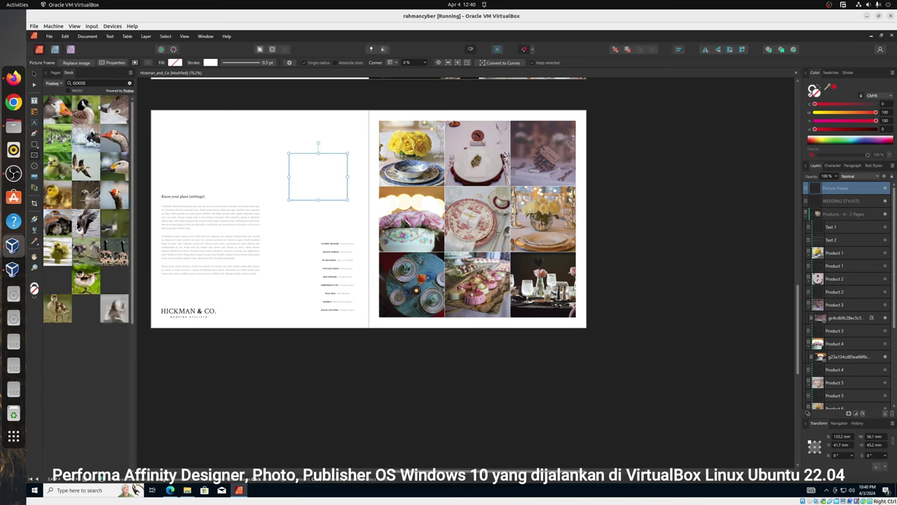
left_click_drag(79, 111, 178, 161)
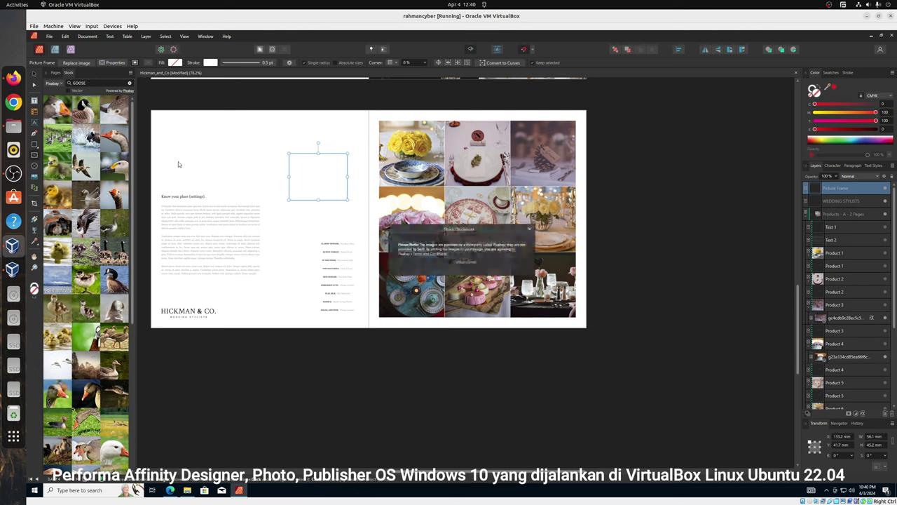
left_click(449, 261)
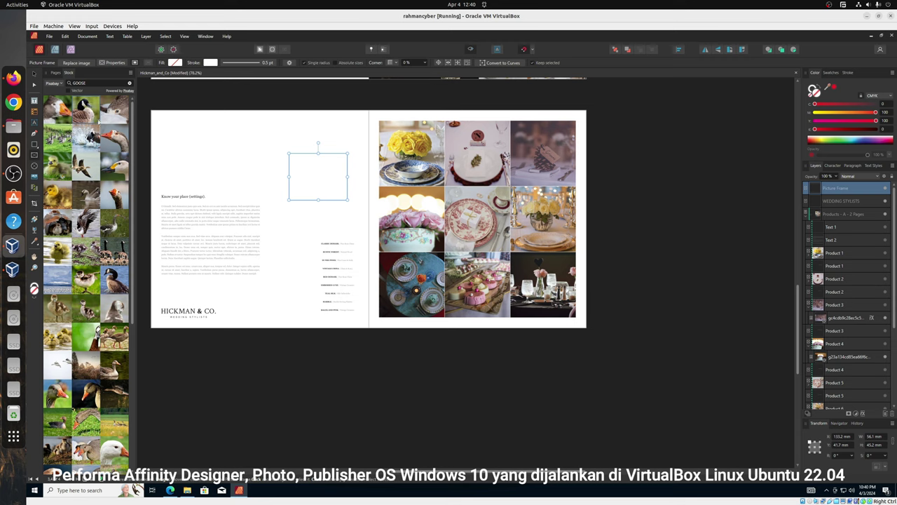
left_click_drag(88, 116, 327, 181)
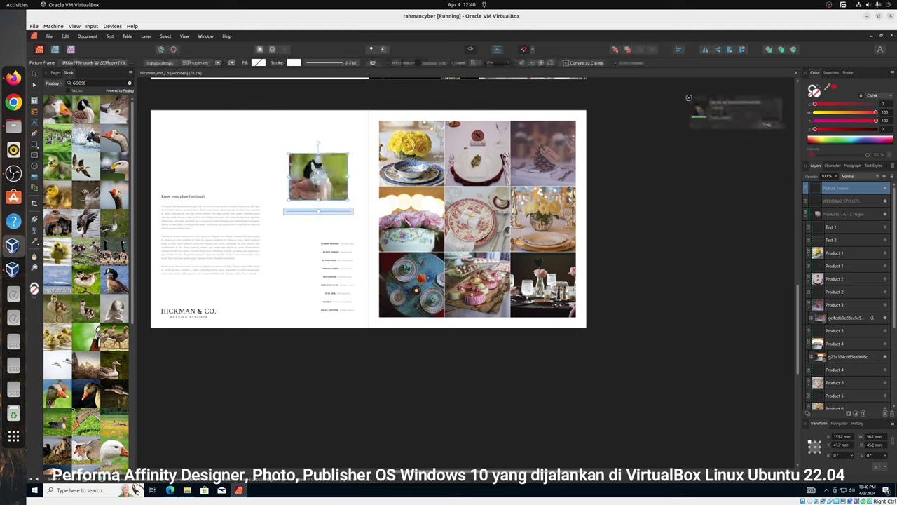
Step: Widen the goose frame to about 56 mm and scale up the photo inside it
left_click_drag(346, 201, 334, 200)
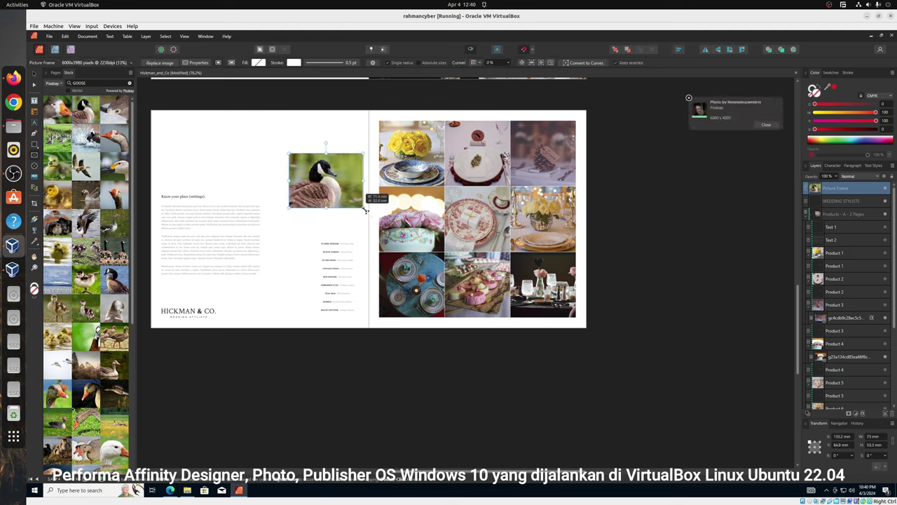
left_click_drag(334, 199, 385, 221)
double_click(318, 175)
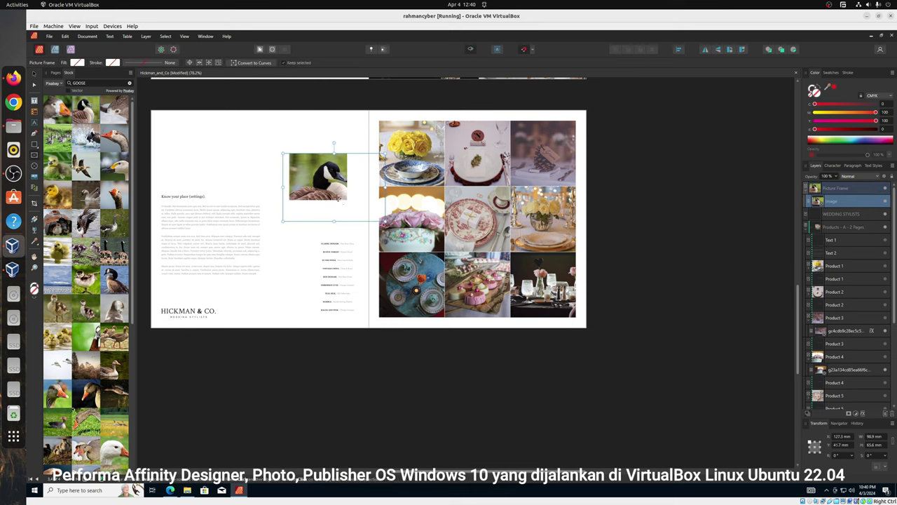
left_click_drag(319, 179, 319, 160)
left_click(250, 126)
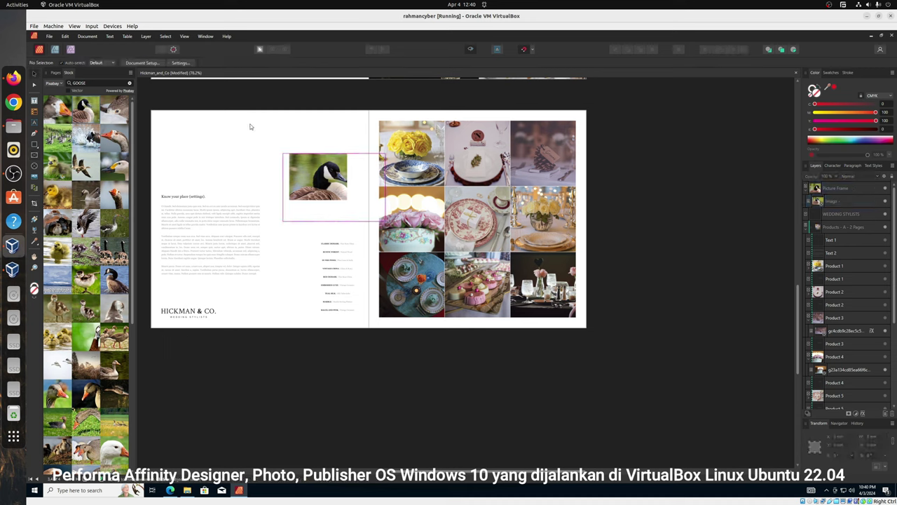
Step: Move the VirtualBox window up and to the right over the Ubuntu desktop
scroll(90, 302, "down", 3)
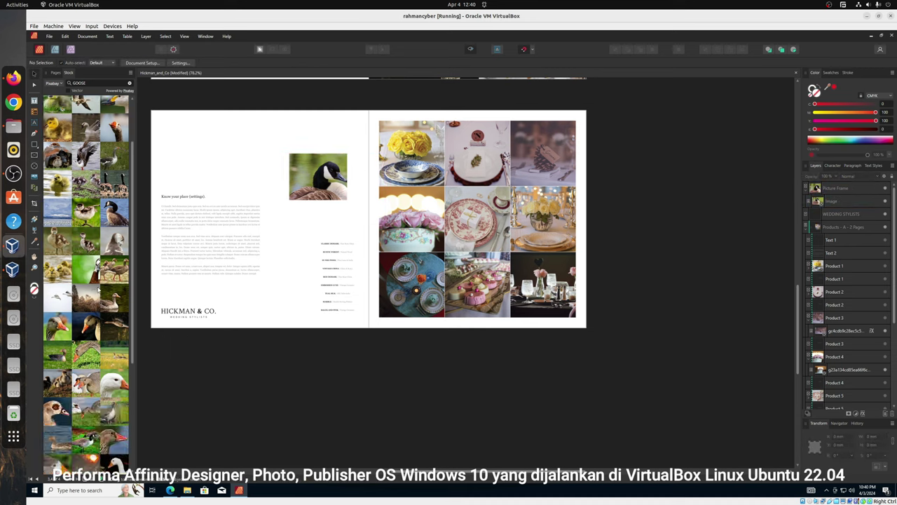
scroll(90, 303, "down", 2)
mouse_move(599, 16)
left_mouse_down()
mouse_move(599, 109)
mouse_move(571, 76)
left_mouse_up()
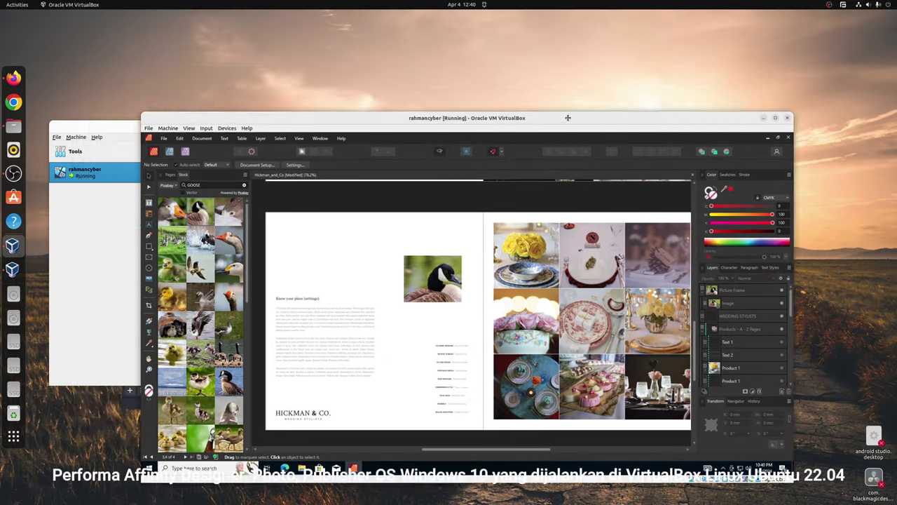
left_click_drag(501, 75, 437, 42)
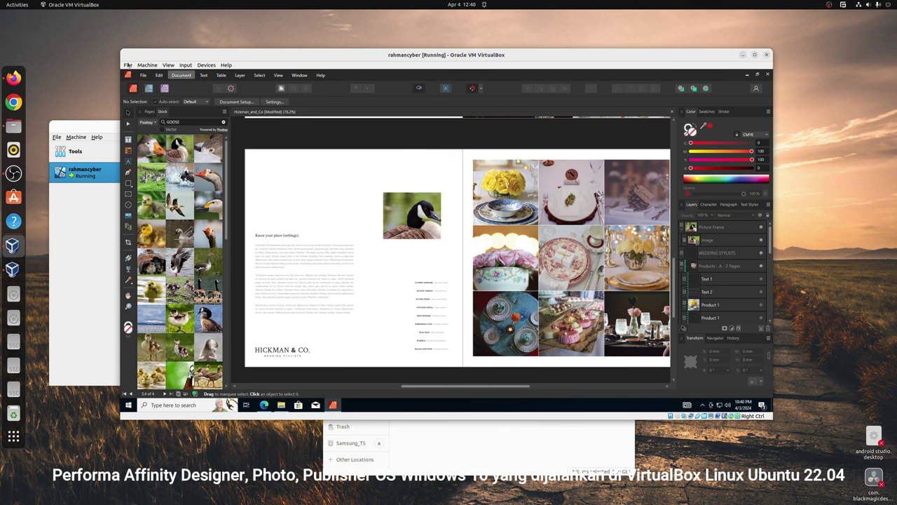
Step: Close Hickman_and_Co without saving, close the What's New page, and show the Start menu
left_click(767, 73)
left_click(440, 243)
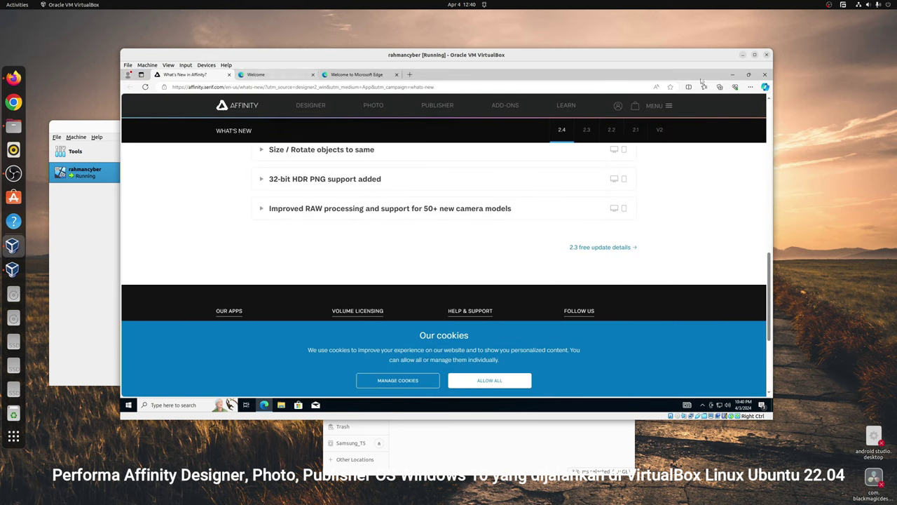
left_click(767, 74)
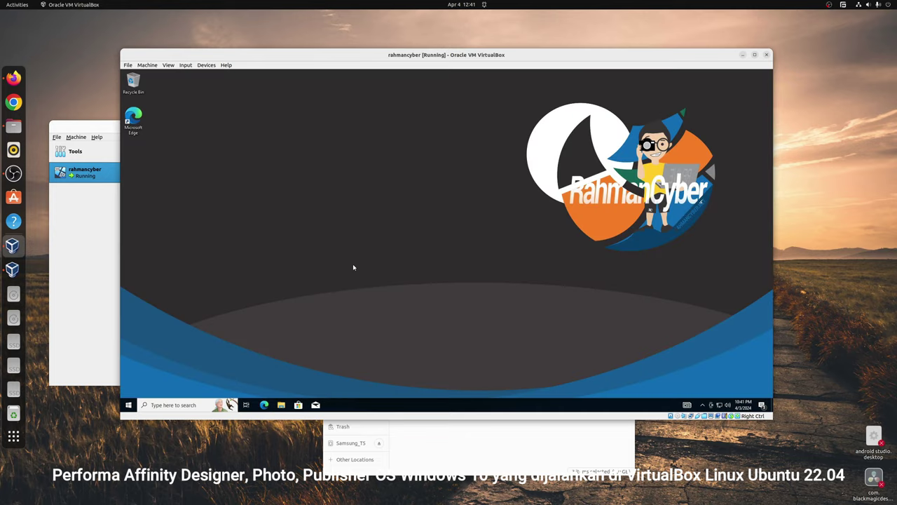
left_click(128, 404)
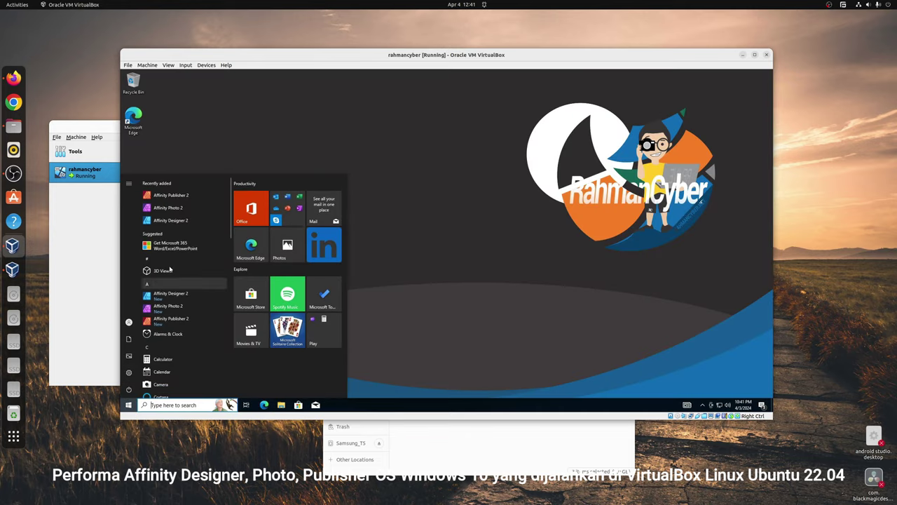
Step: Open Windows Settings and go to the System > Display page
left_click(129, 372)
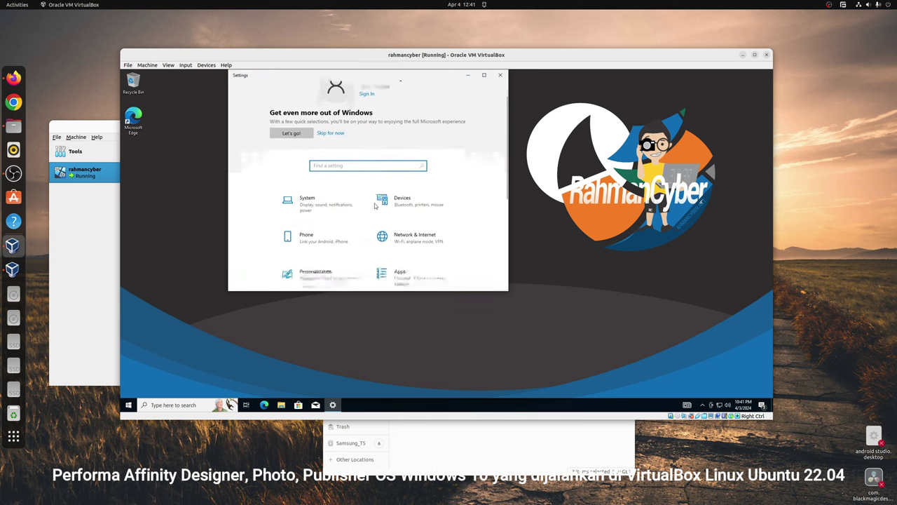
scroll(374, 205, "down", 2)
scroll(356, 232, "down", 3)
scroll(403, 218, "up", 5)
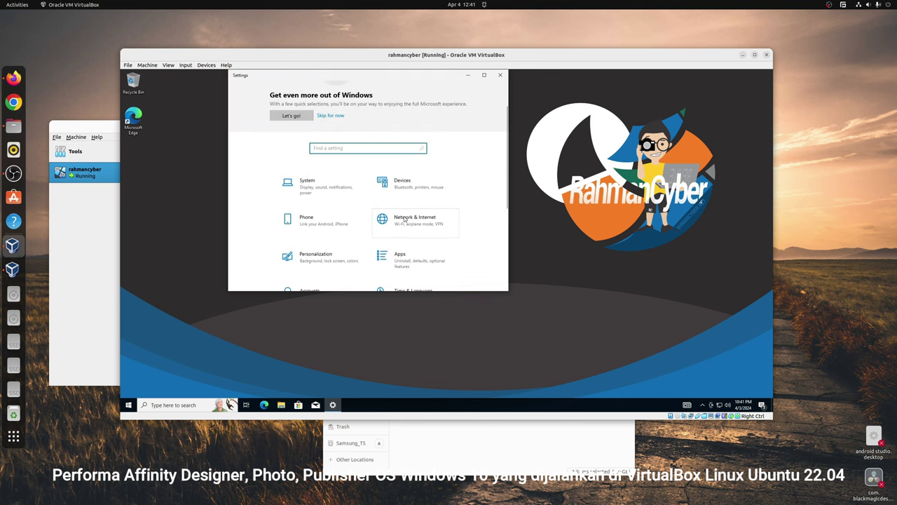
scroll(400, 231, "down", 5)
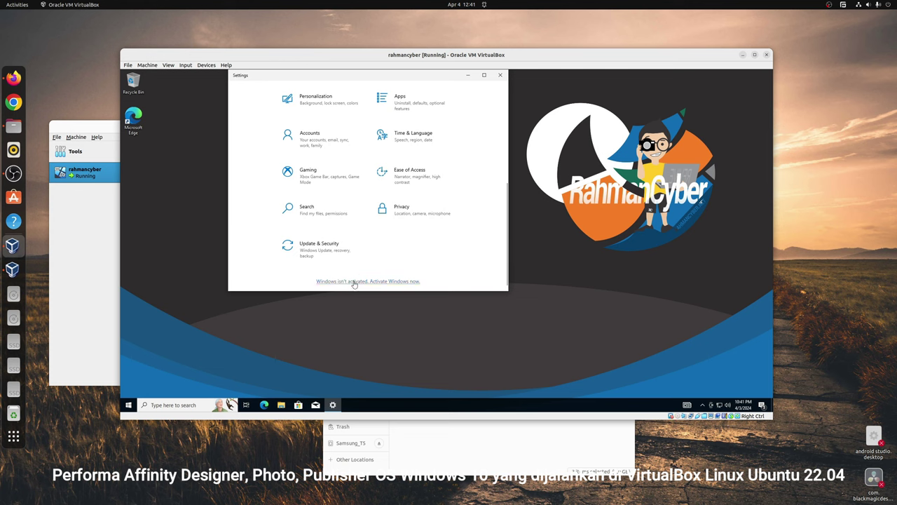
left_click(396, 232)
scroll(403, 197, "down", 3)
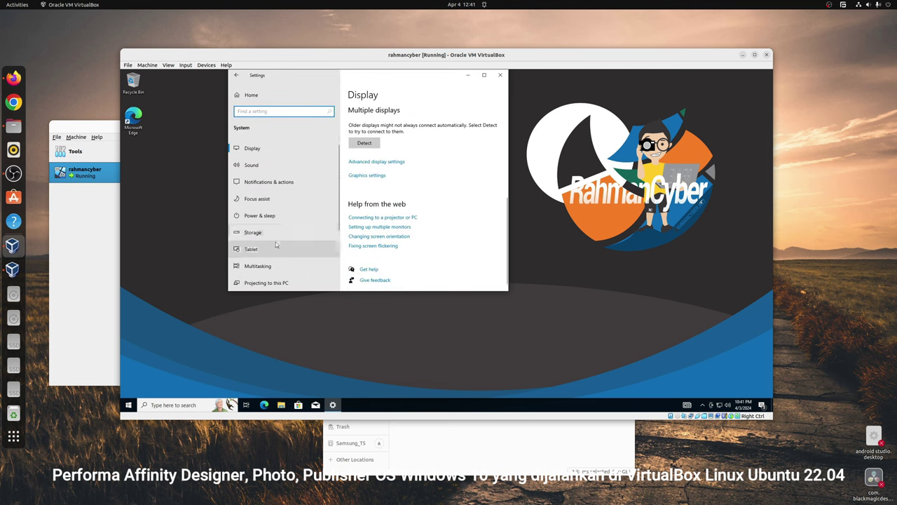
scroll(273, 215, "down", 3)
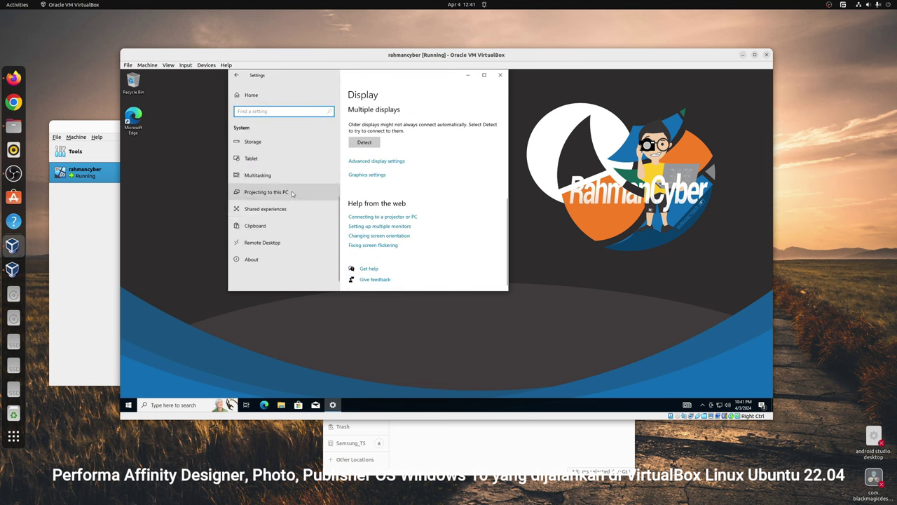
Step: Check the About specs and Windows 10 Pro activation status, then close Settings and bring OBS forward
left_click(251, 260)
scroll(373, 122, "down", 1)
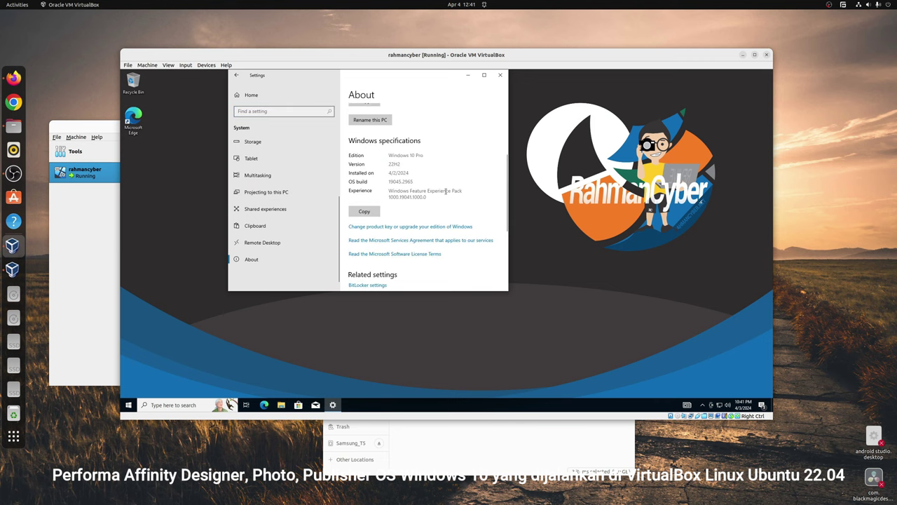
scroll(373, 122, "down", 1)
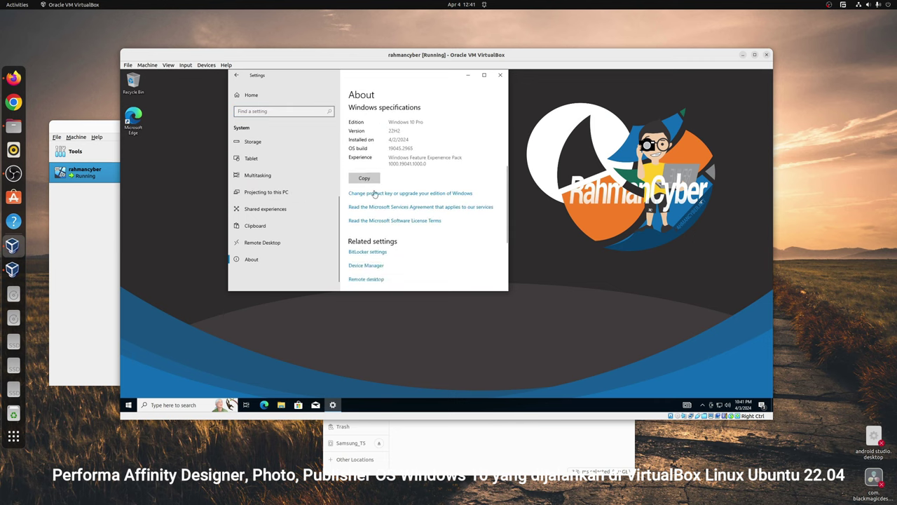
left_click(418, 193)
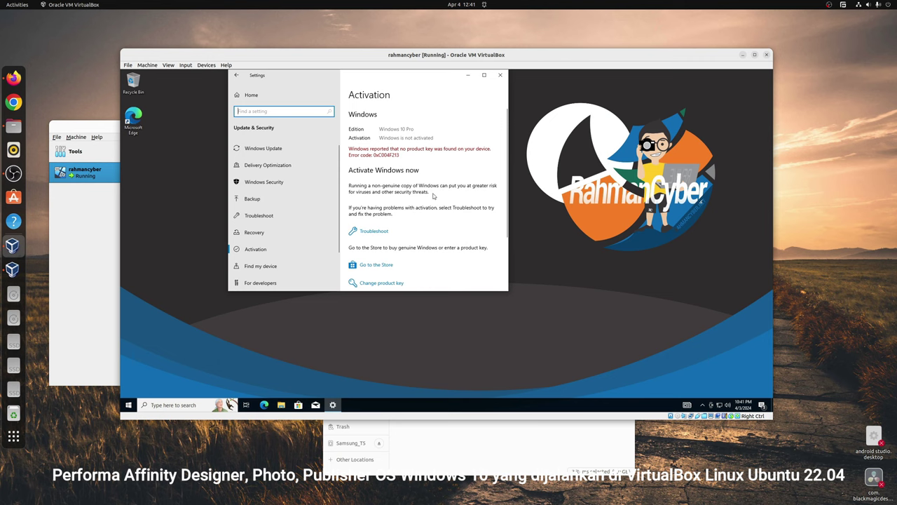
scroll(433, 207, "down", 3)
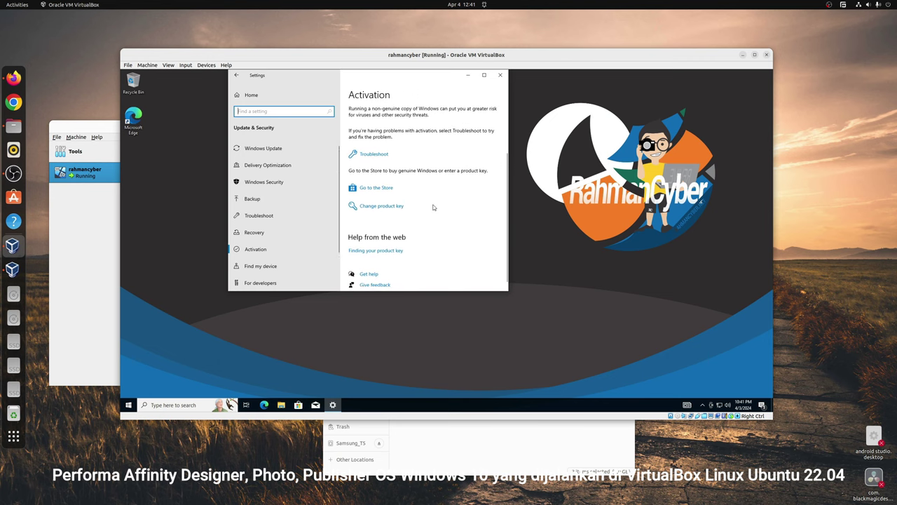
left_click(500, 75)
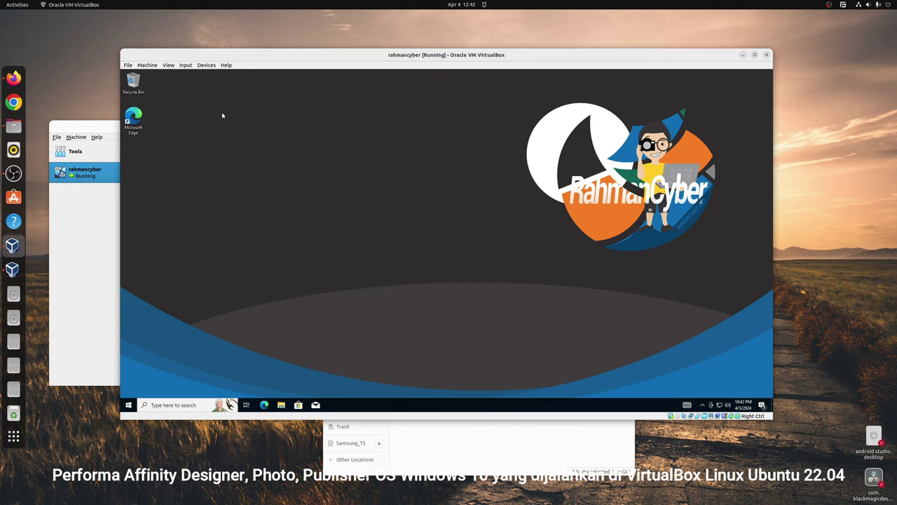
left_click(14, 173)
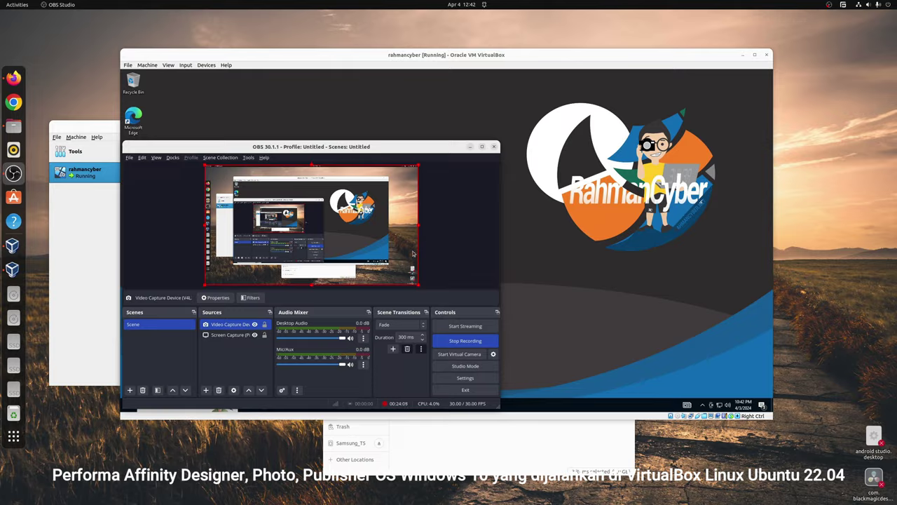